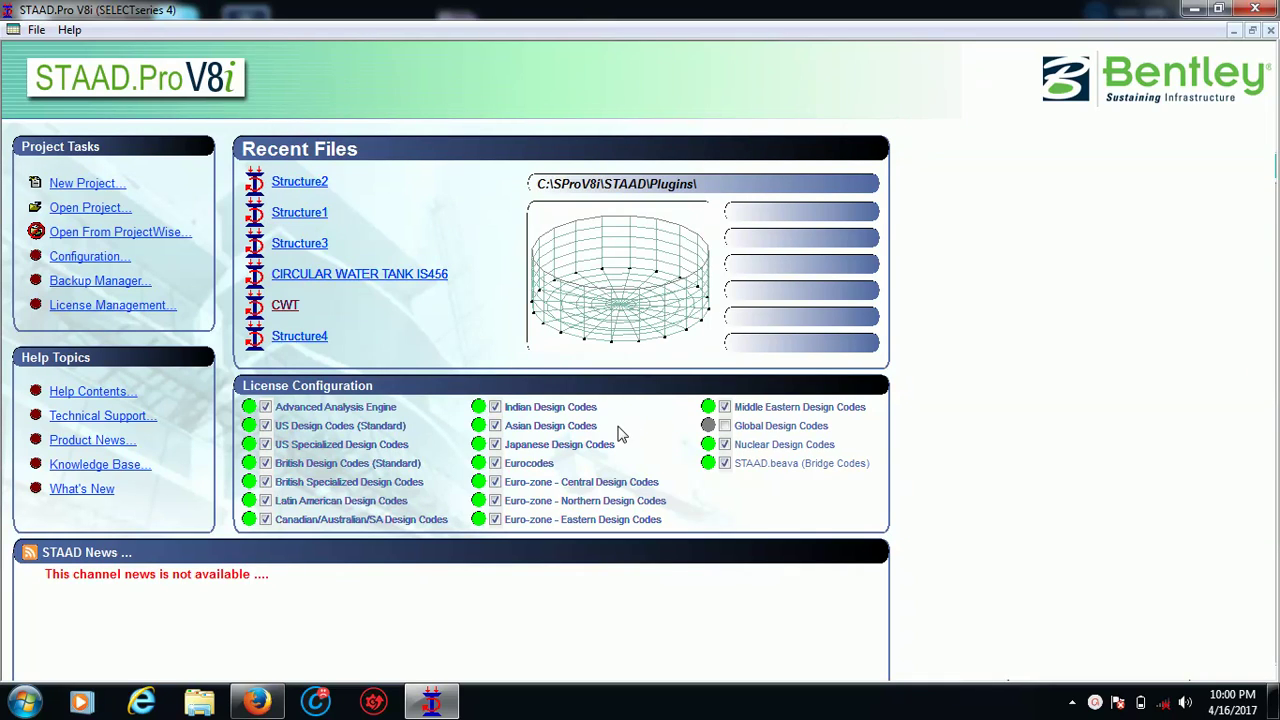
Step: Create a new Space structure project Structure3 in metres and kilonewtons, overwriting the existing file
left_click(86, 184)
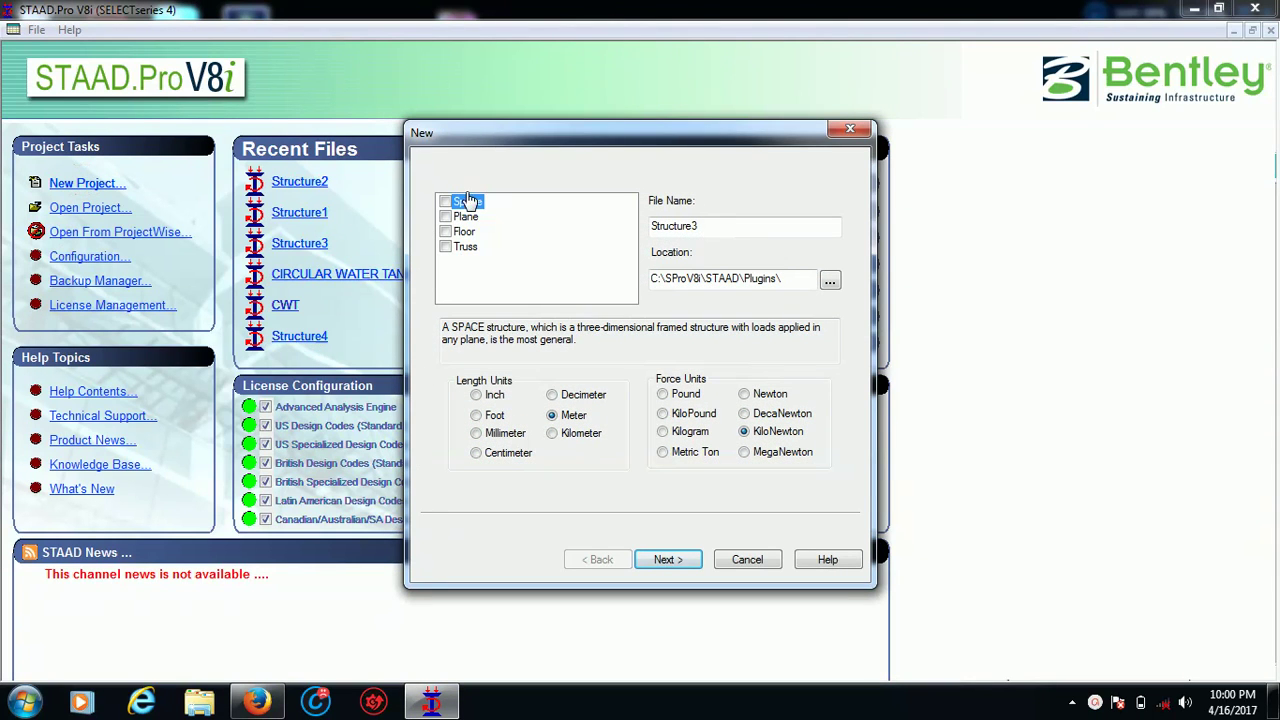
left_click(466, 204)
left_click(667, 562)
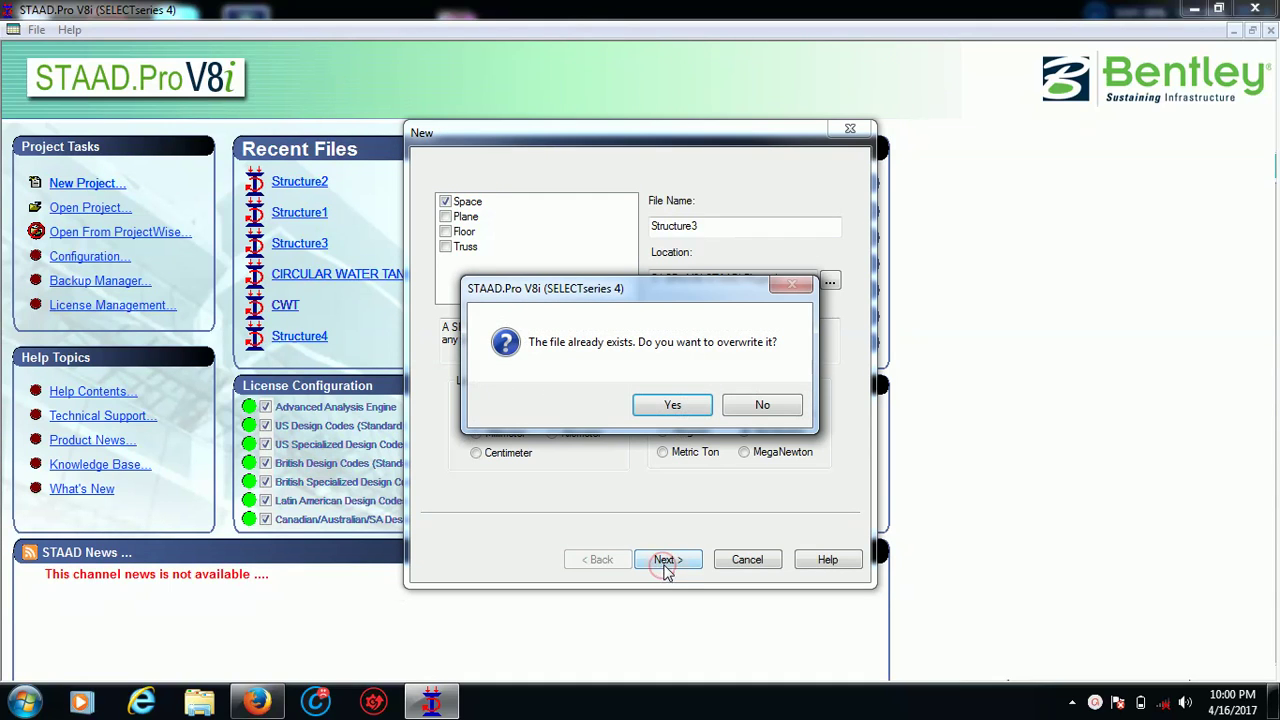
left_click(672, 405)
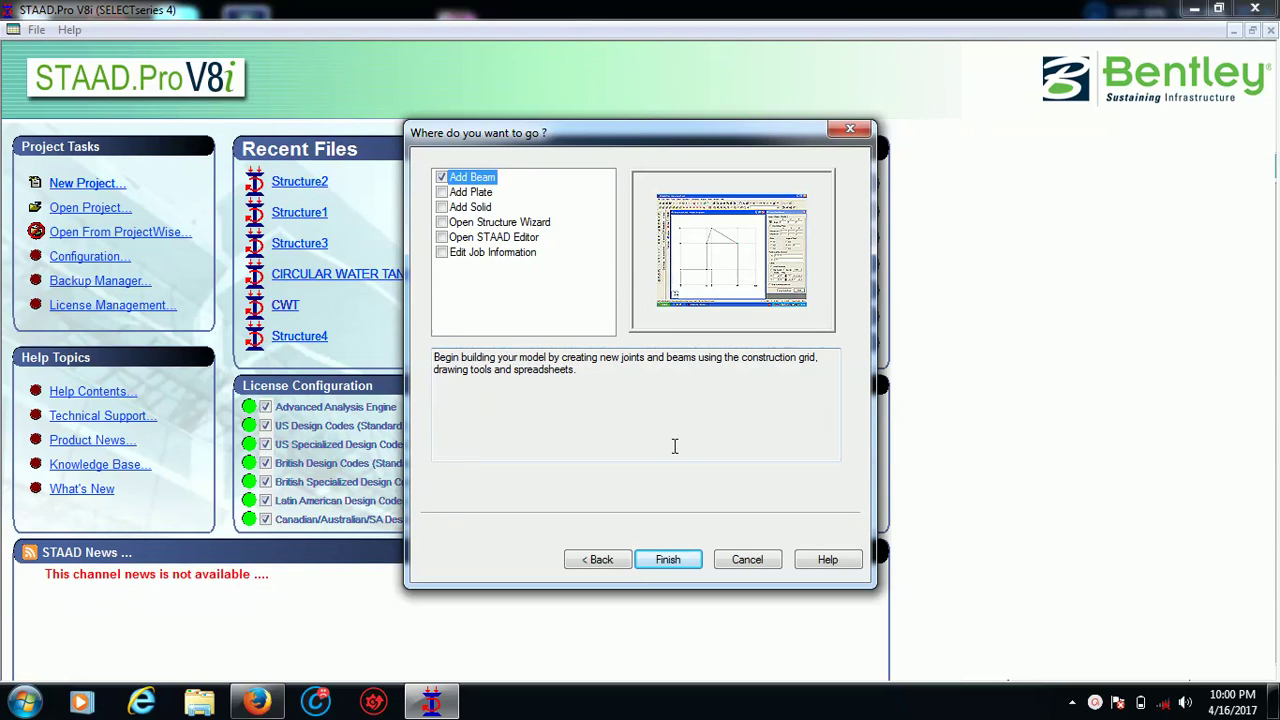
left_click(668, 560)
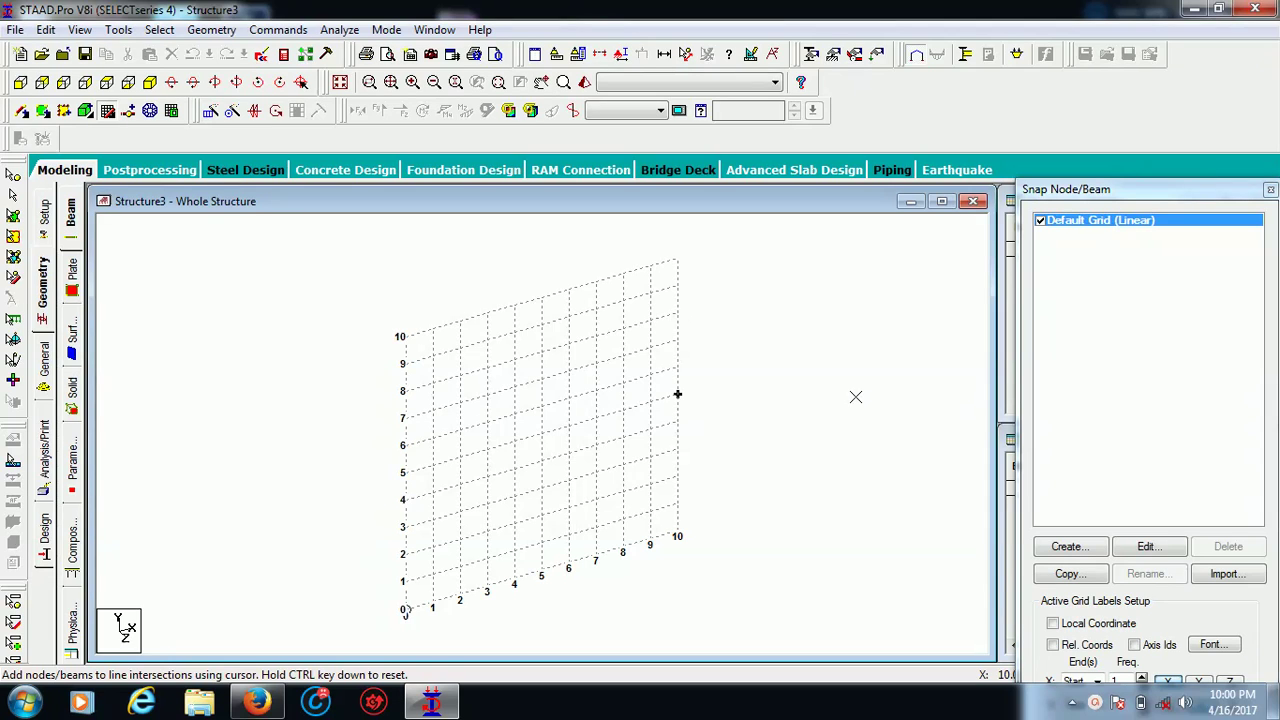
Step: Set the default construction grid to the X-Z plane with 5 m spacing in X and Z
left_click(1146, 546)
left_click(787, 324)
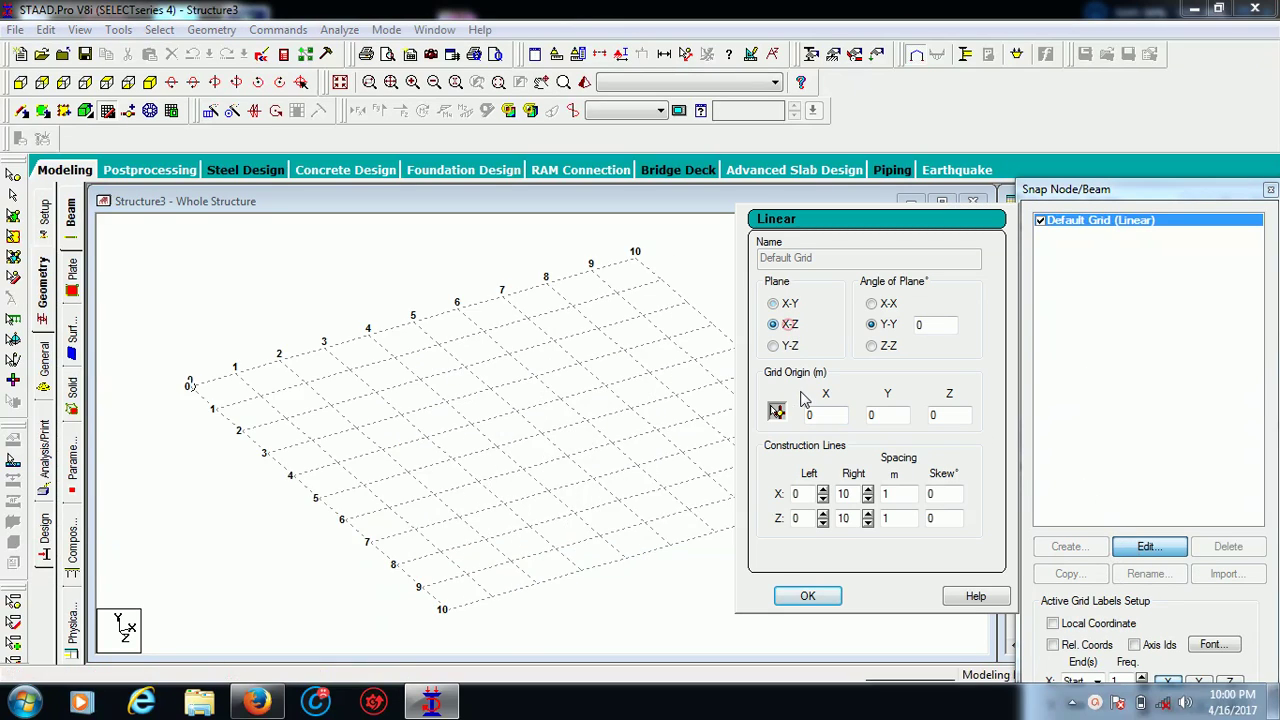
double_click(886, 497)
double_click(884, 520)
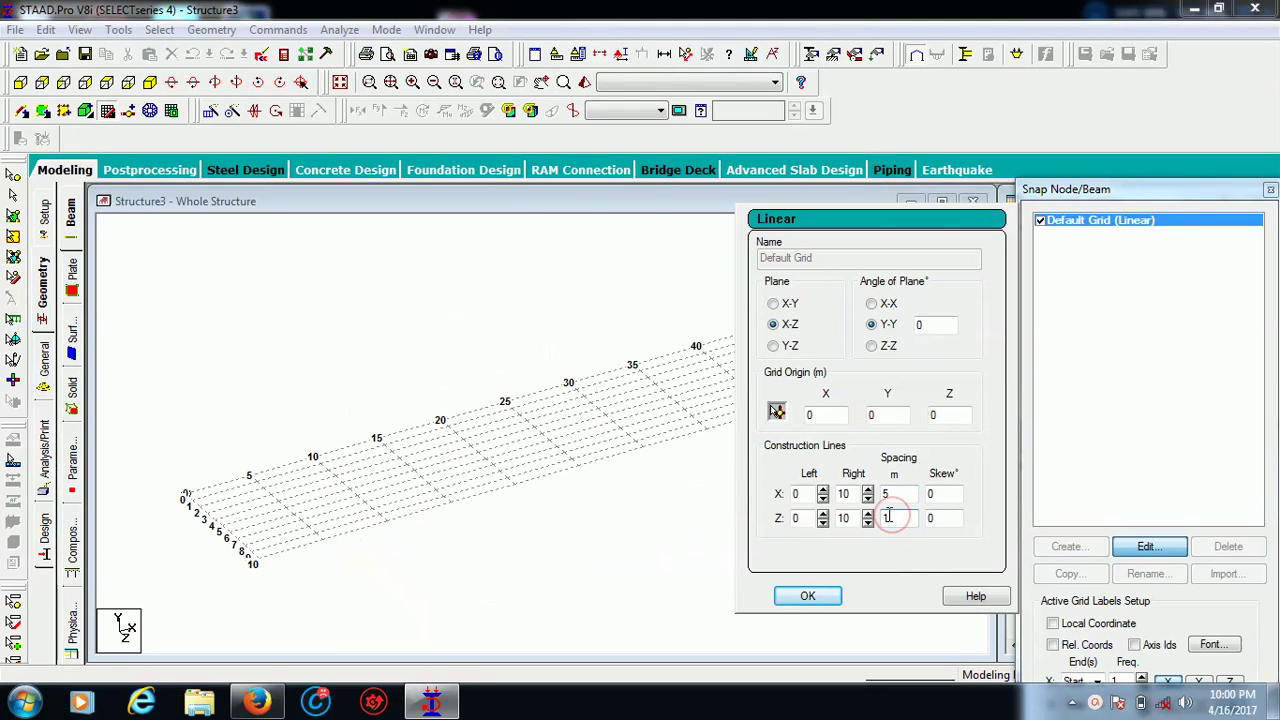
type("5")
left_click(810, 596)
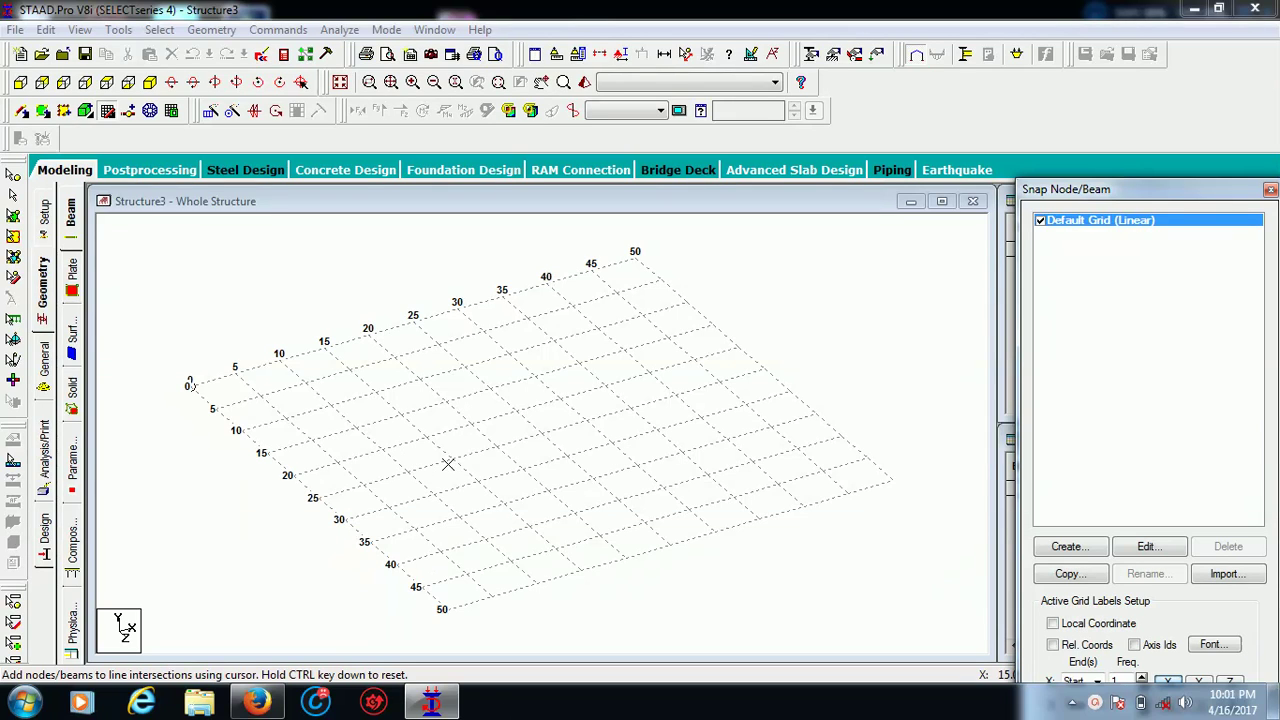
Step: Draw the outer boundary beams of the floor plan on grid intersections, closing at the start node
left_click(452, 458)
left_click(422, 438)
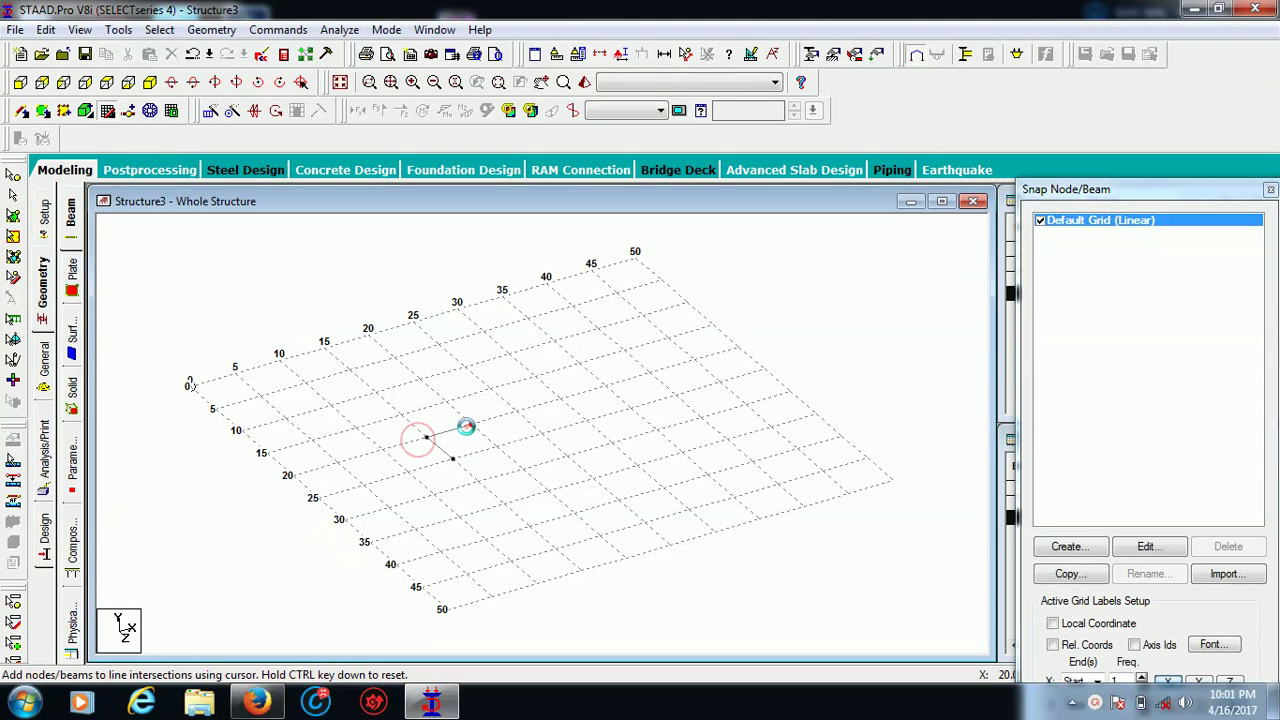
left_click(472, 424)
left_click(446, 401)
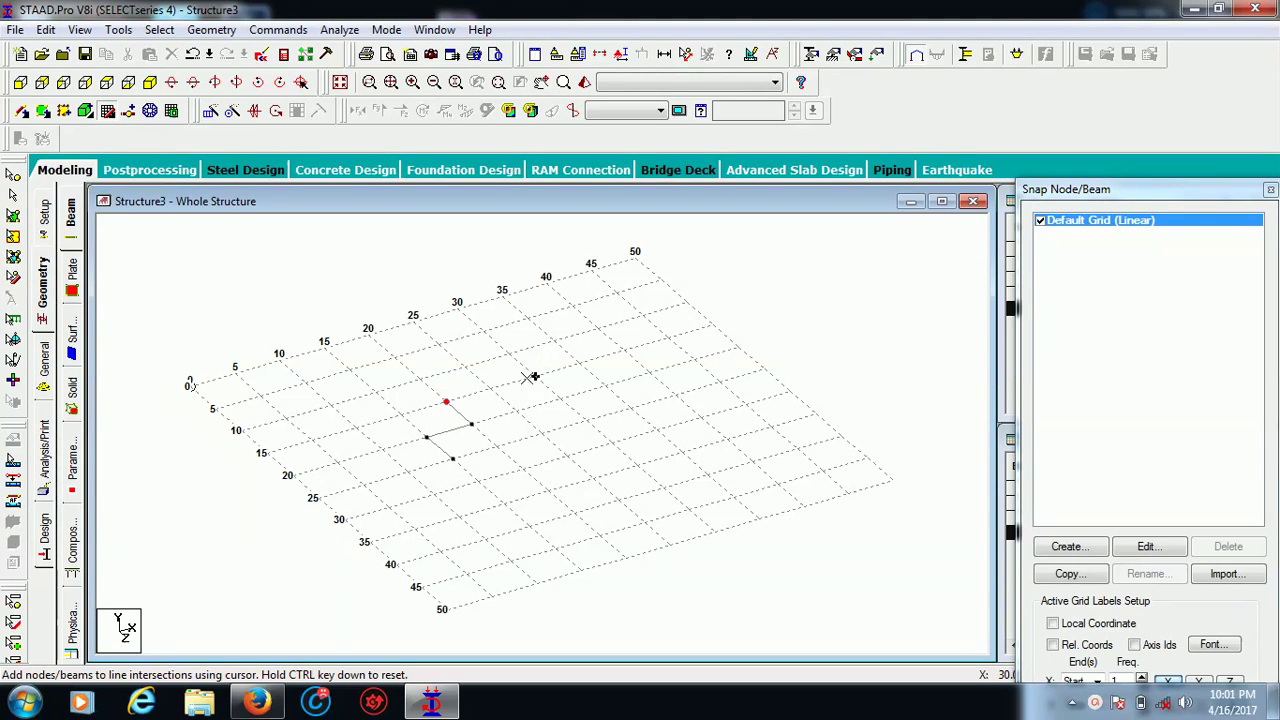
left_click(533, 375)
left_click(560, 398)
left_click(605, 386)
left_click(682, 453)
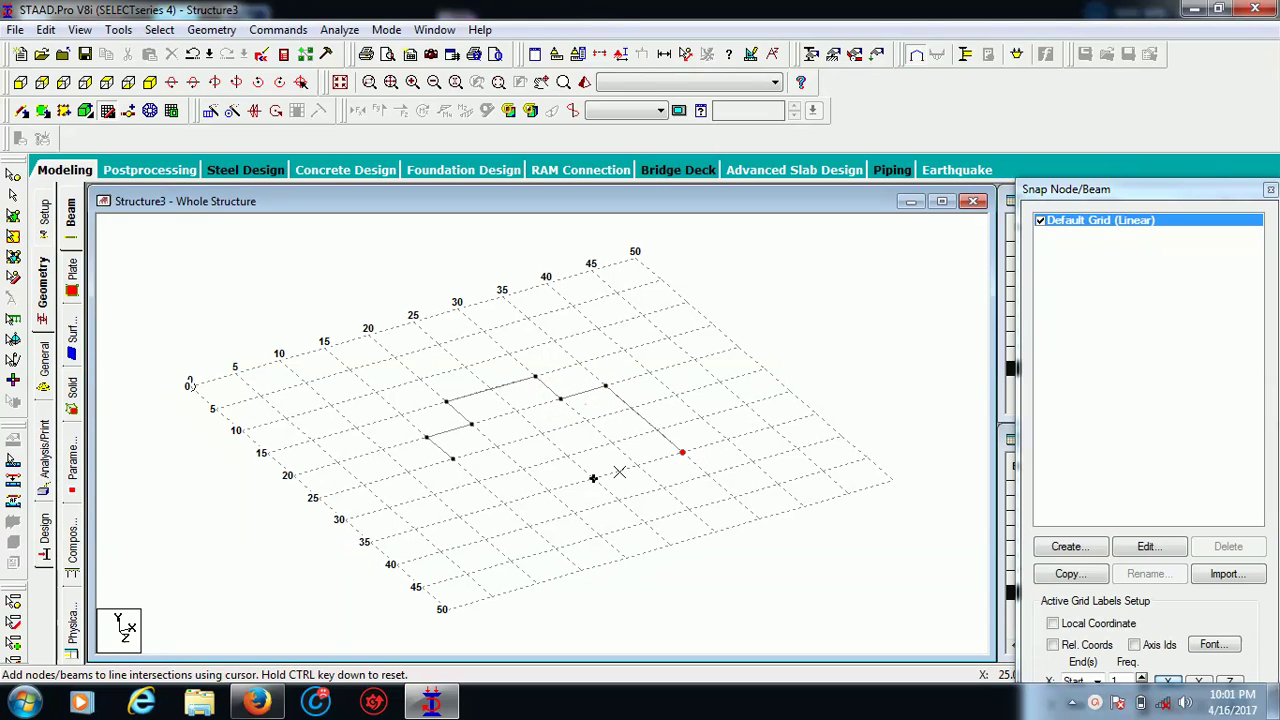
left_click(593, 479)
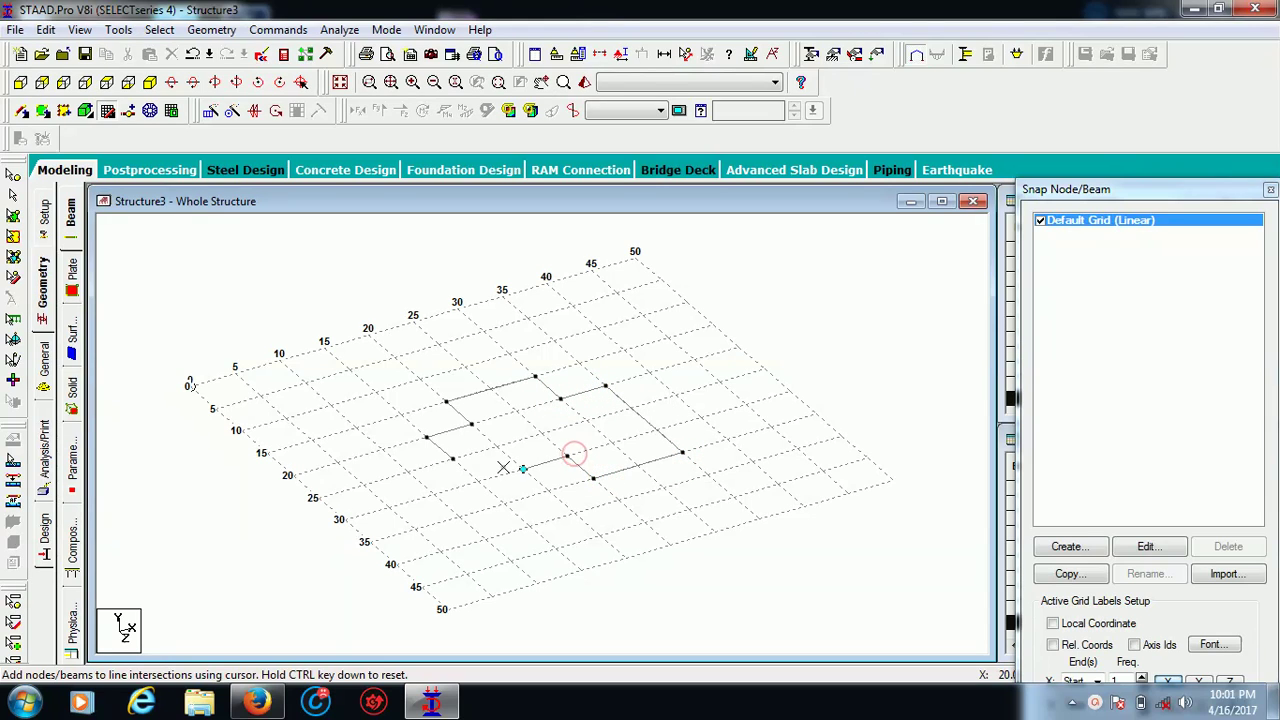
left_click(567, 456)
left_click(523, 468)
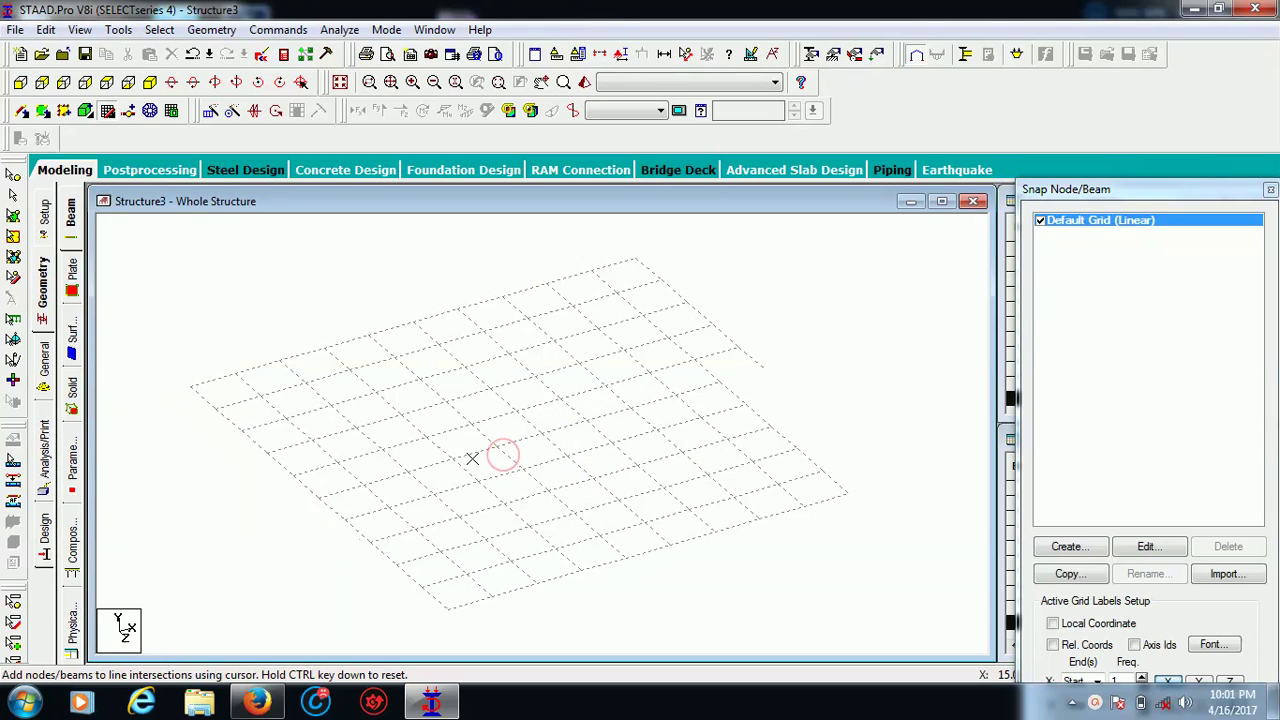
left_click(453, 459)
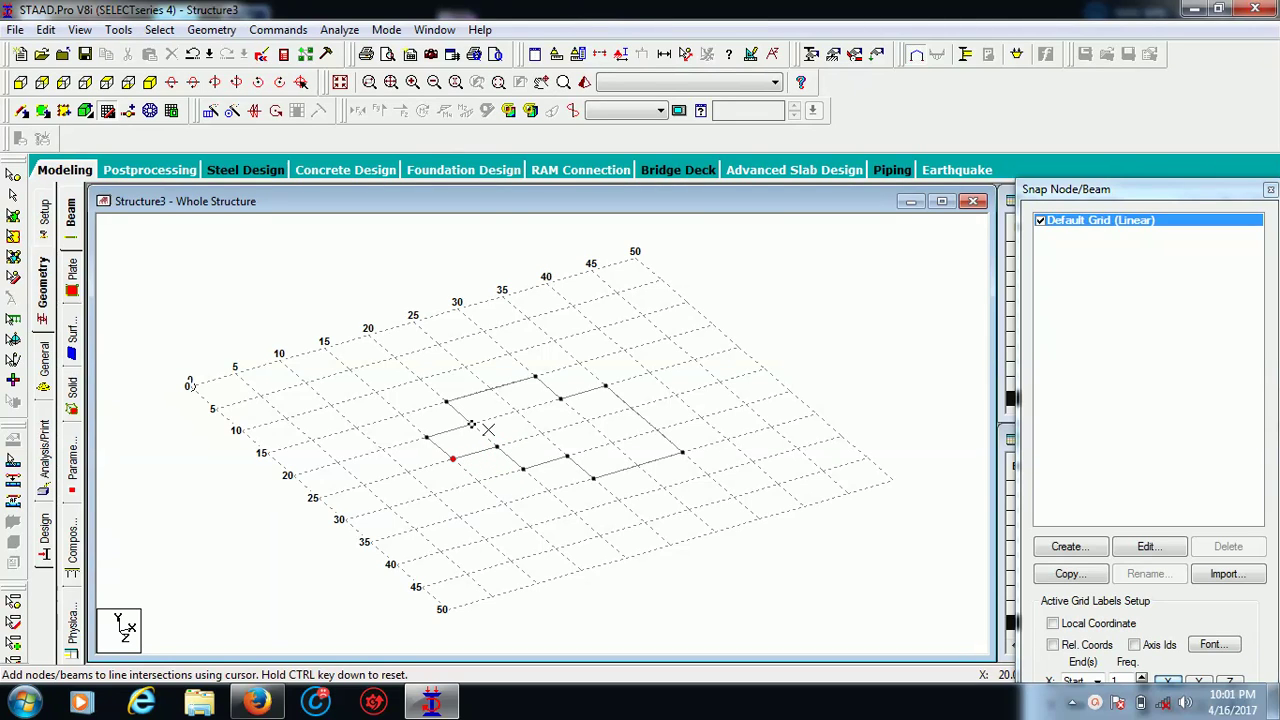
Step: Draw the inner beams across the floor plan between existing nodes, then stop beam drawing
left_click(471, 425)
left_click(516, 410)
left_click(490, 389)
left_click(517, 411)
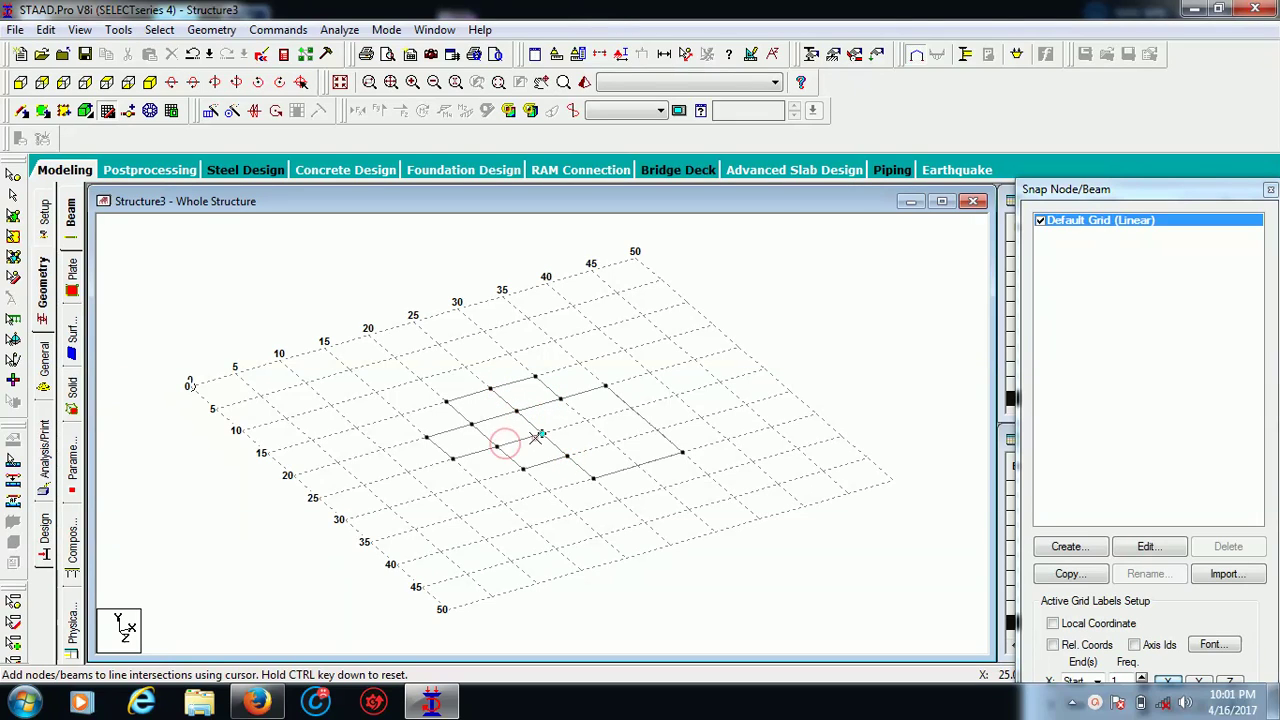
left_click(540, 435)
left_click(586, 421)
left_click(630, 408)
left_click(561, 399)
left_click(586, 421)
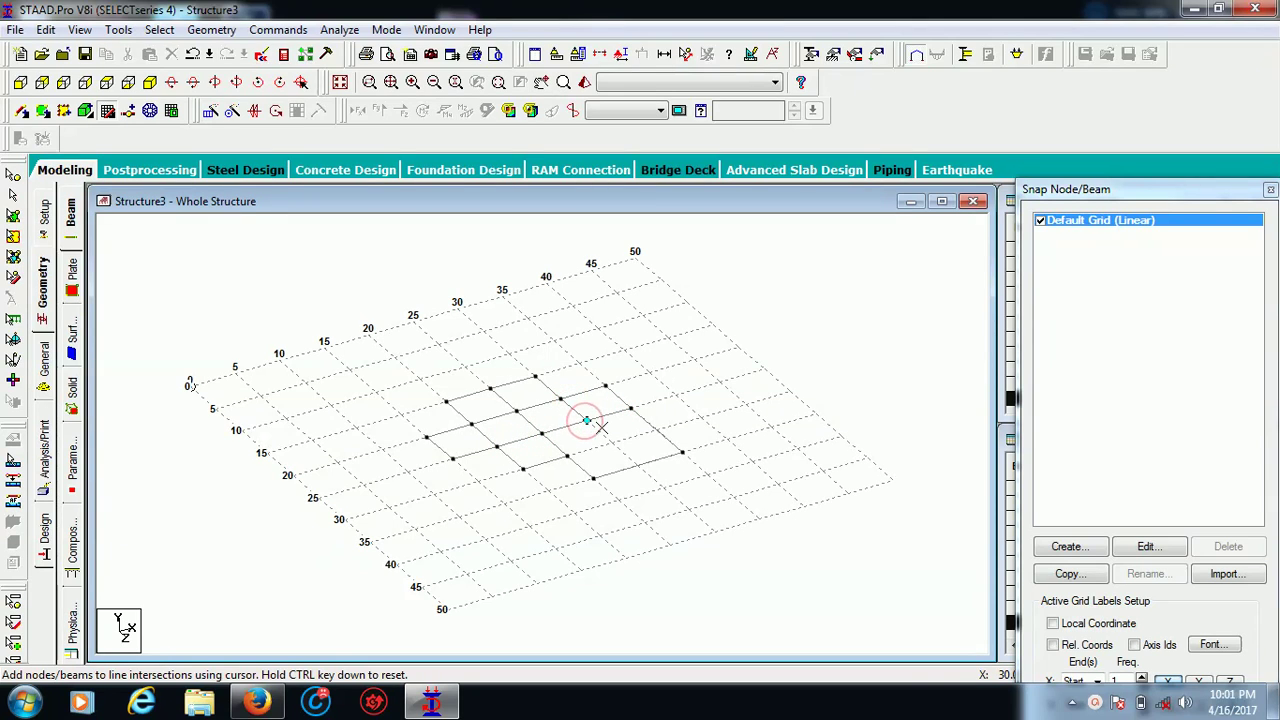
right_click(613, 447)
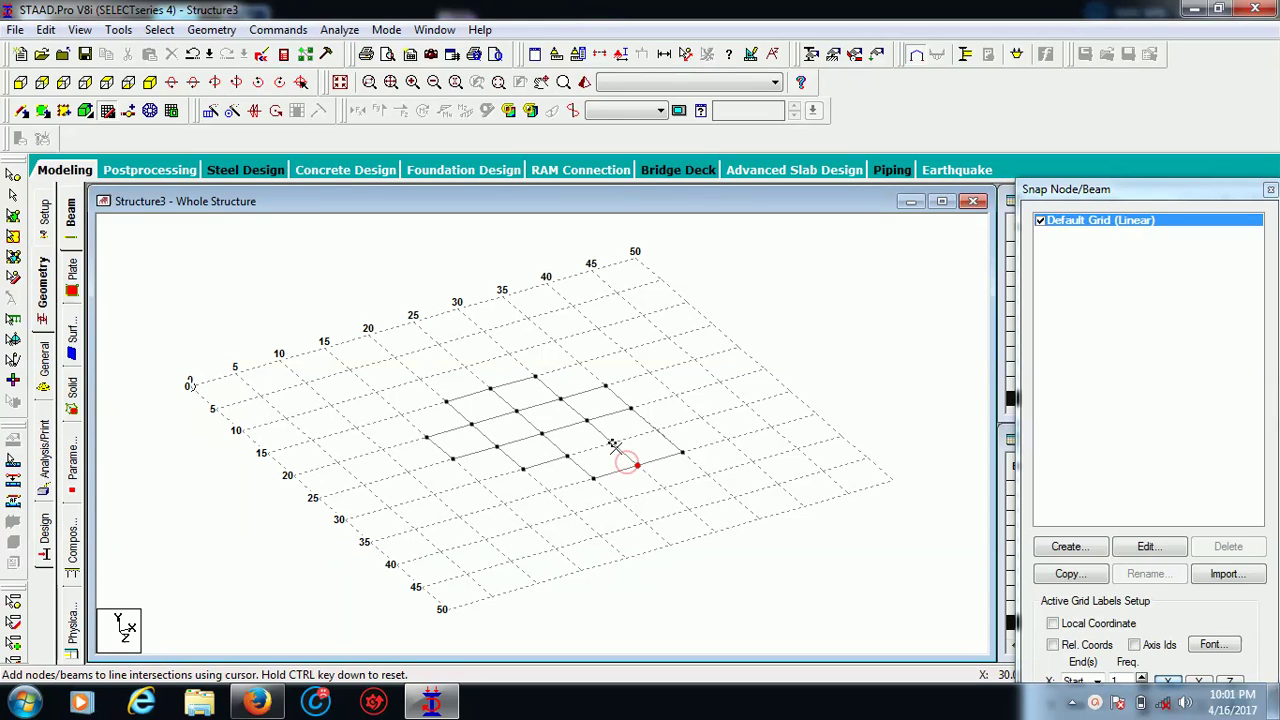
left_click(614, 446)
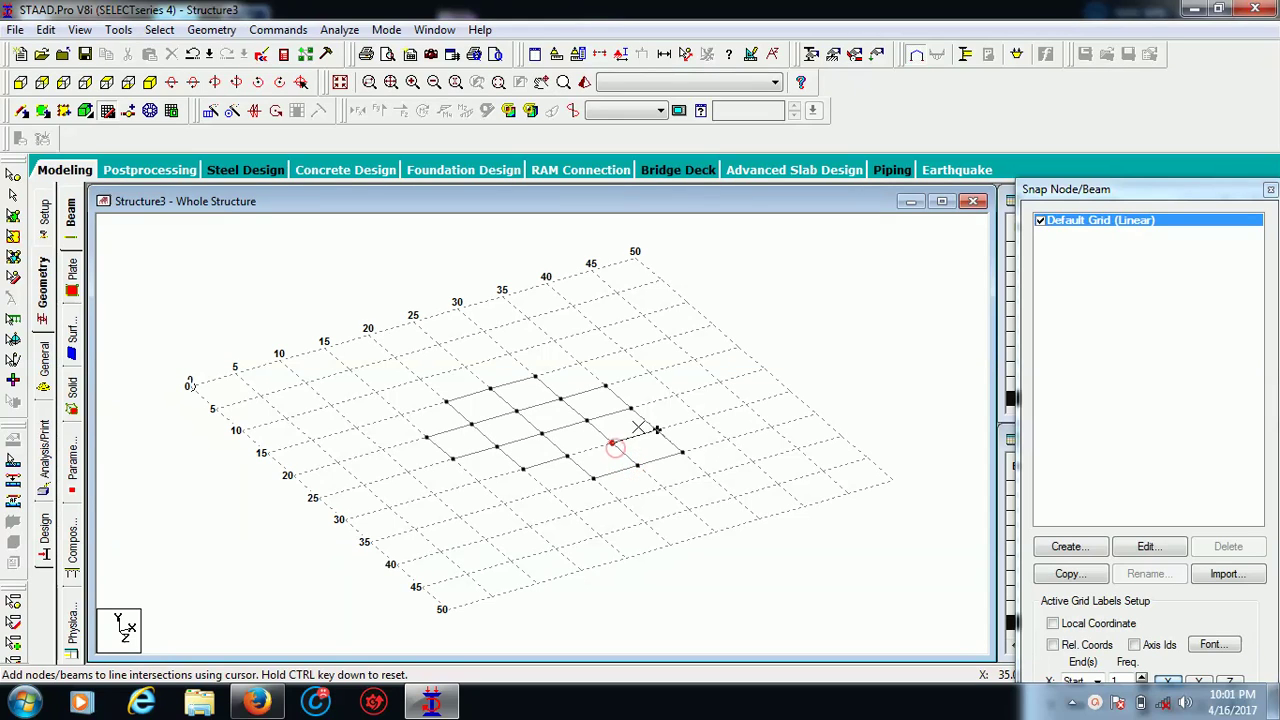
left_click(567, 456)
right_click(605, 390)
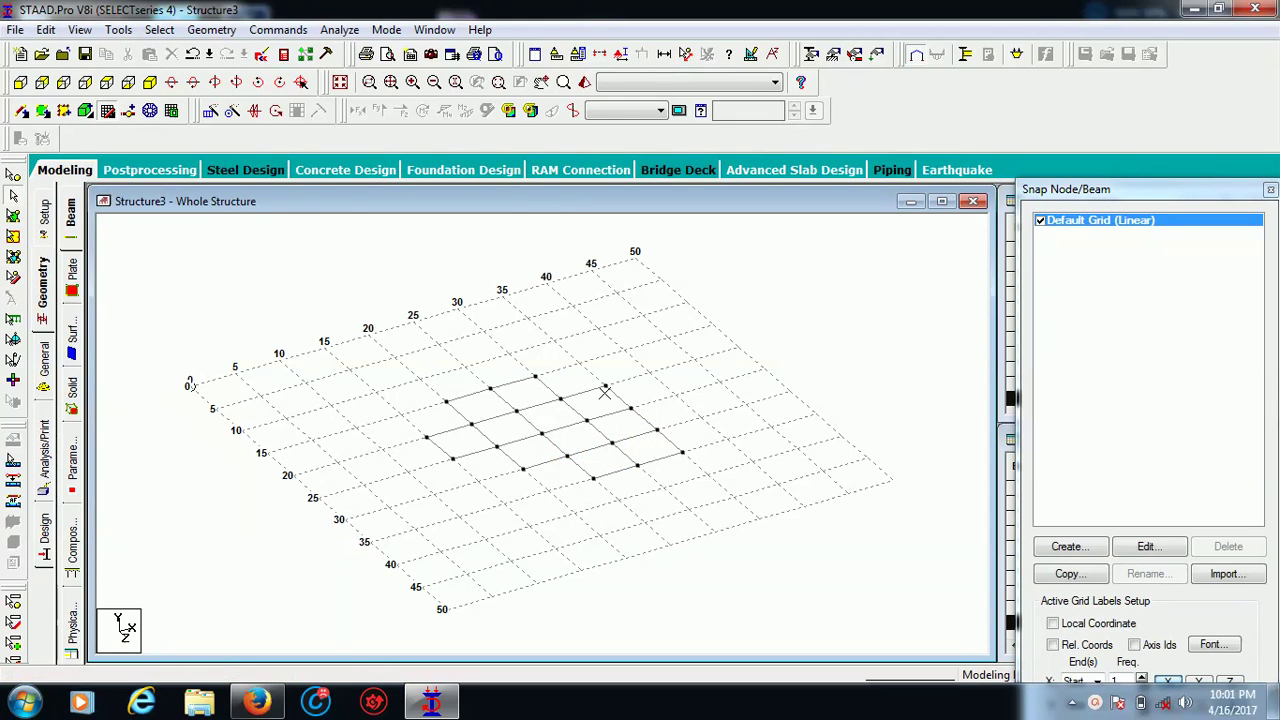
Step: Hide the construction grid and select every node of the beam plan
left_click(1041, 220)
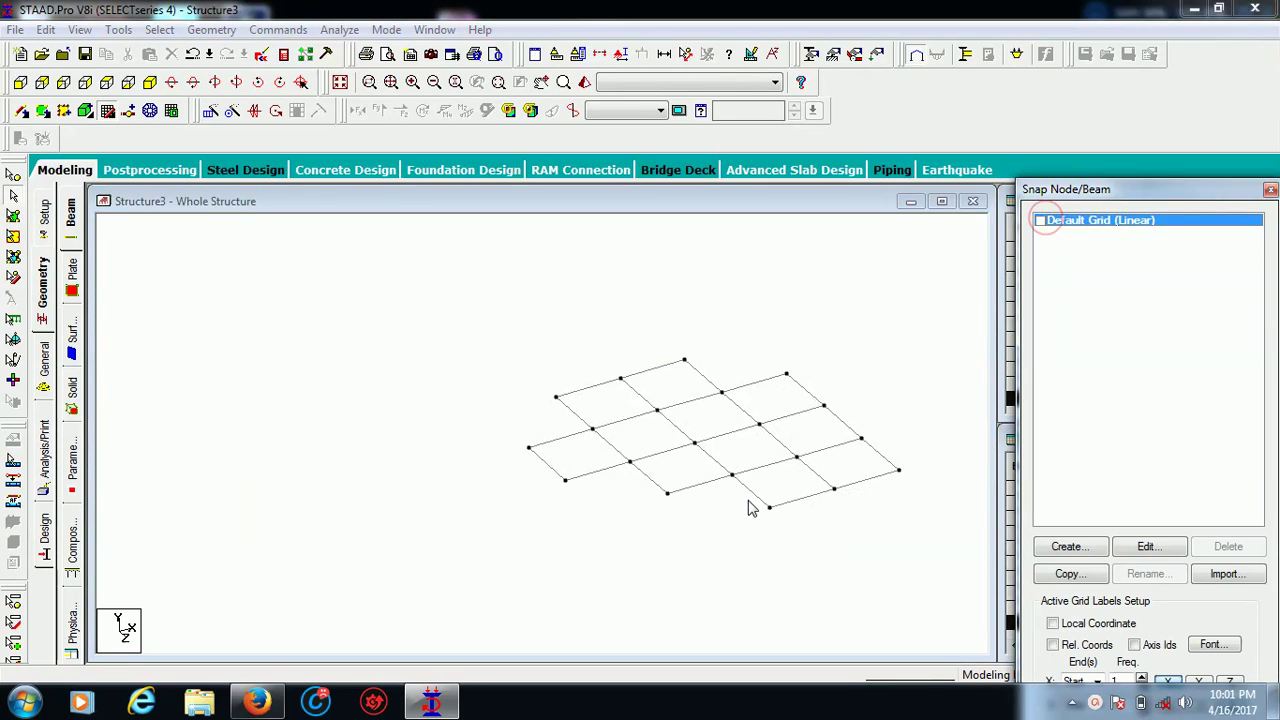
middle_click_drag(751, 509, 613, 492)
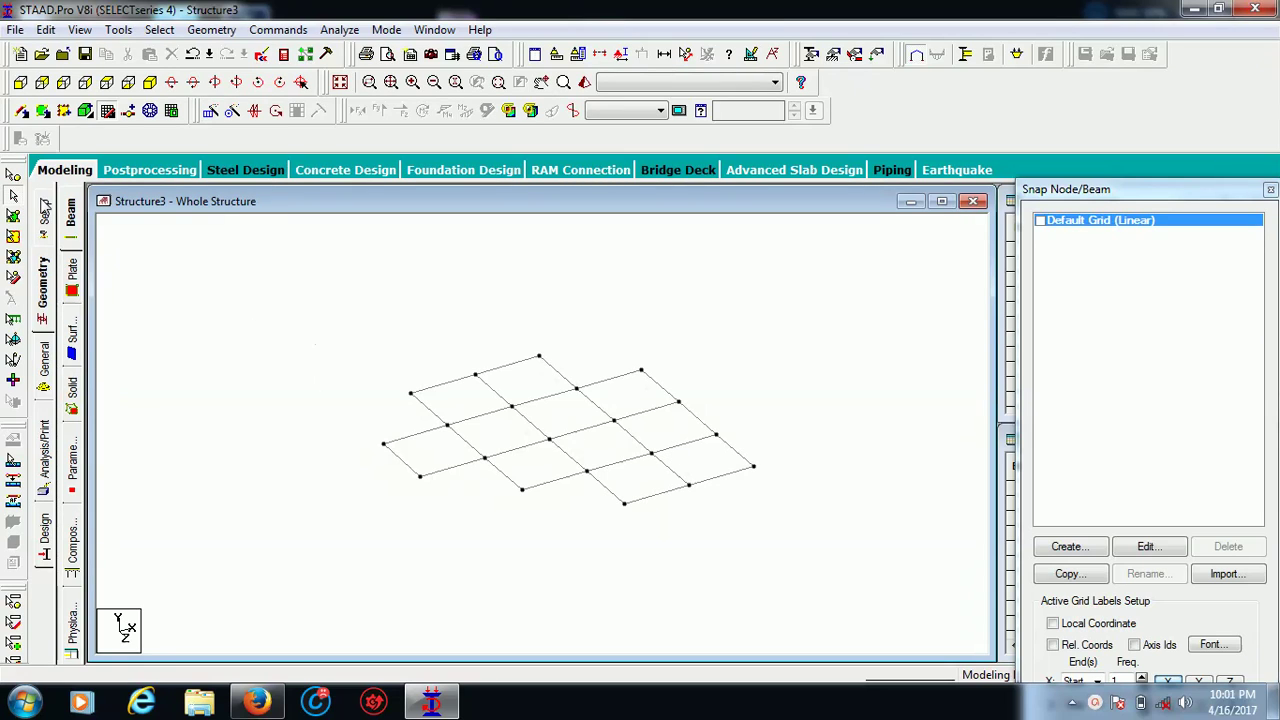
left_click(13, 174)
left_click_drag(239, 295, 853, 555)
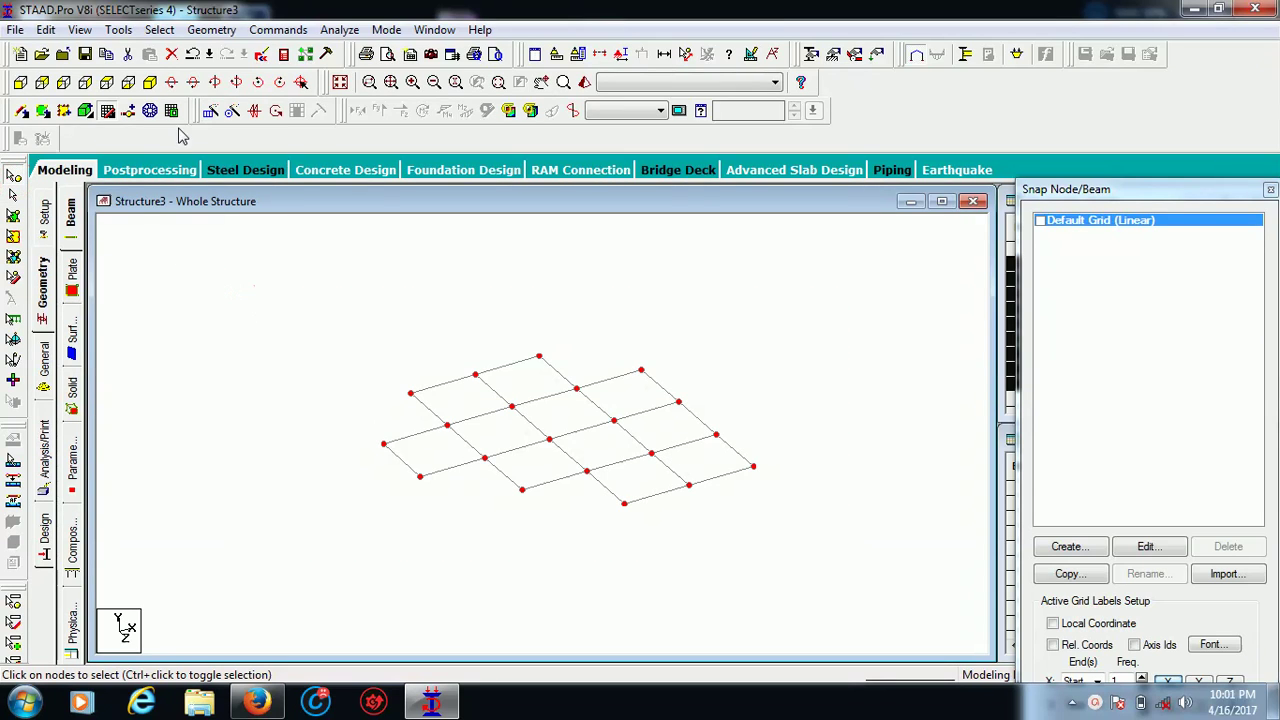
Step: Repeat the selected nodes 3 m along Y with linked steps to create columns
left_click(209, 110)
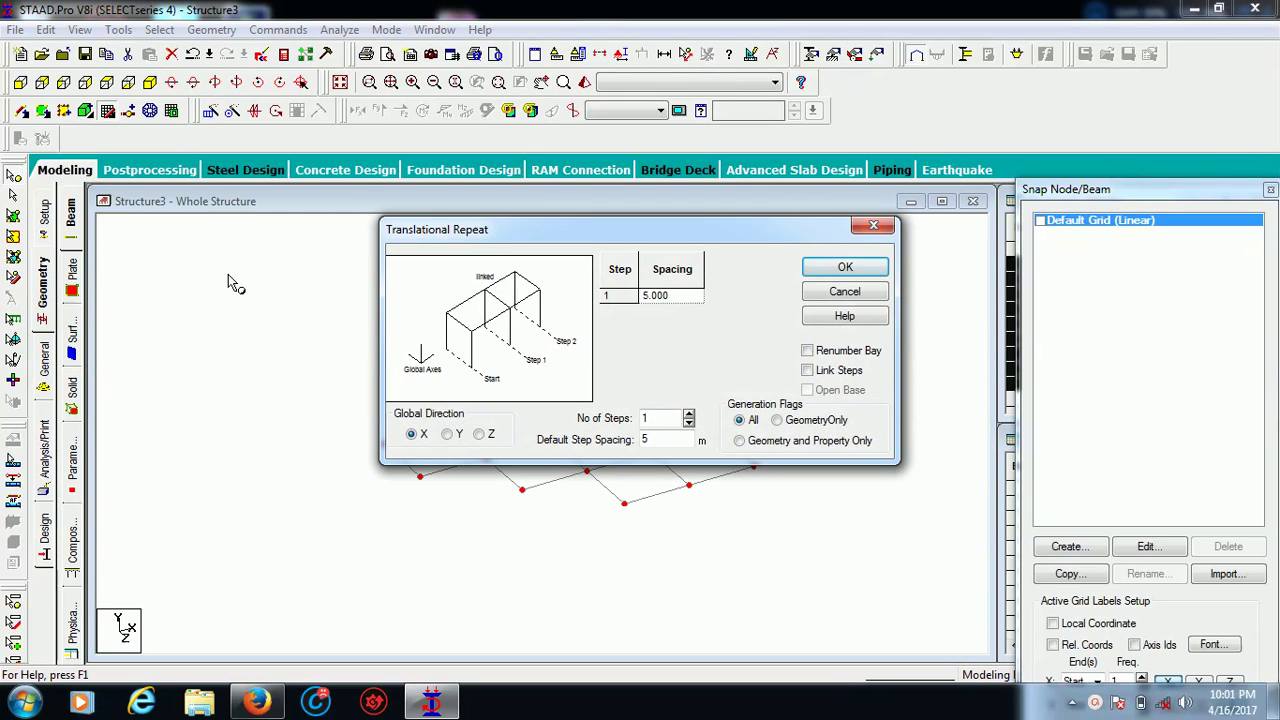
double_click(665, 445)
type("3")
left_click(446, 434)
left_click(812, 372)
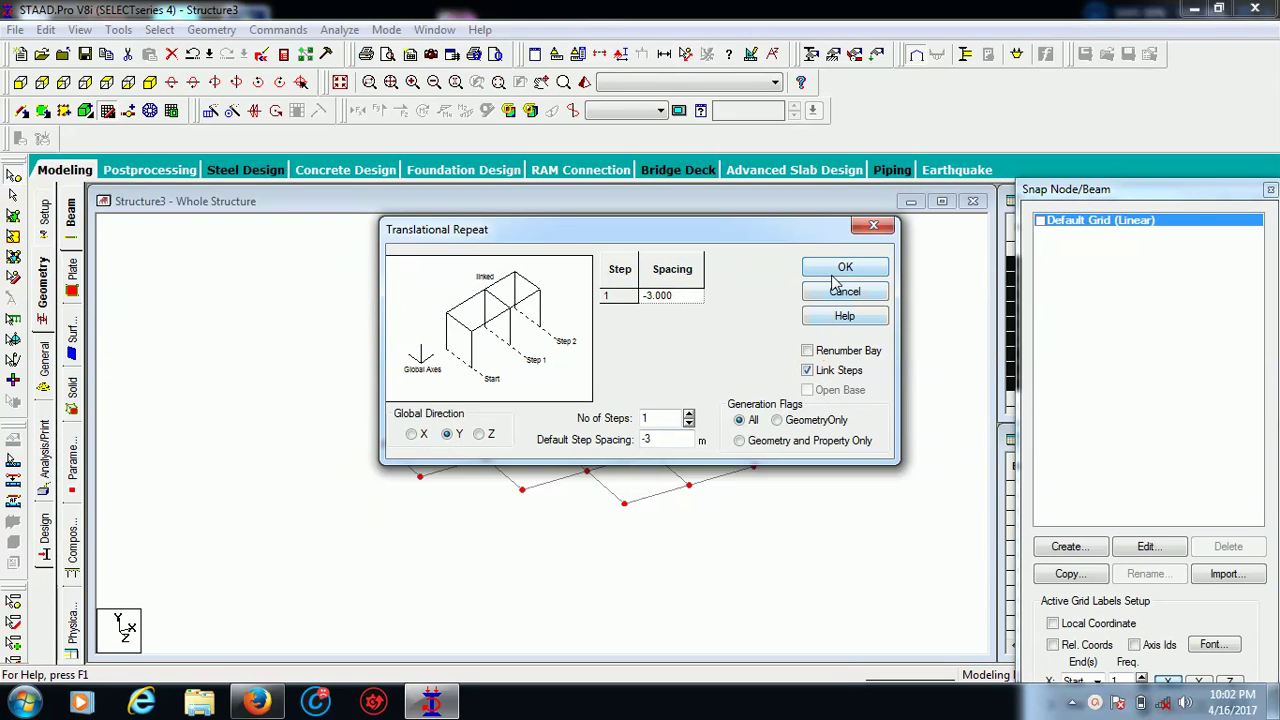
left_click(831, 272)
left_click(777, 509)
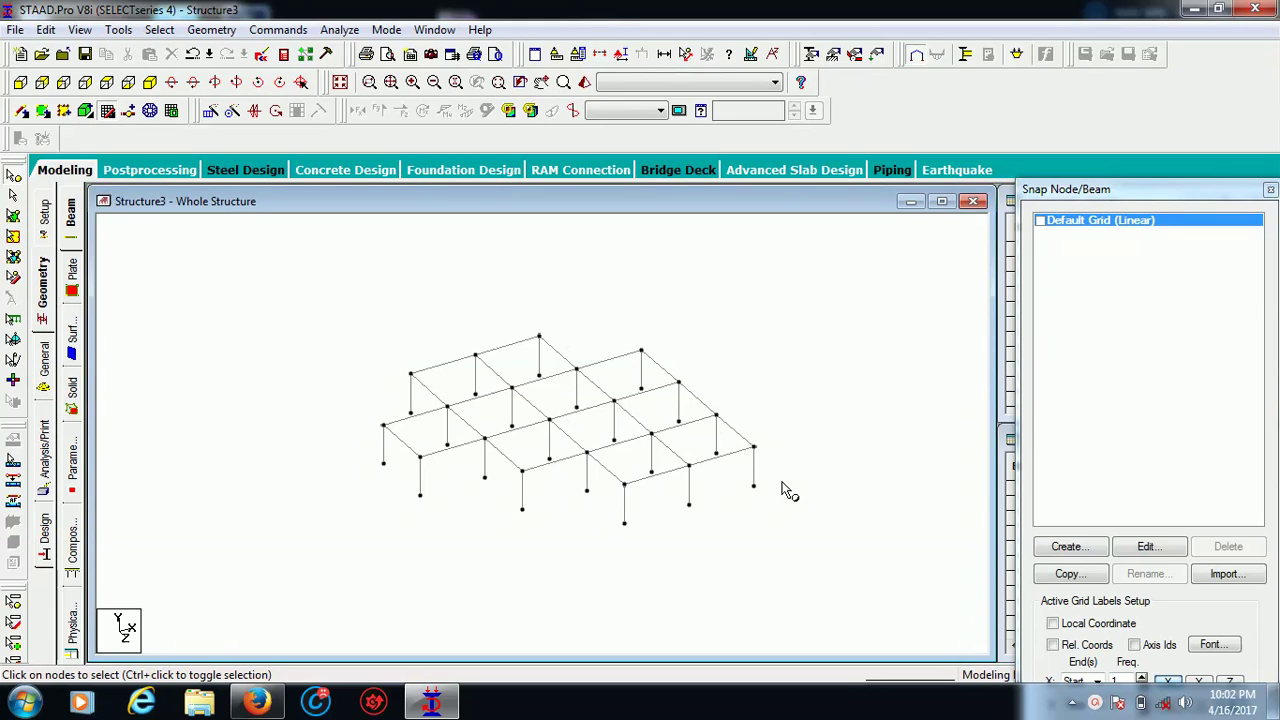
Step: Repeat all members 10 times at 3 m in Y with linked steps, then show front elevation
left_click(14, 196)
left_click_drag(263, 243, 866, 570)
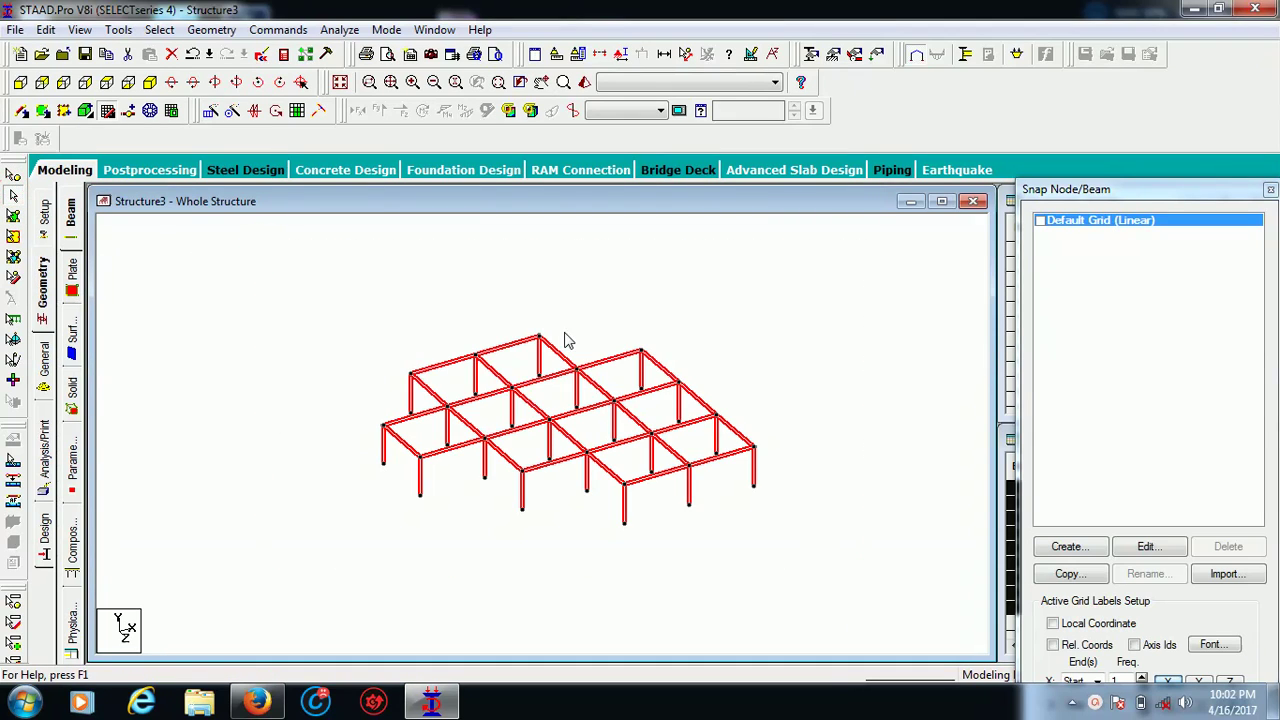
left_click(210, 110)
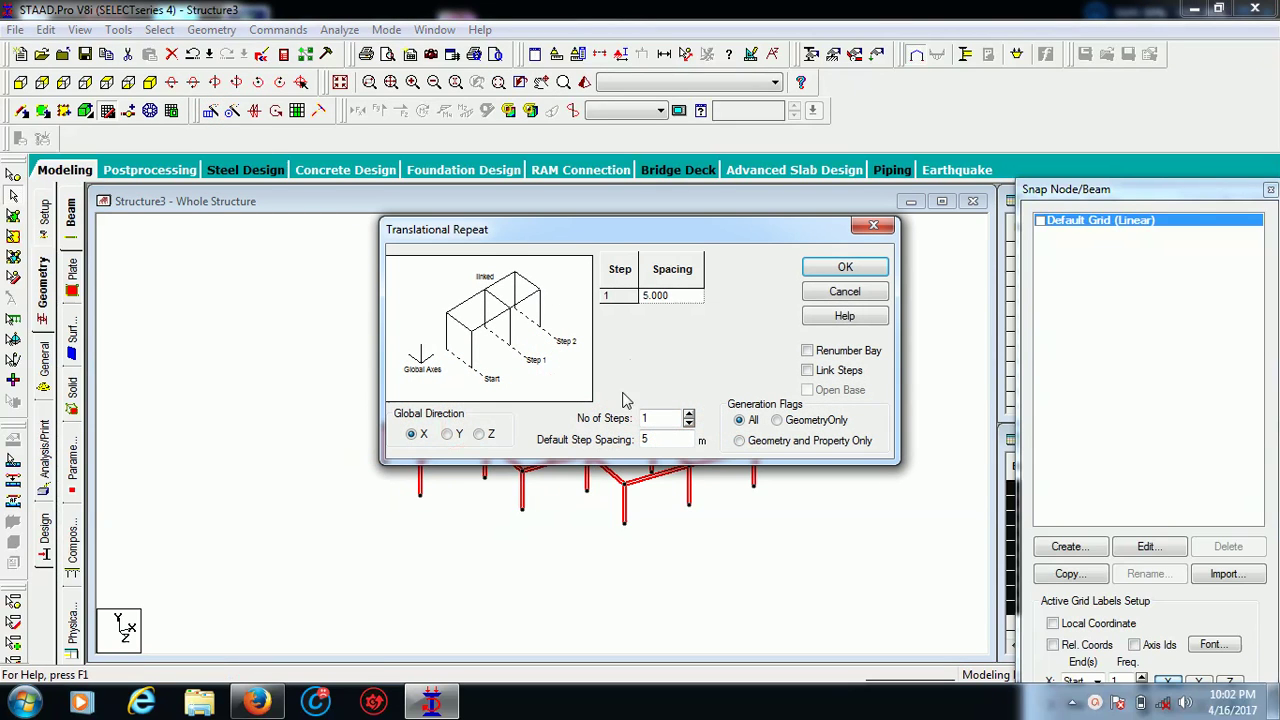
double_click(648, 440)
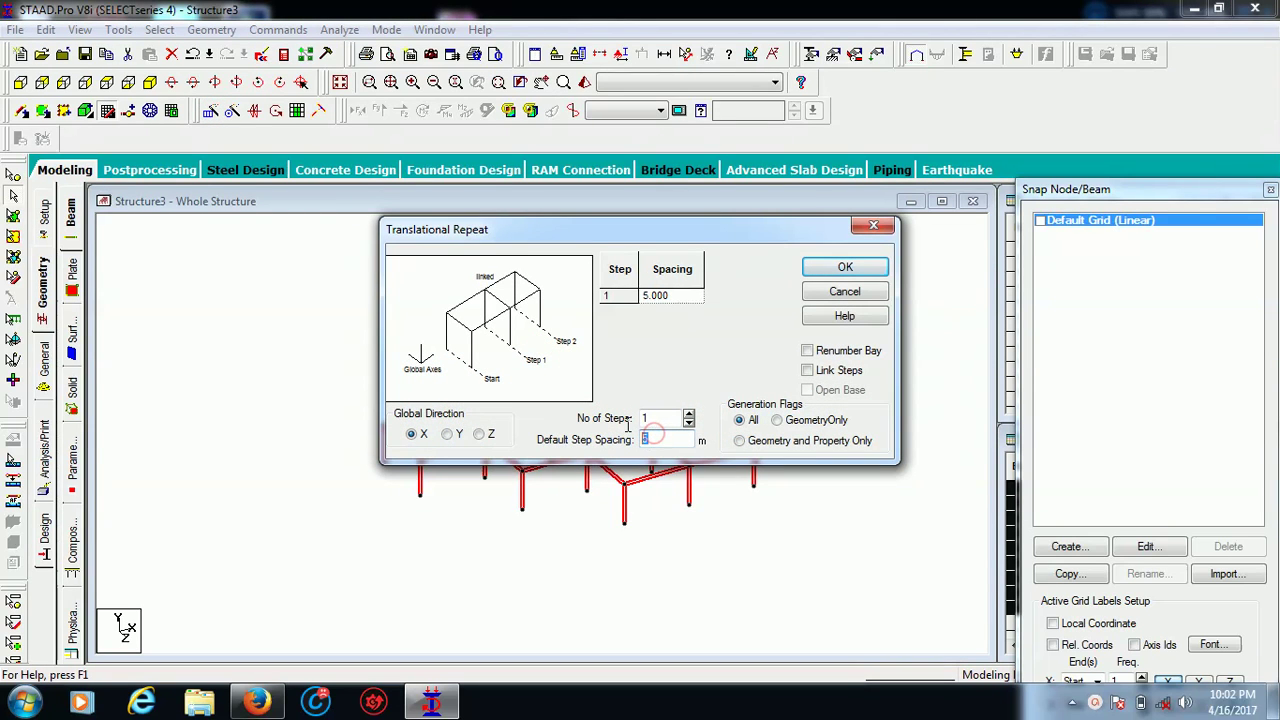
type("3")
left_click(448, 436)
left_click(646, 418)
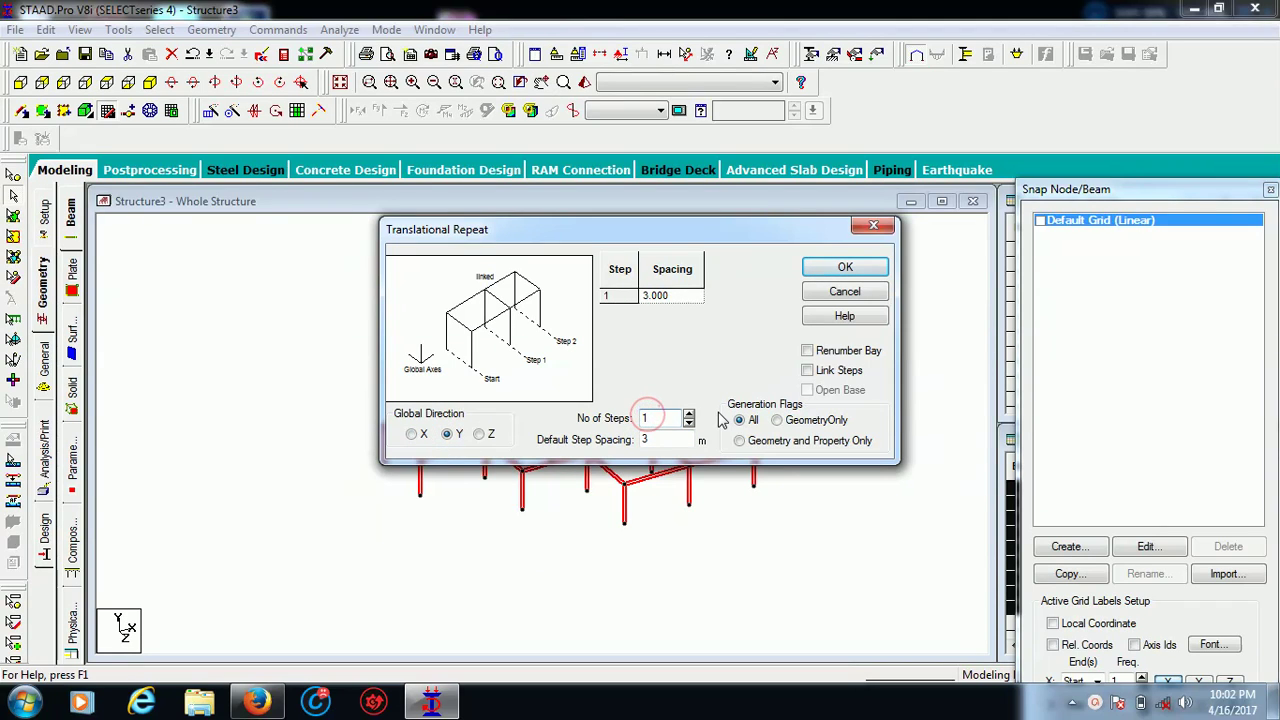
type("0")
left_click(808, 370)
left_click(823, 267)
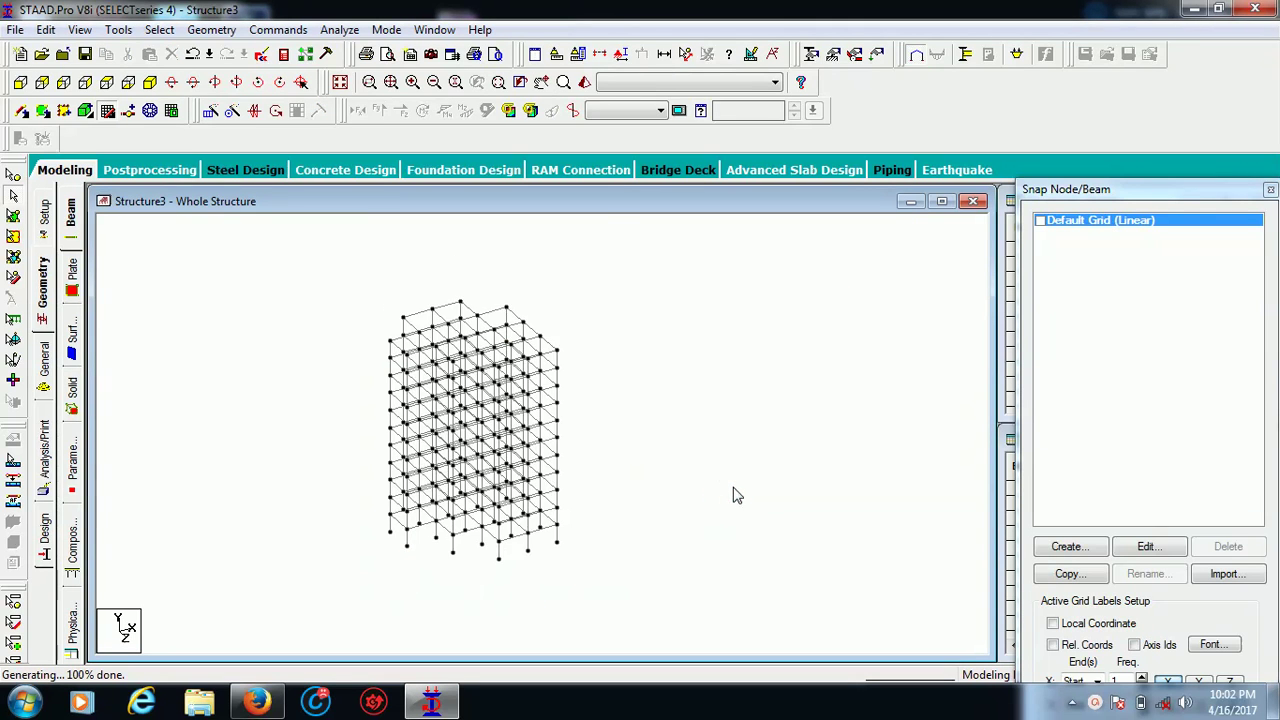
left_click(20, 82)
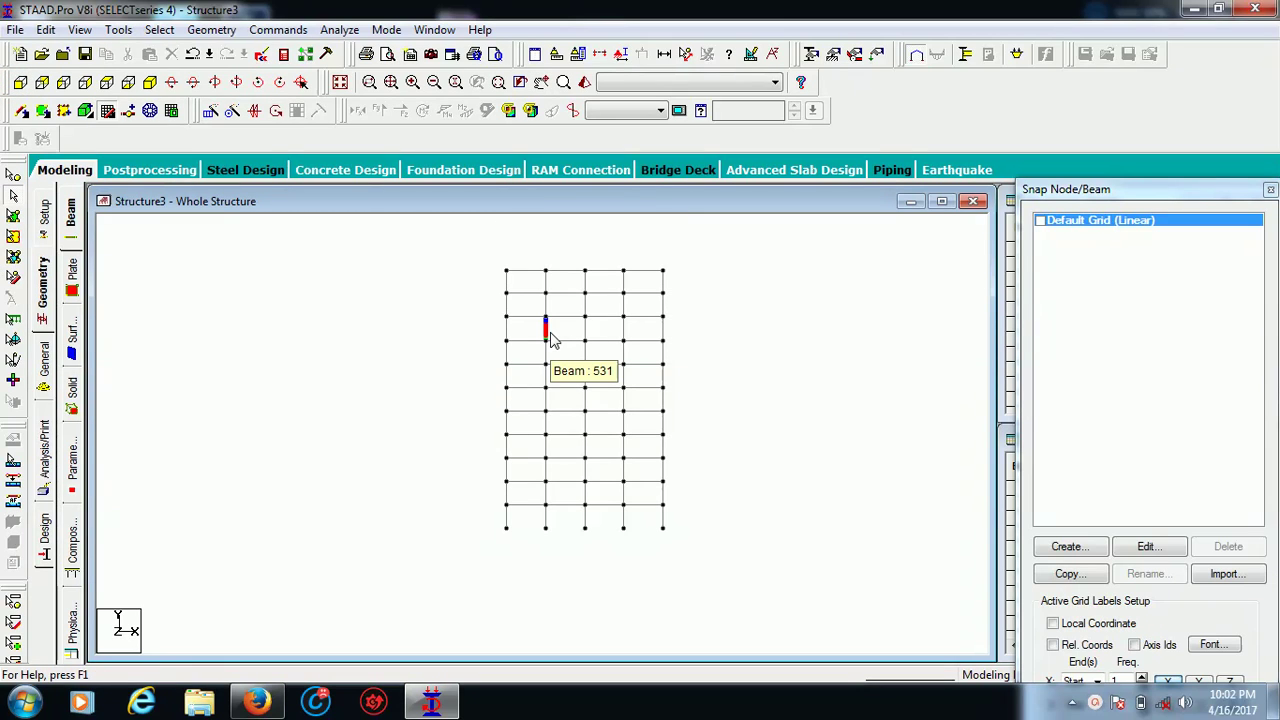
left_click(431, 347)
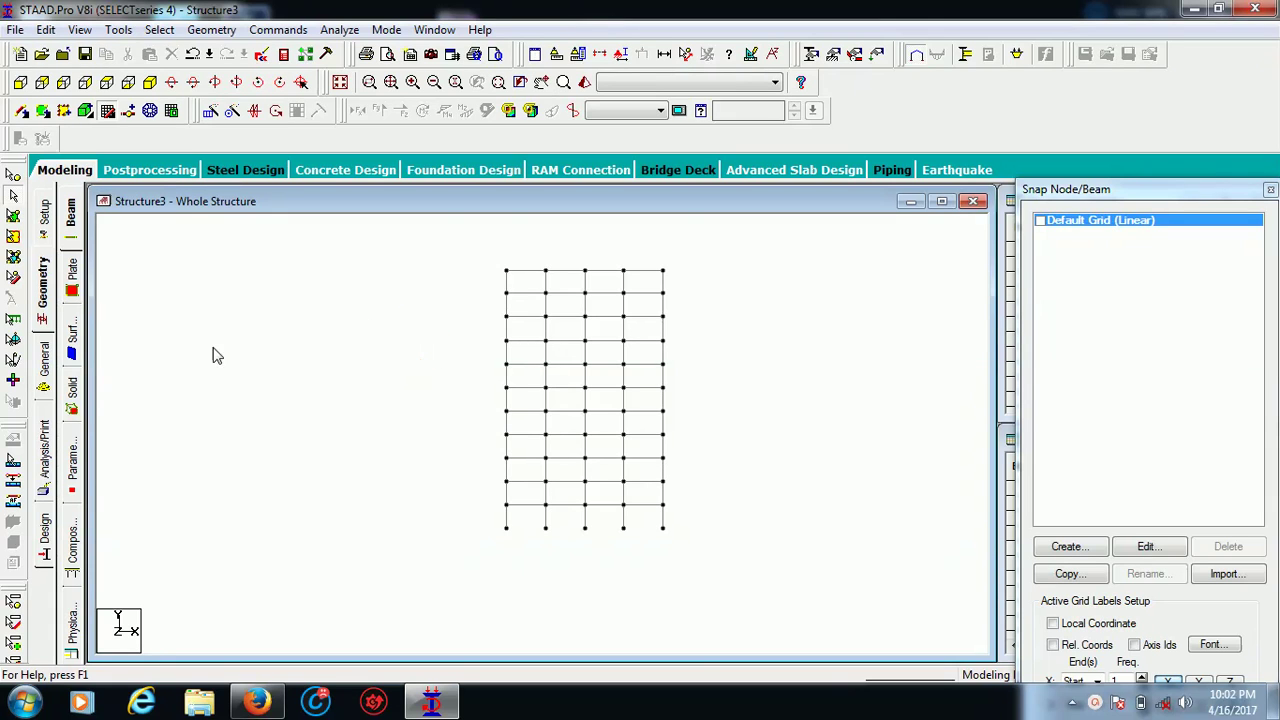
Step: Define a circular concrete section with 0.75 m diameter
left_click(44, 365)
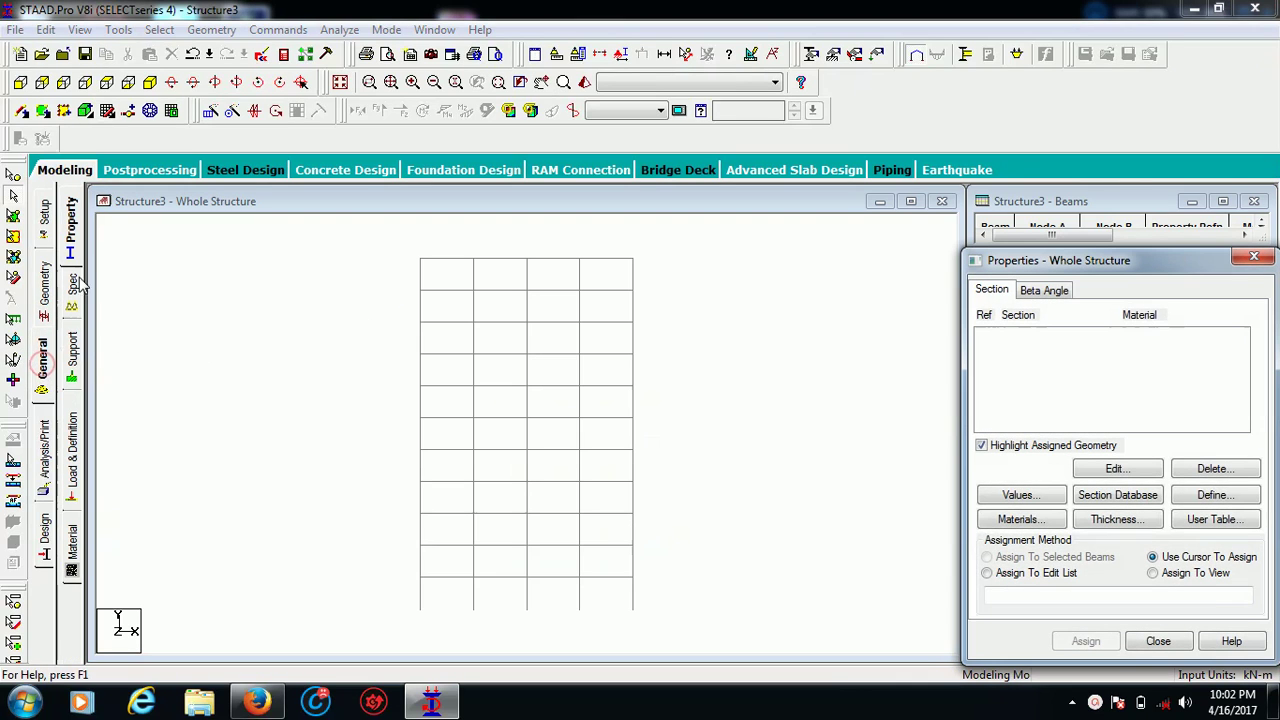
left_click(1194, 495)
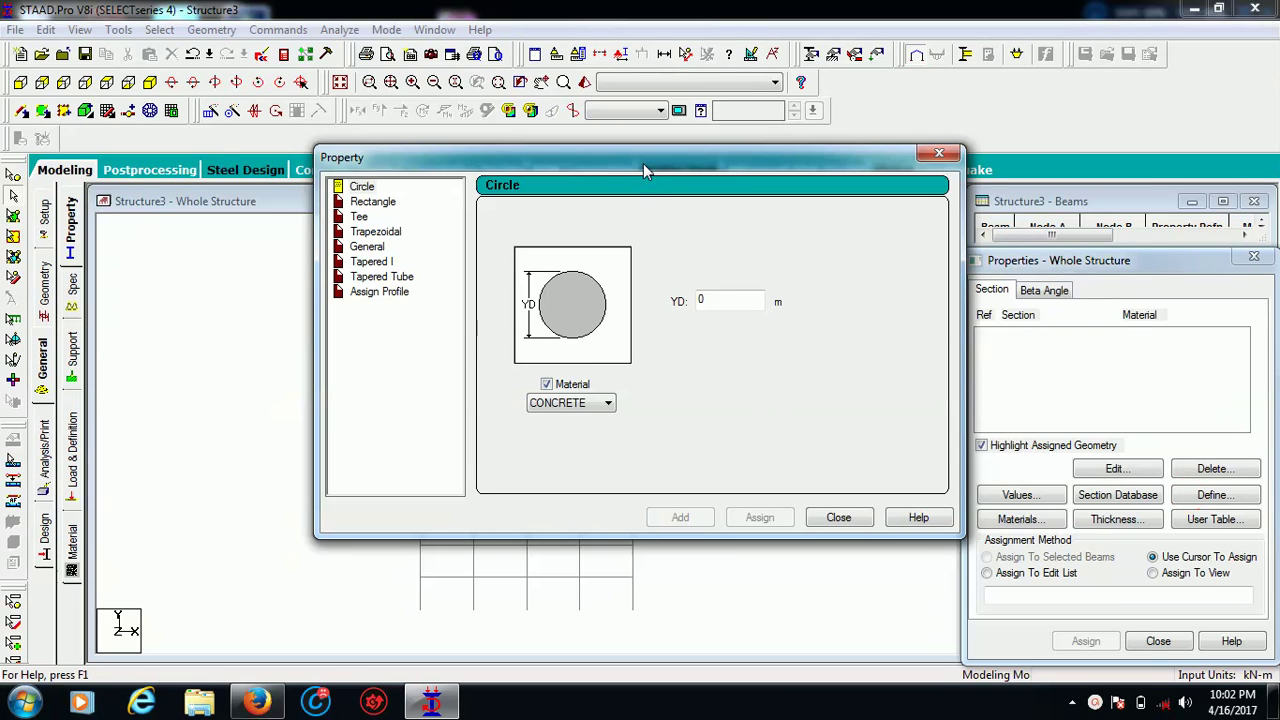
left_click_drag(645, 168, 919, 147)
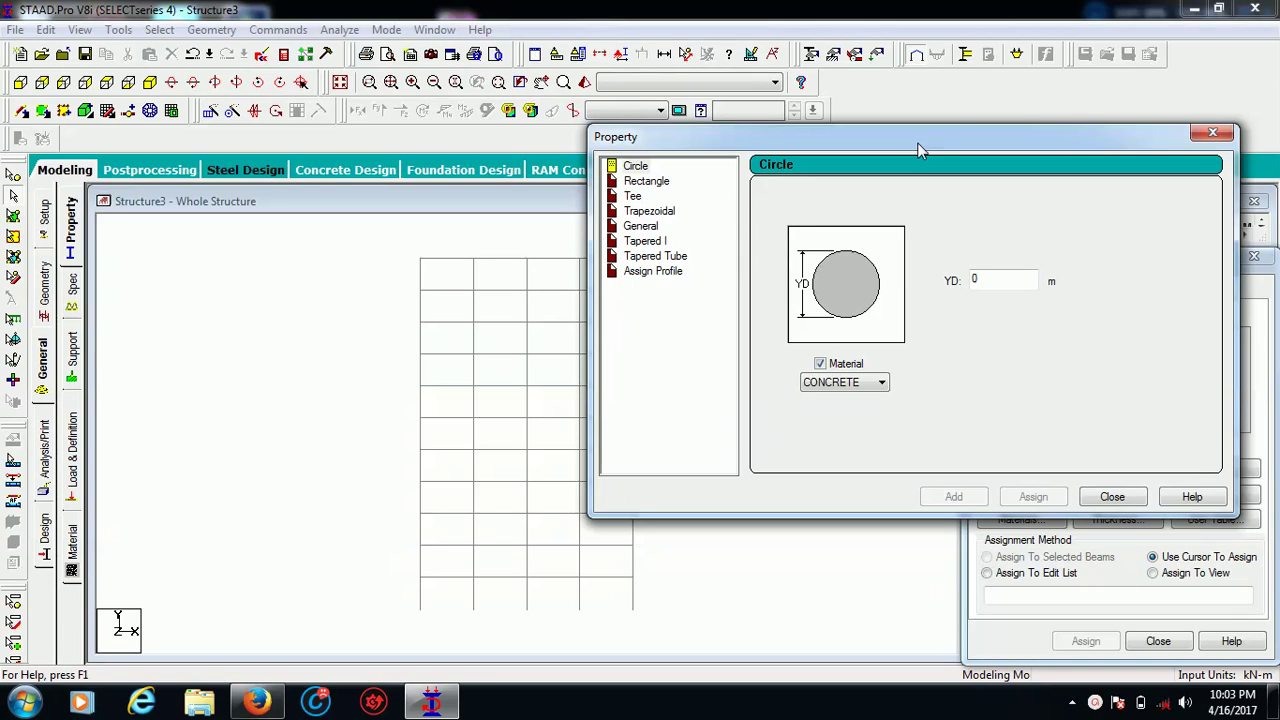
left_click(991, 281)
type(".75")
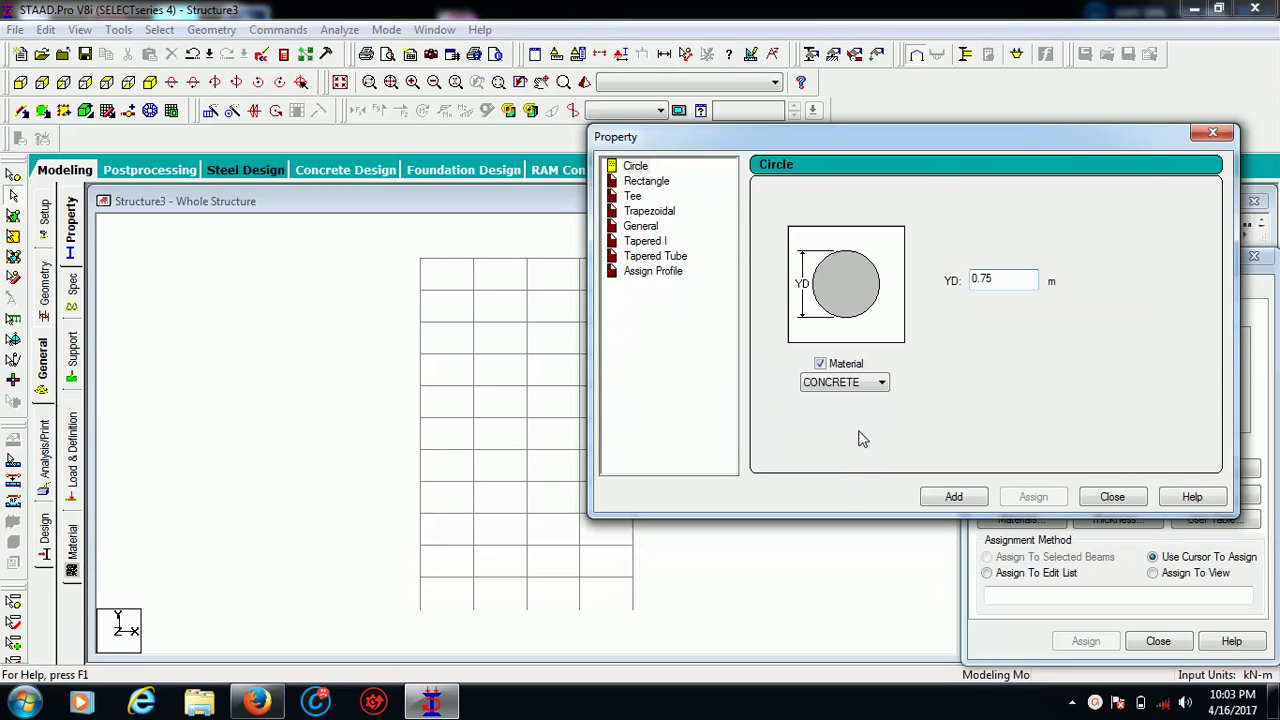
left_click(952, 497)
Step: Add a 0.50 x 0.75 m rectangular concrete section and switch to isometric view
left_click_drag(876, 140, 519, 185)
left_click(285, 213)
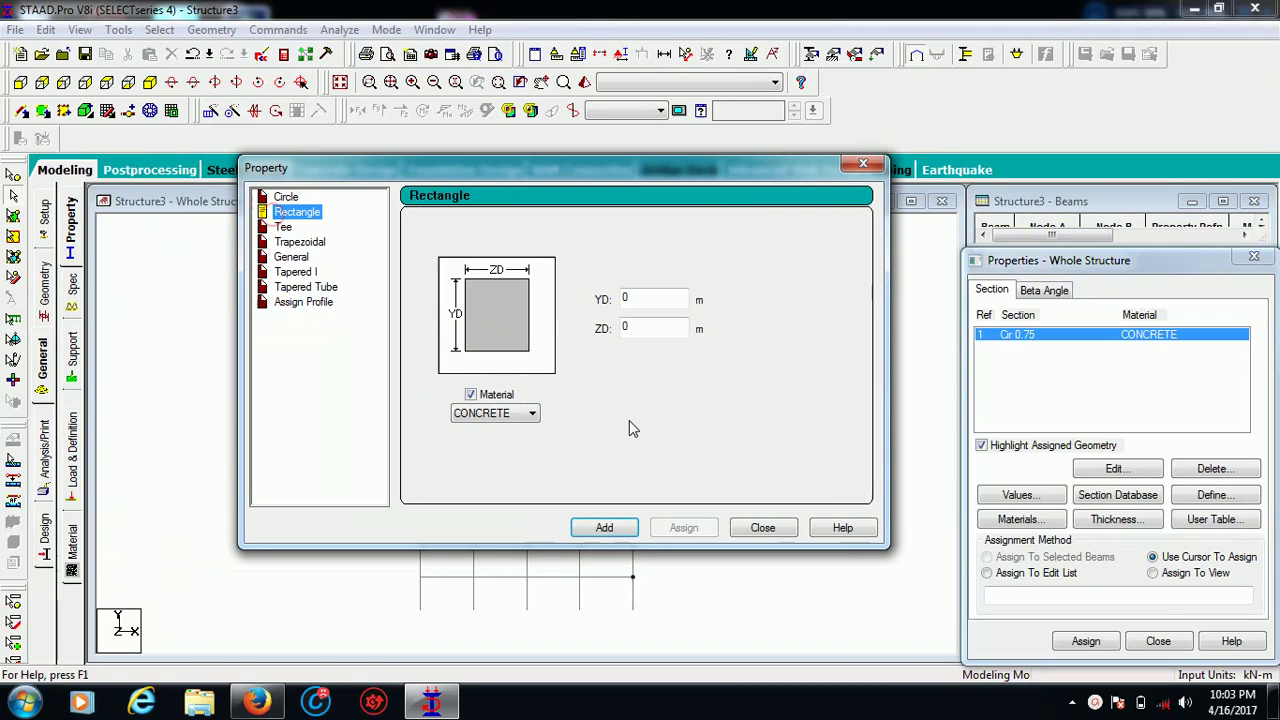
left_click(650, 305)
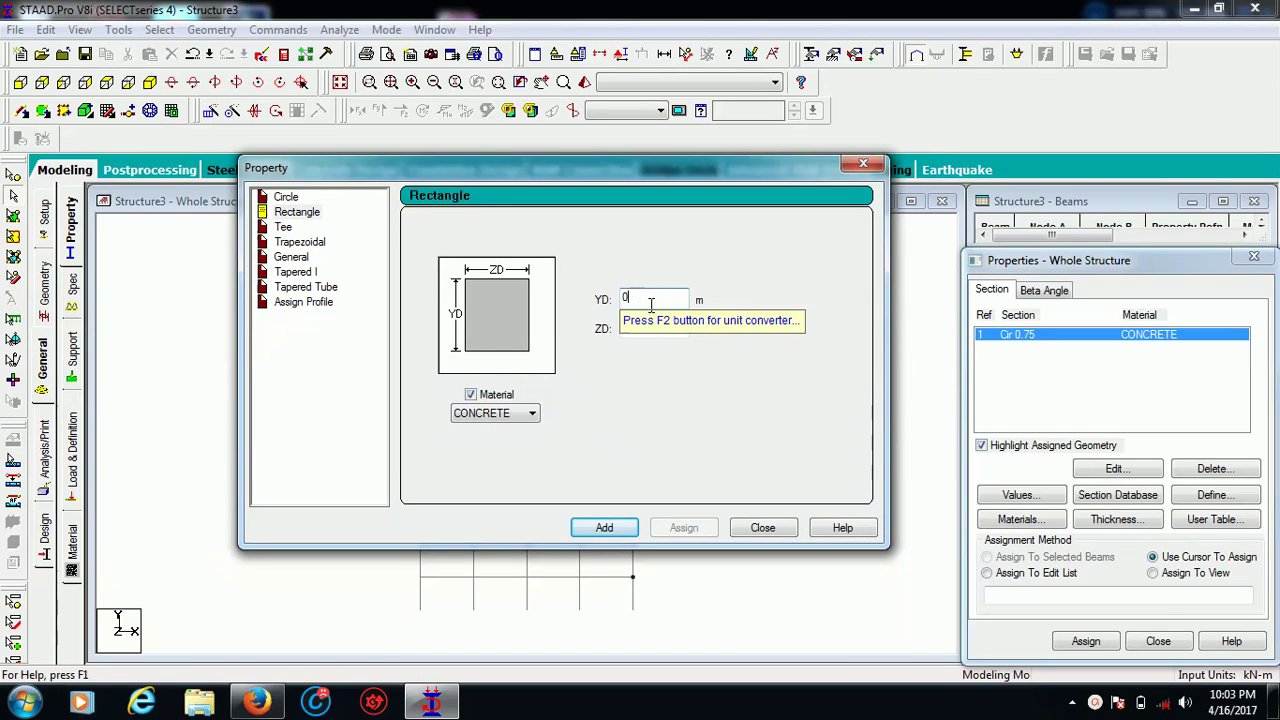
type(".5")
left_click(650, 325)
type("0.7")
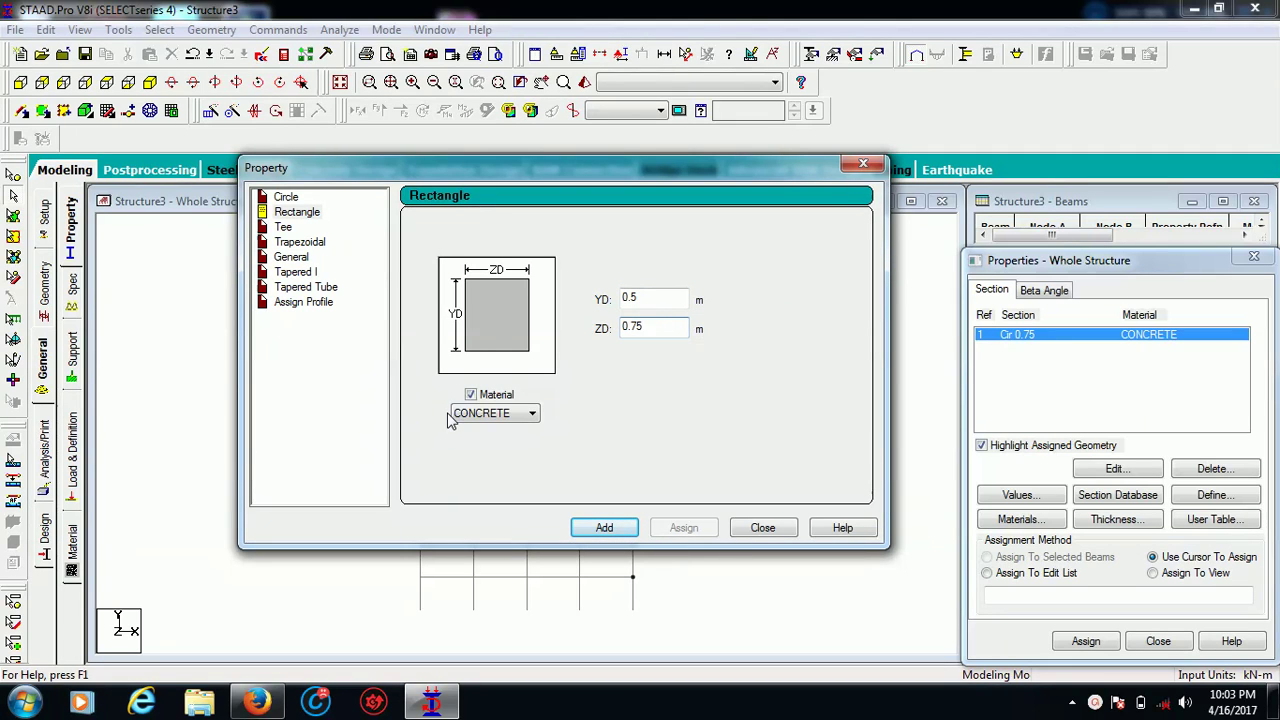
left_click(600, 528)
left_click(755, 527)
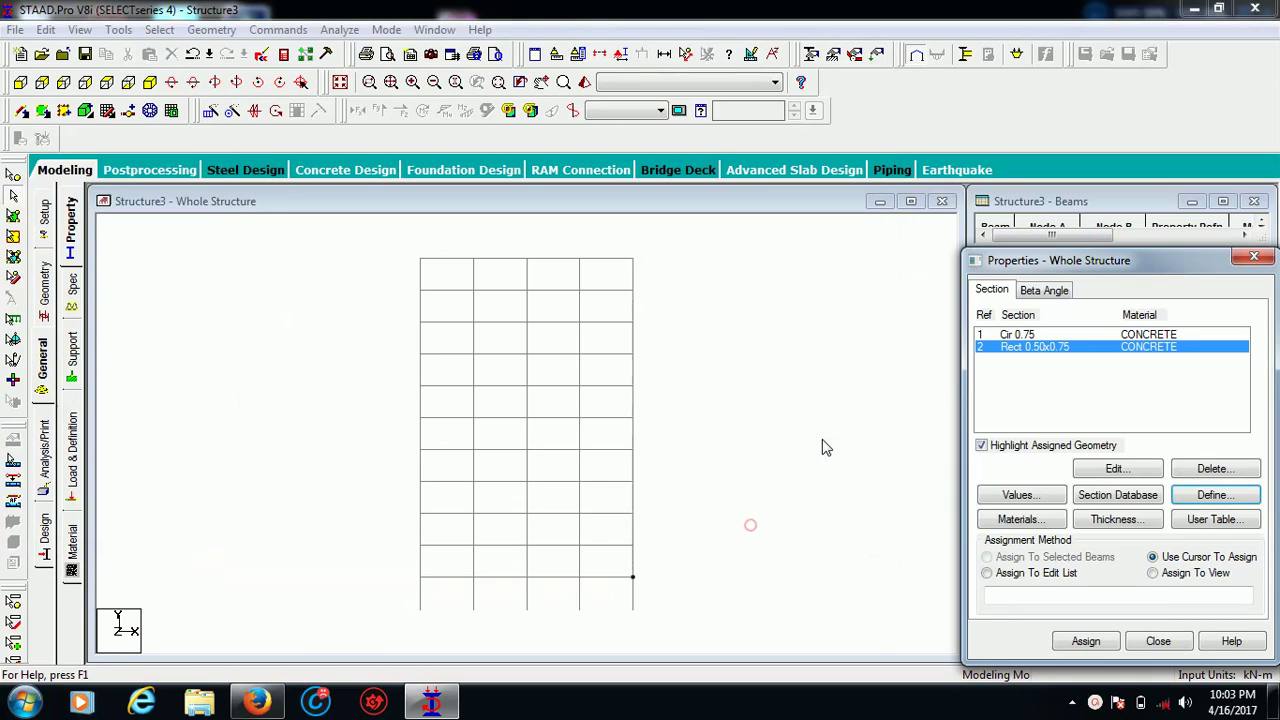
left_click(826, 412)
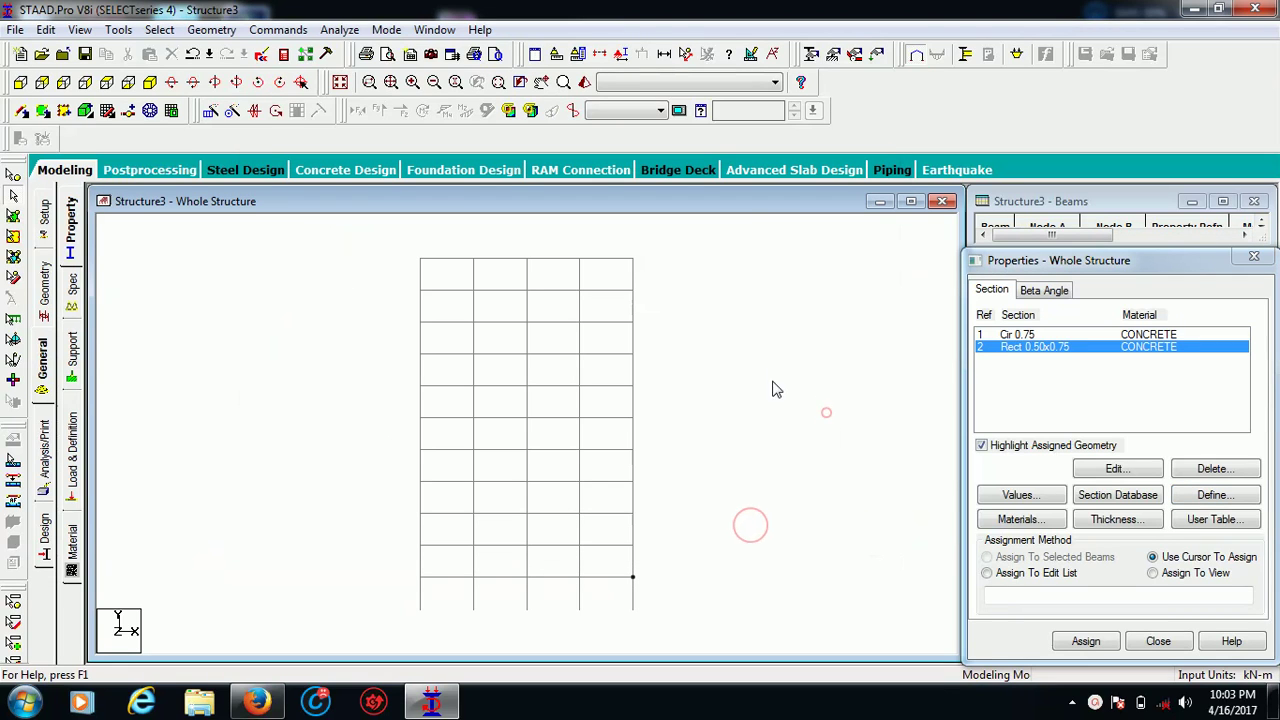
left_click(151, 83)
left_click(1015, 334)
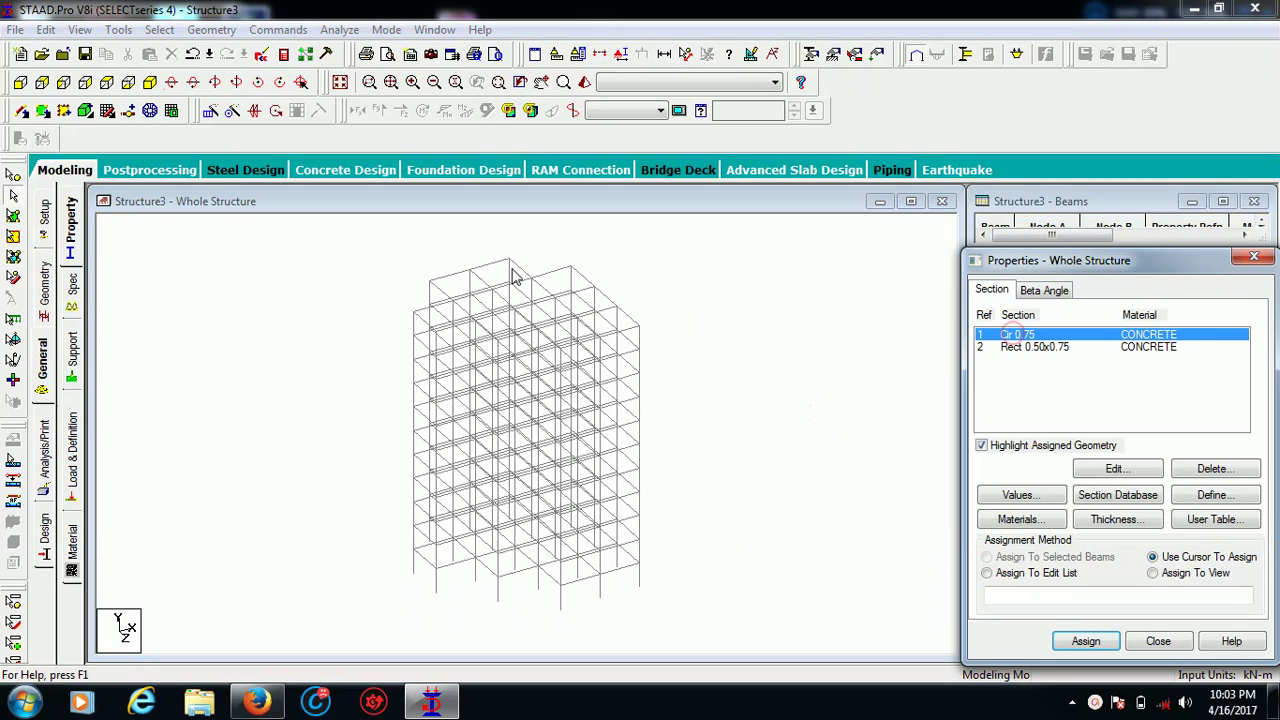
Step: Assign the Cir 0.75 section to all columns parallel to Y
left_click(159, 30)
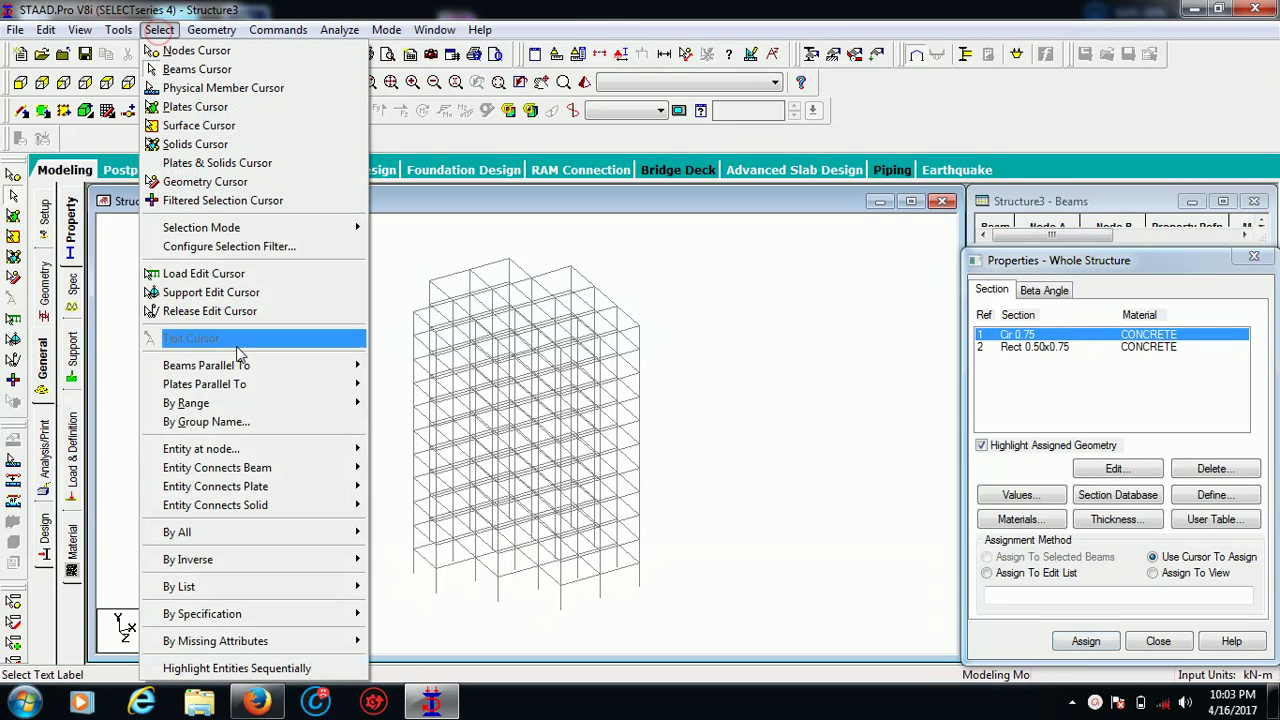
mouse_move(246, 370)
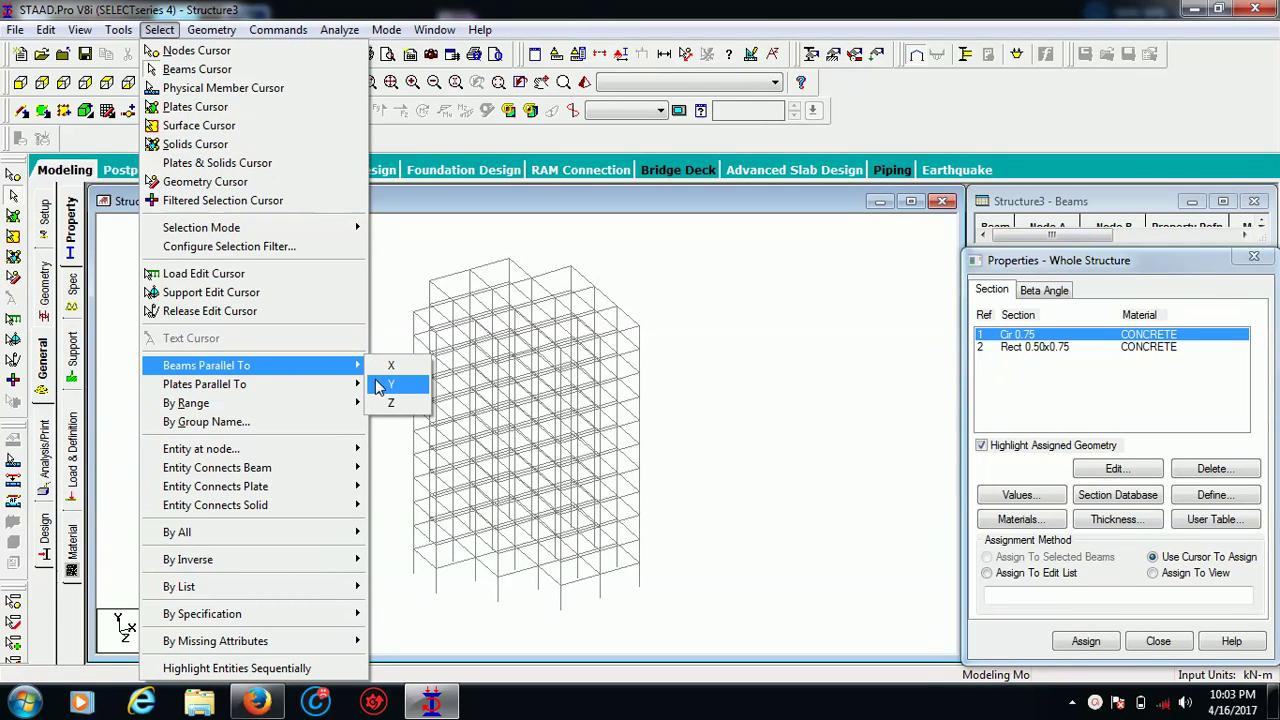
left_click(386, 383)
left_click(727, 367)
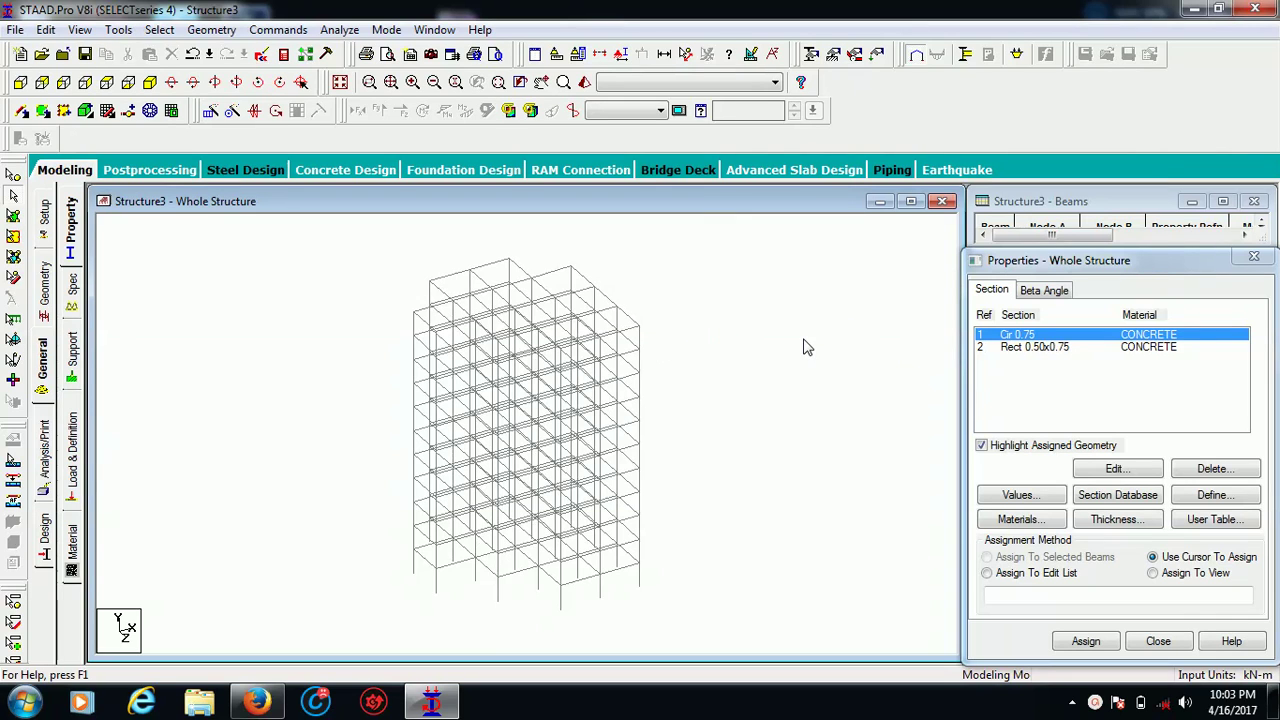
left_click(152, 31)
mouse_move(300, 365)
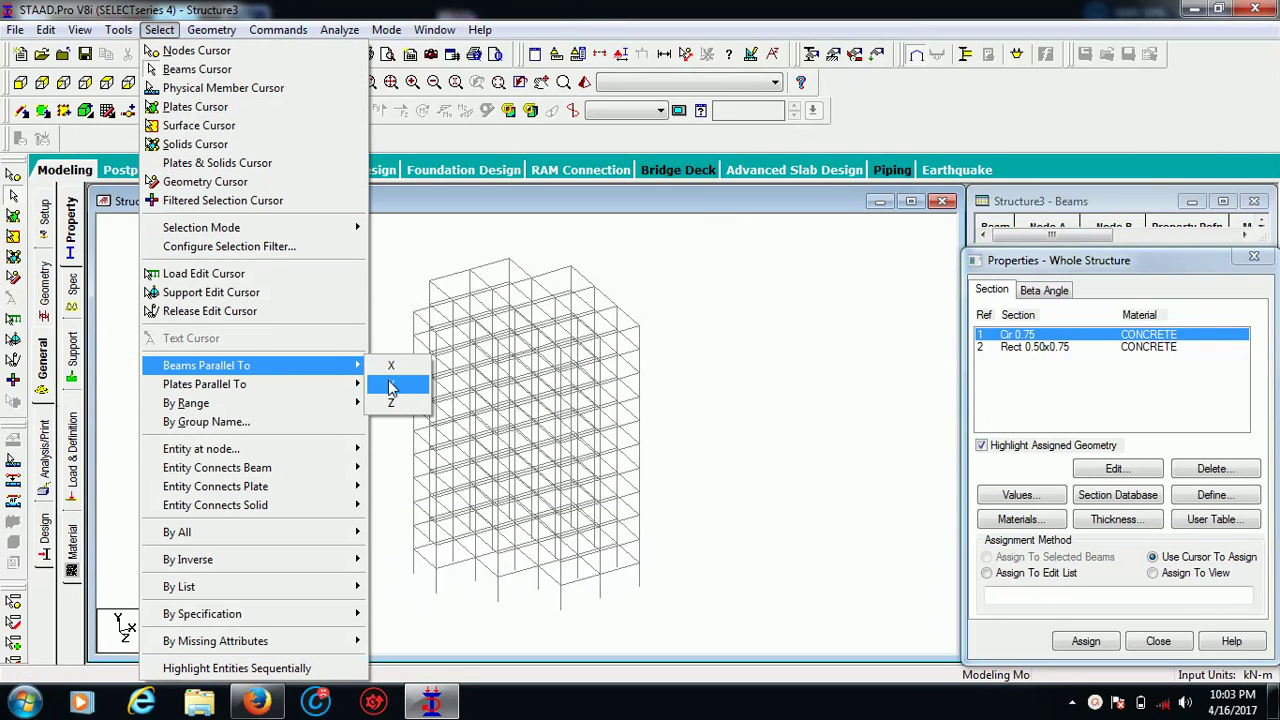
left_click(390, 384)
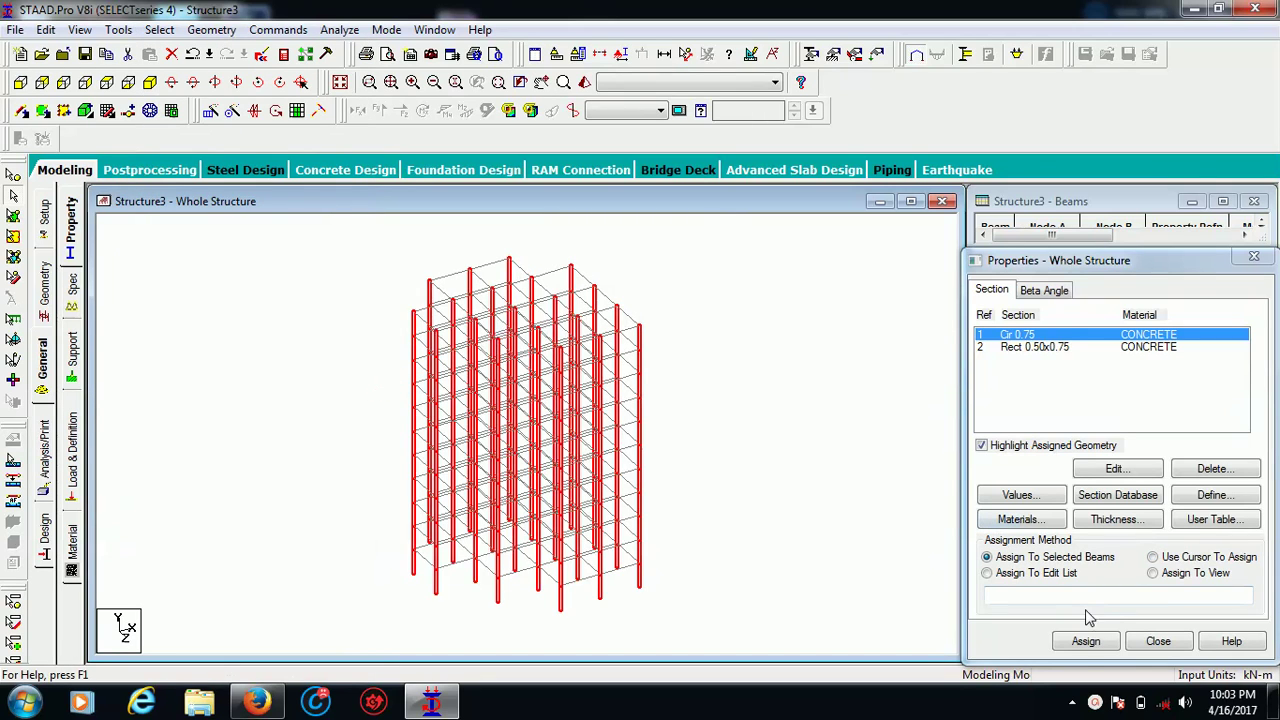
left_click(1083, 642)
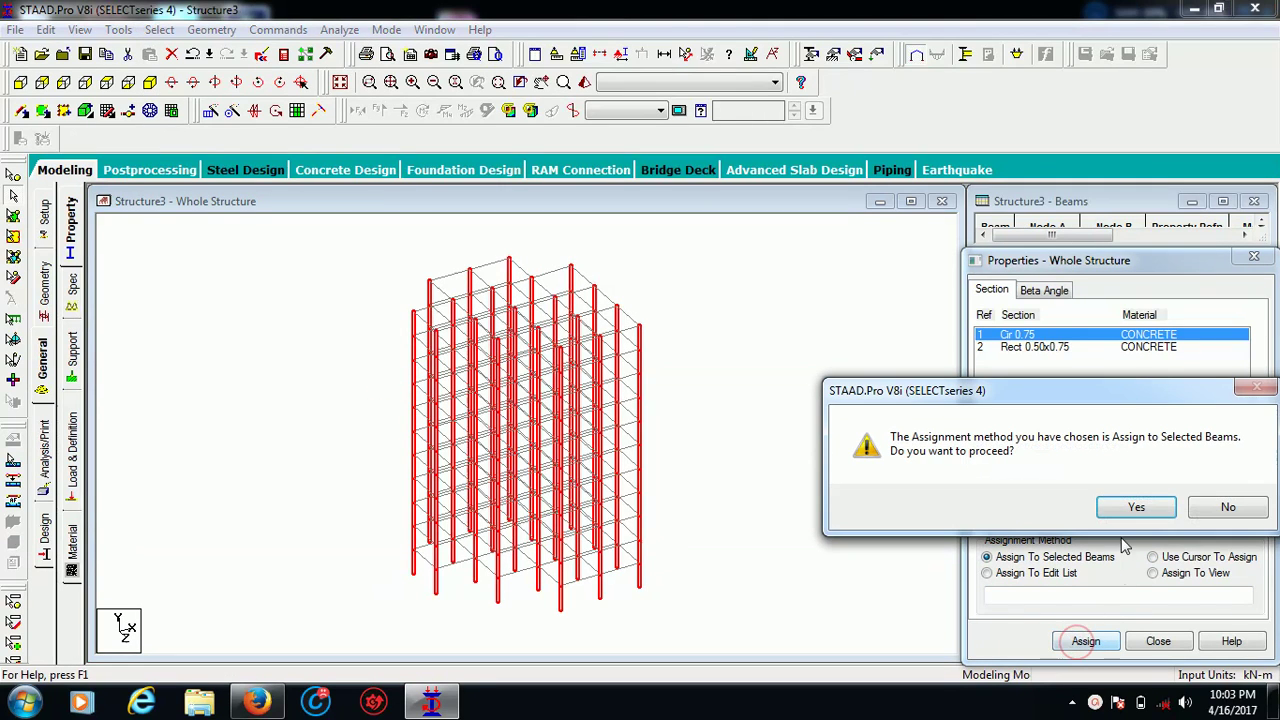
left_click(1128, 506)
Step: Assign the Rect 0.50x0.75 section to all beams parallel to X and Z
left_click(1052, 347)
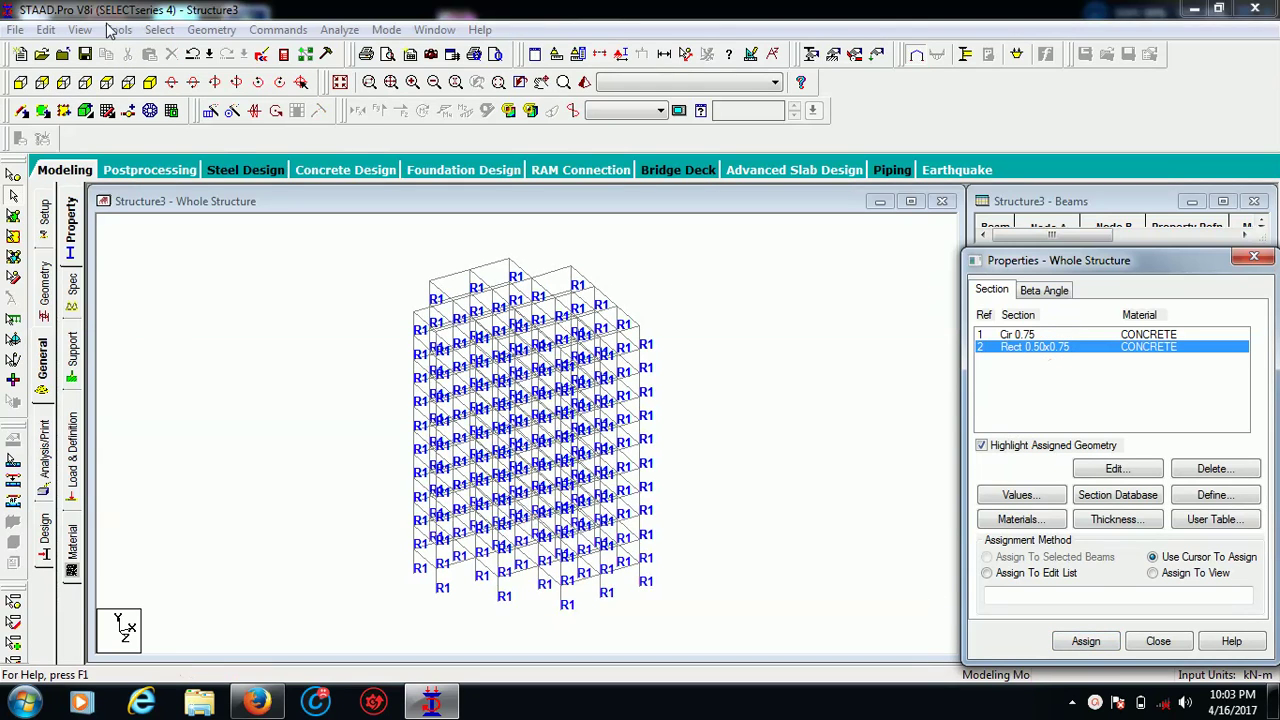
left_click(159, 29)
mouse_move(173, 372)
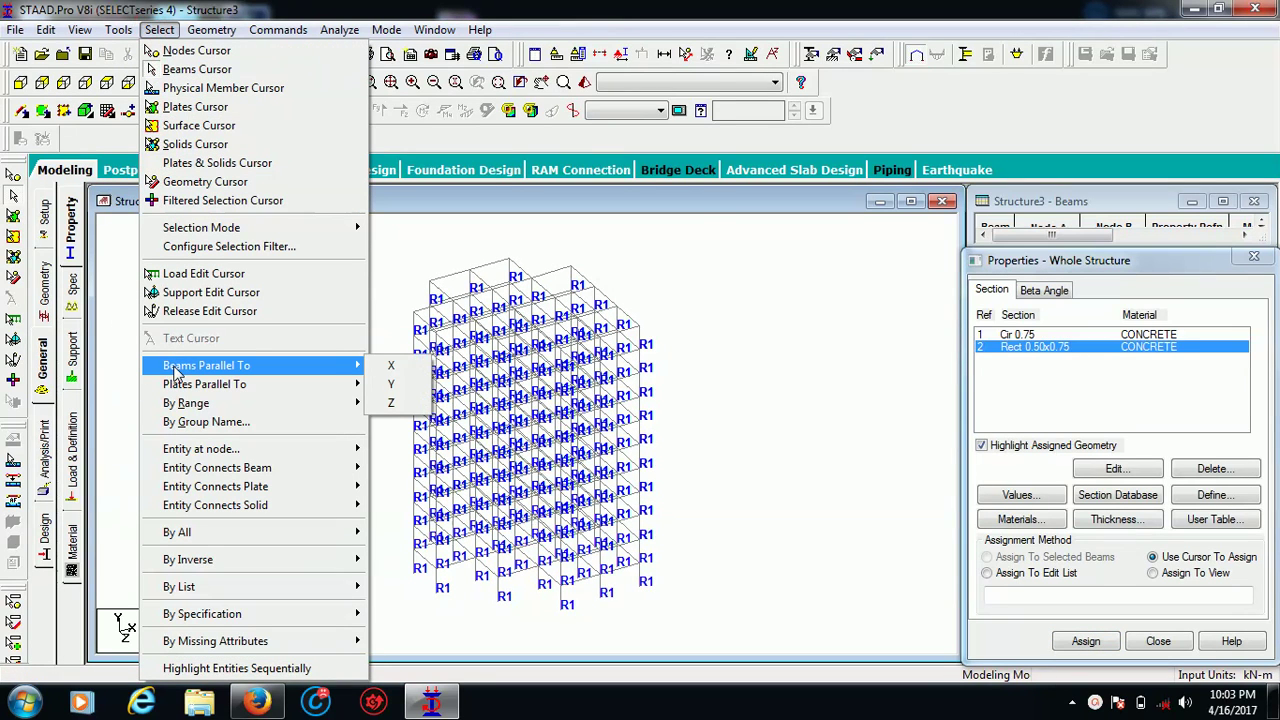
left_click(414, 366)
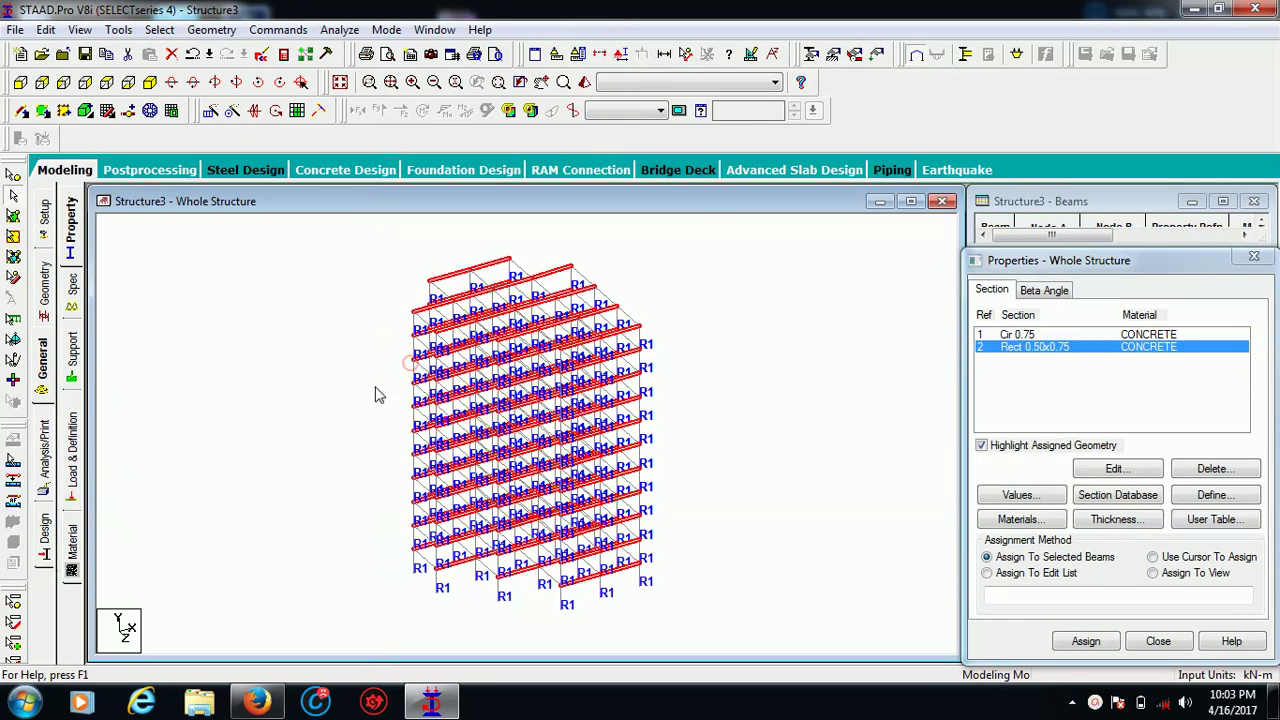
left_click(159, 29)
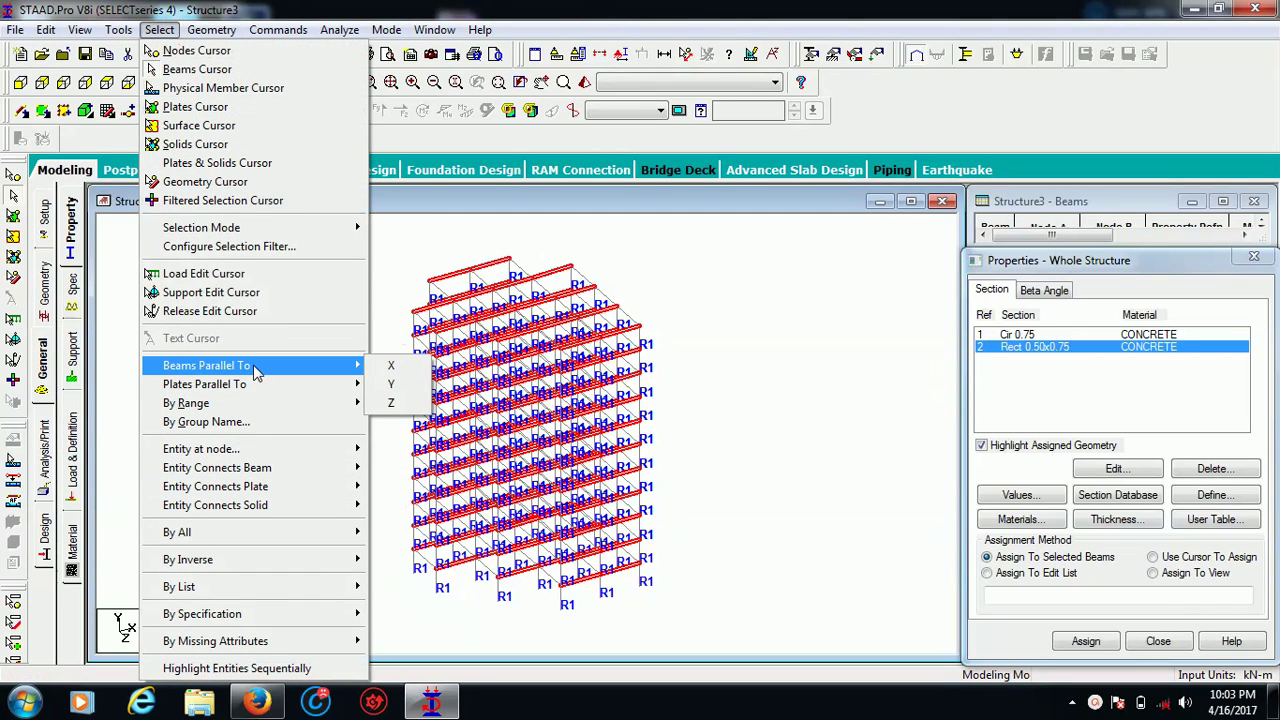
mouse_move(300, 384)
mouse_move(352, 366)
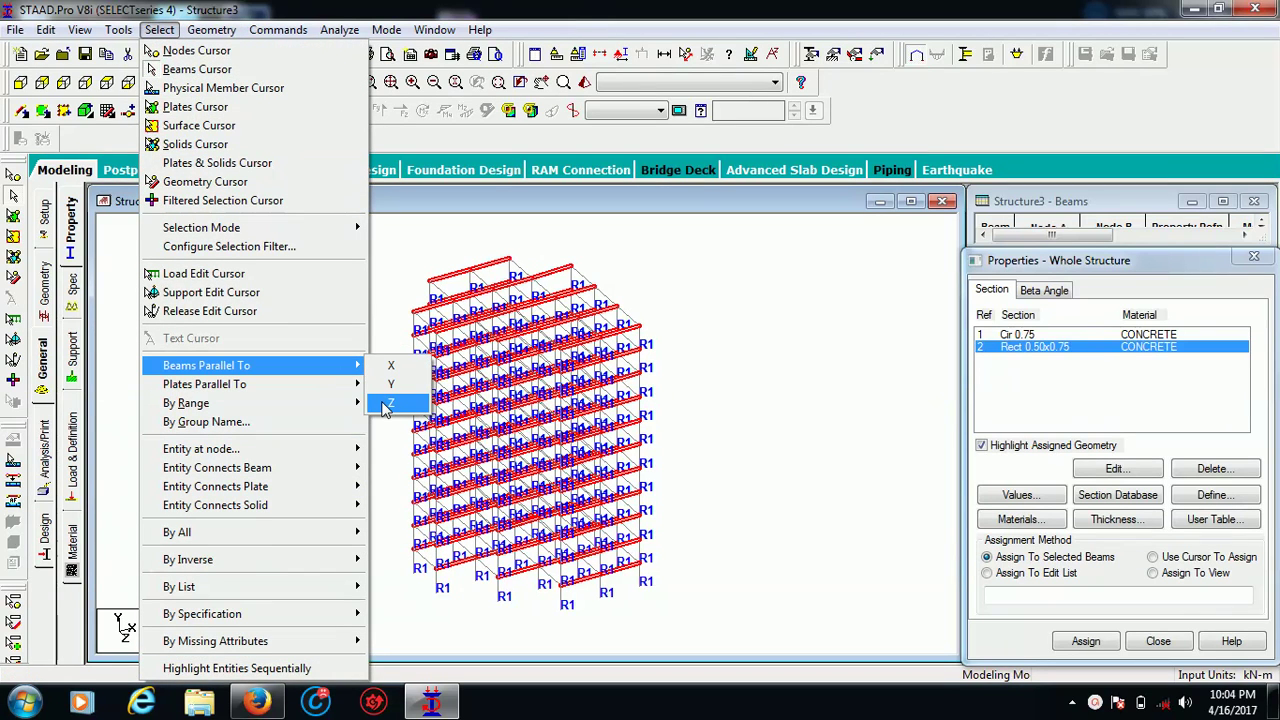
left_click(390, 403)
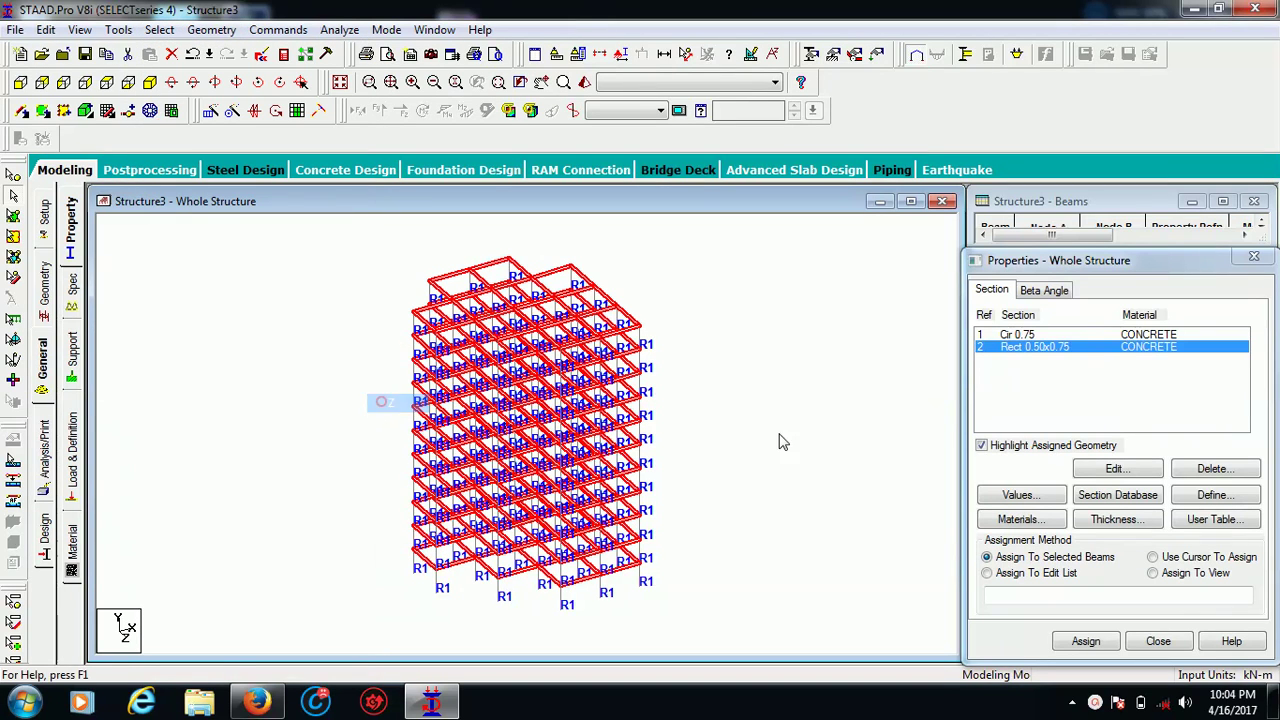
left_click(1092, 646)
left_click(1136, 507)
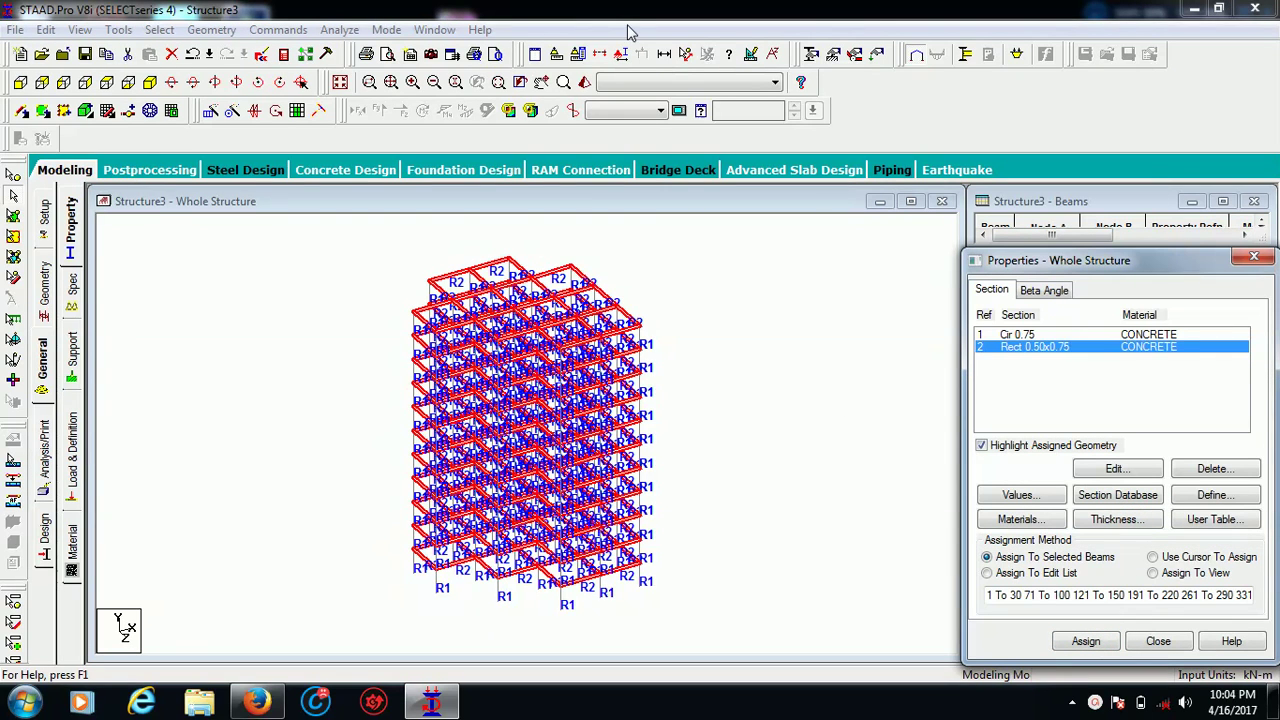
Step: Open the 3-D Rendered View, rotate the frame, and maximize the rendered window
left_click(584, 82)
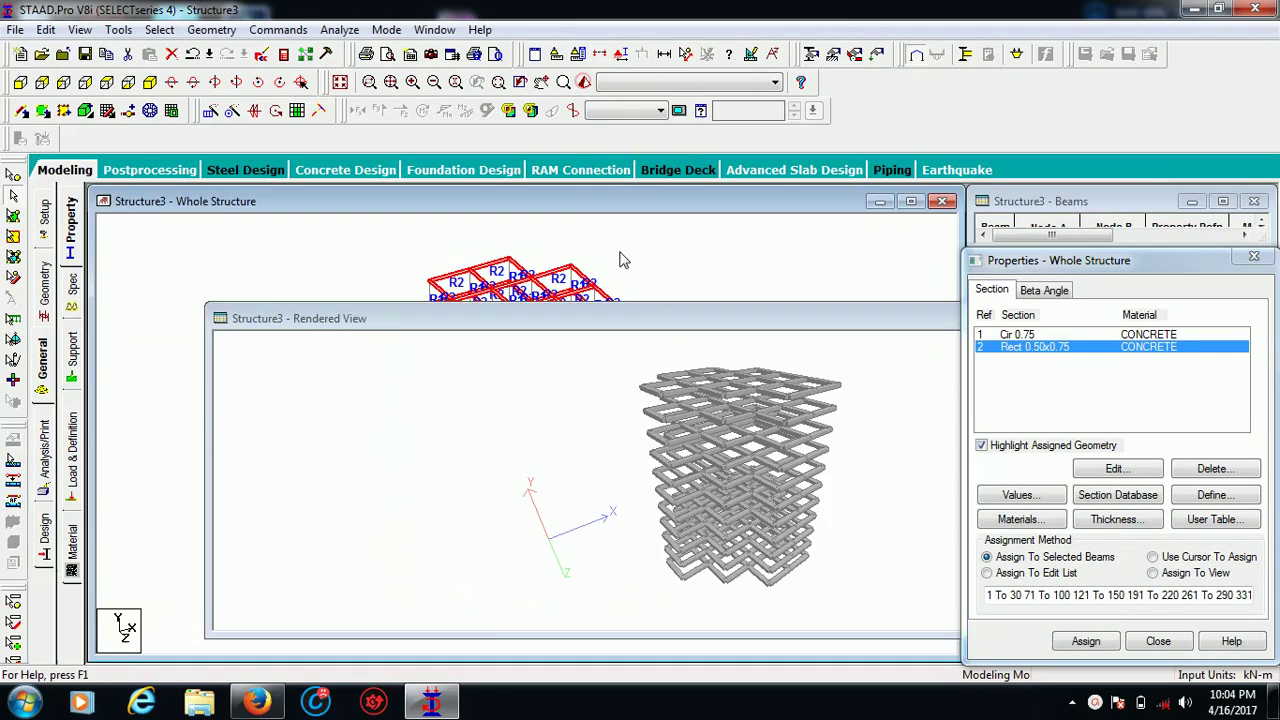
left_click_drag(700, 333, 636, 312)
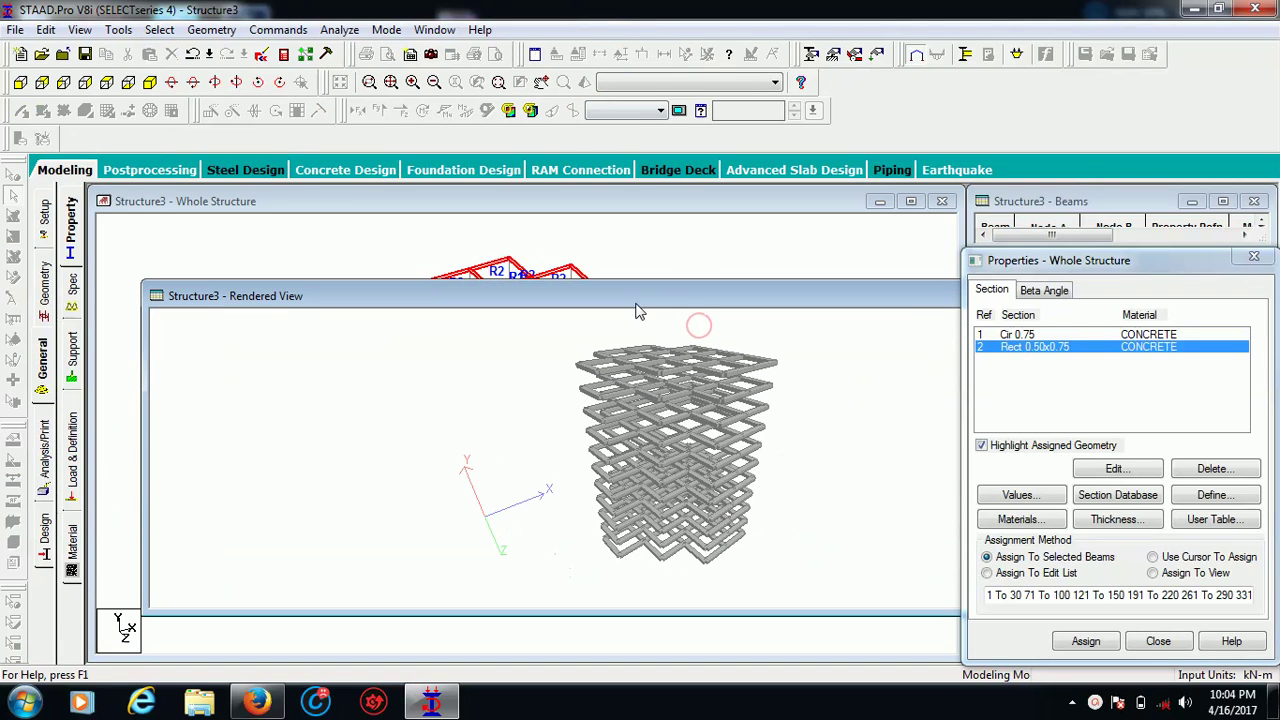
left_click_drag(741, 449, 756, 400)
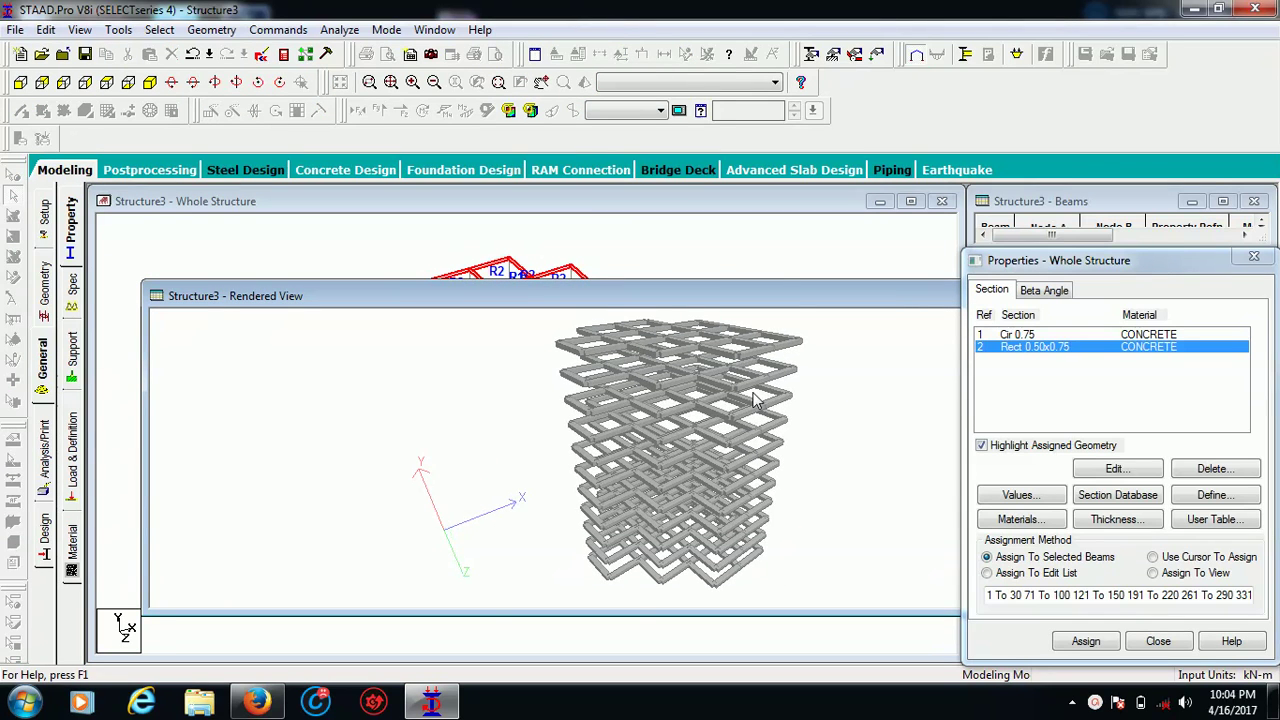
left_click(766, 258)
left_click(338, 304)
left_click(585, 82)
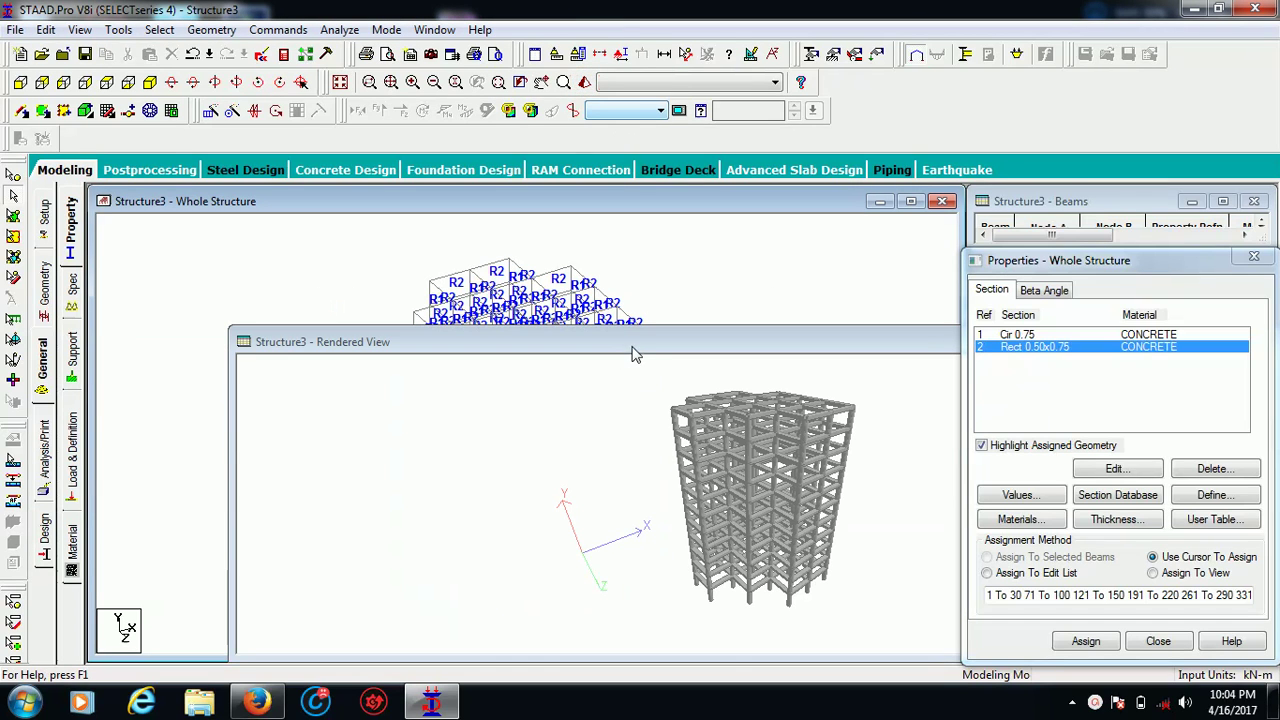
left_click_drag(628, 337, 652, 282)
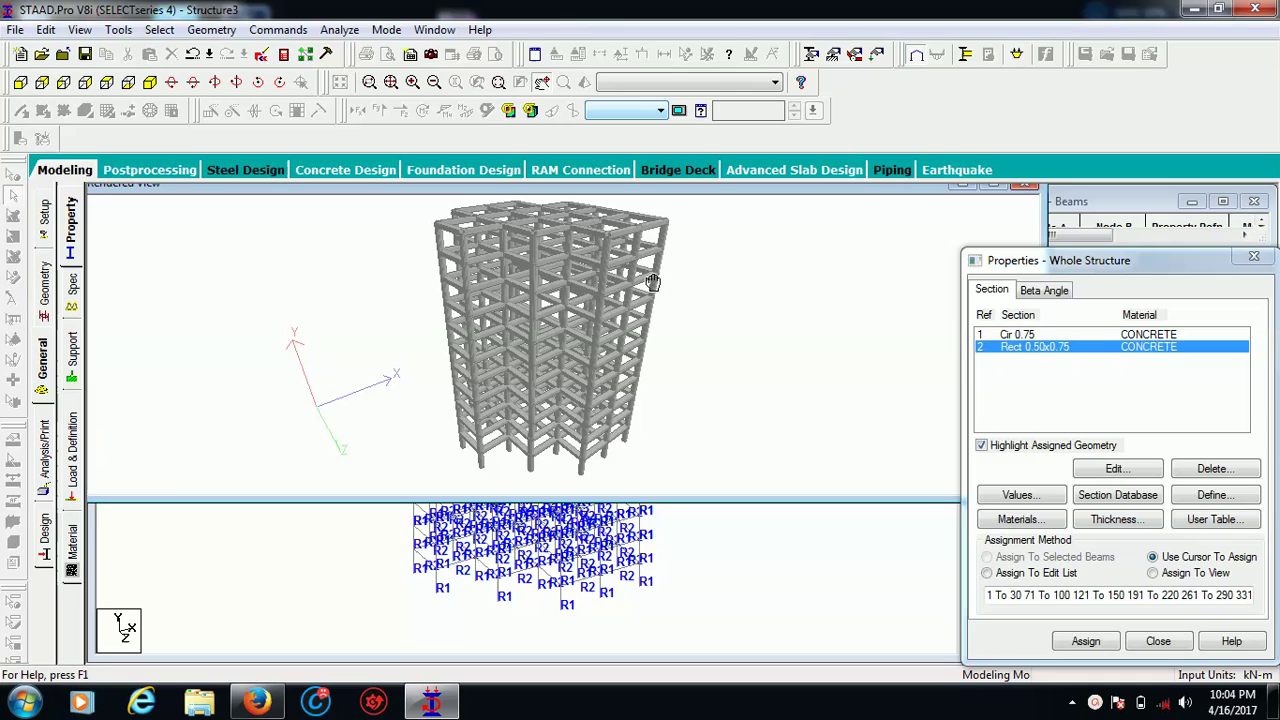
left_click(990, 187)
left_click_drag(989, 191, 527, 317)
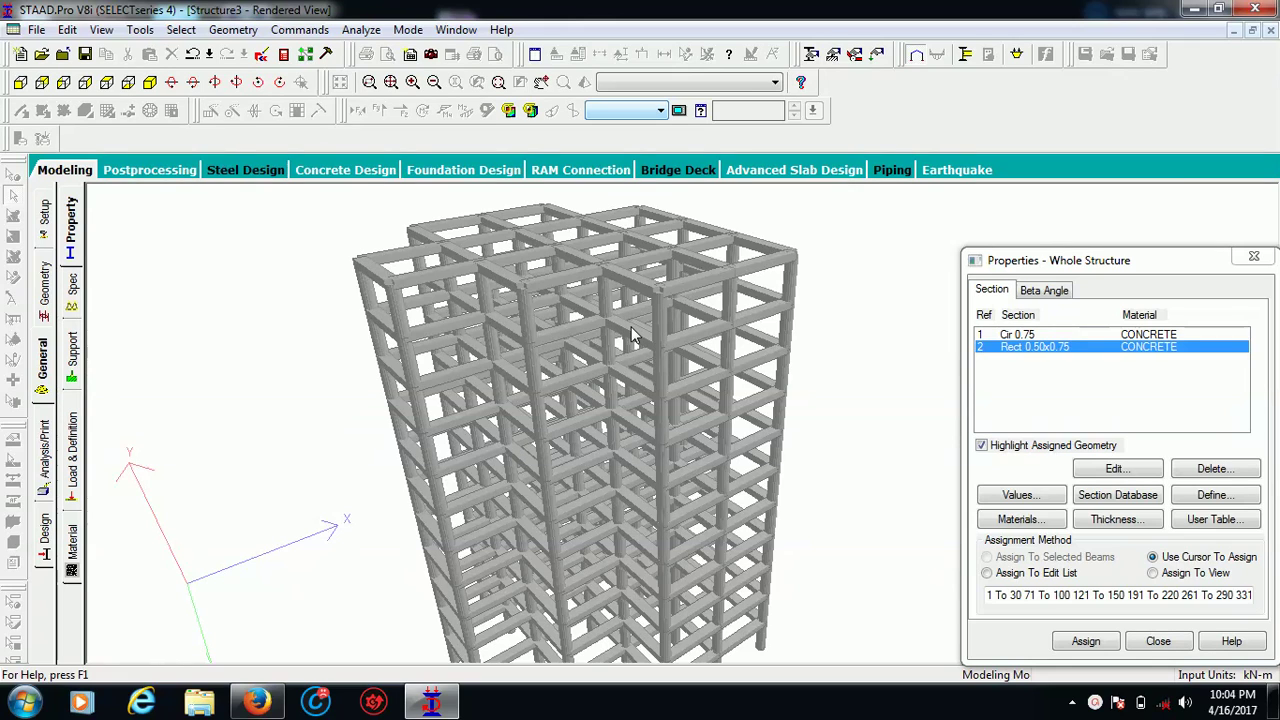
Step: Change the beam entity colour to red in the rendered view
right_click(307, 362)
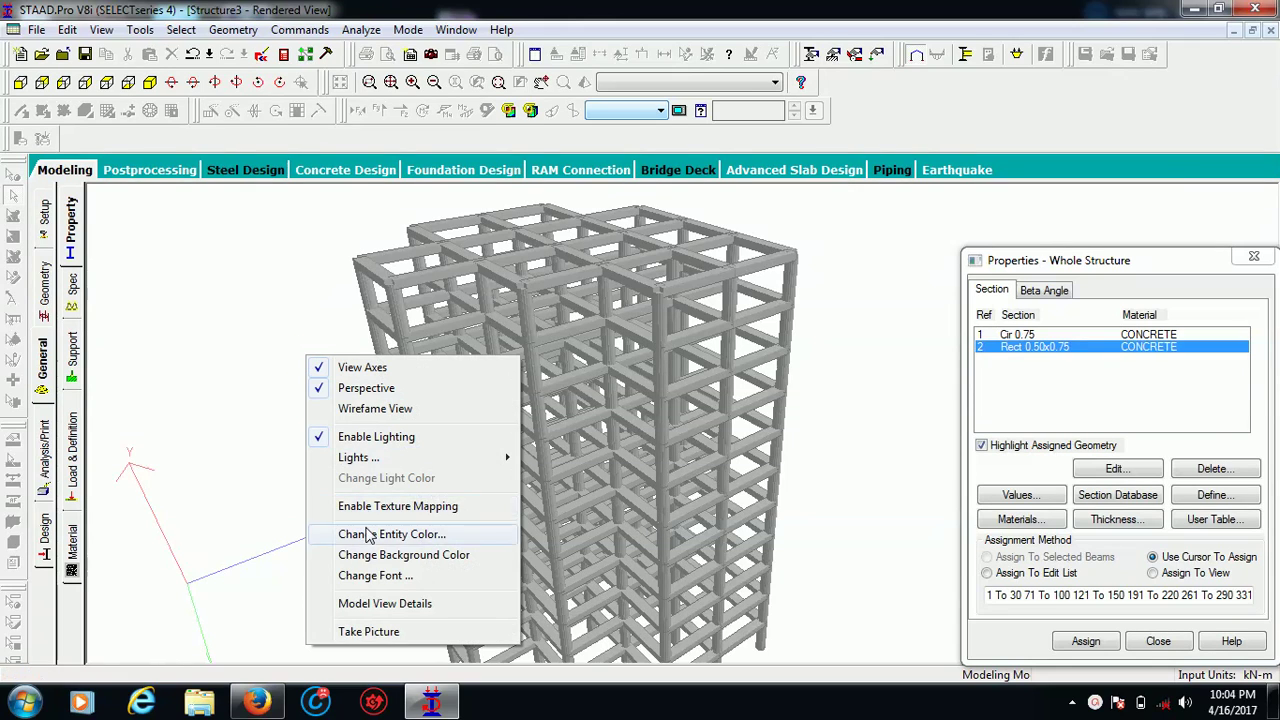
left_click(372, 537)
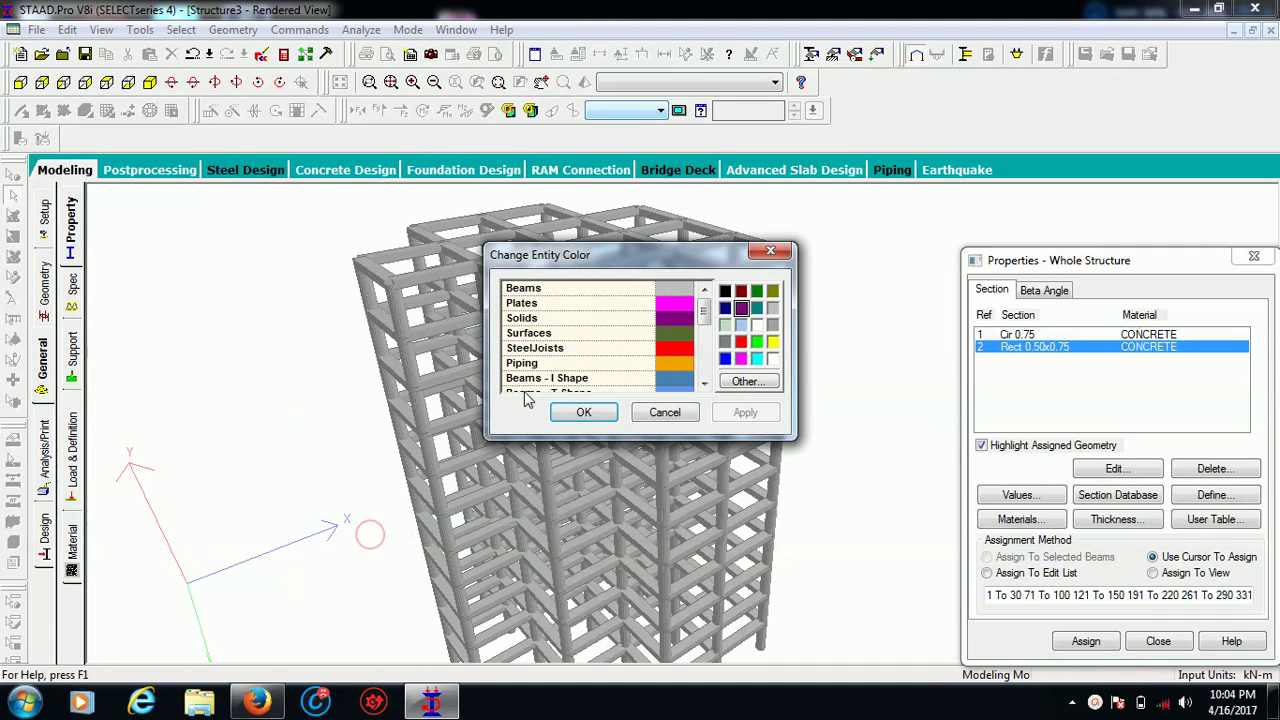
left_click(580, 288)
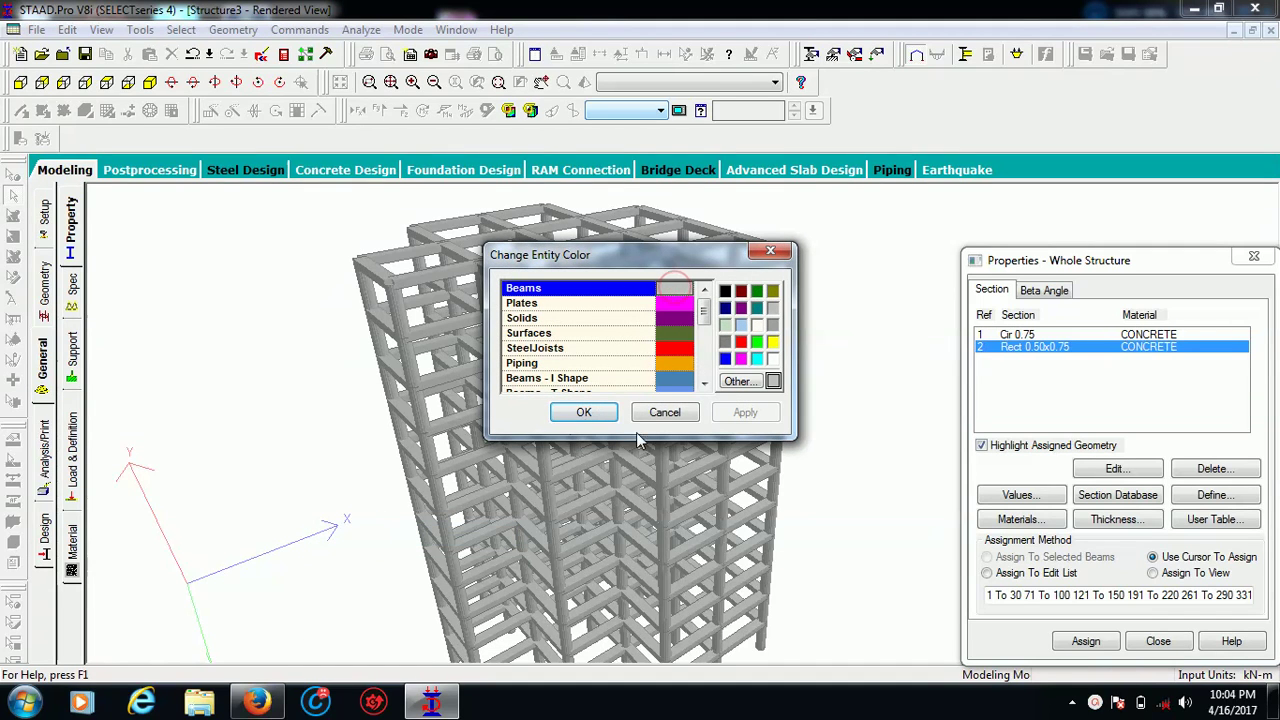
left_click(741, 344)
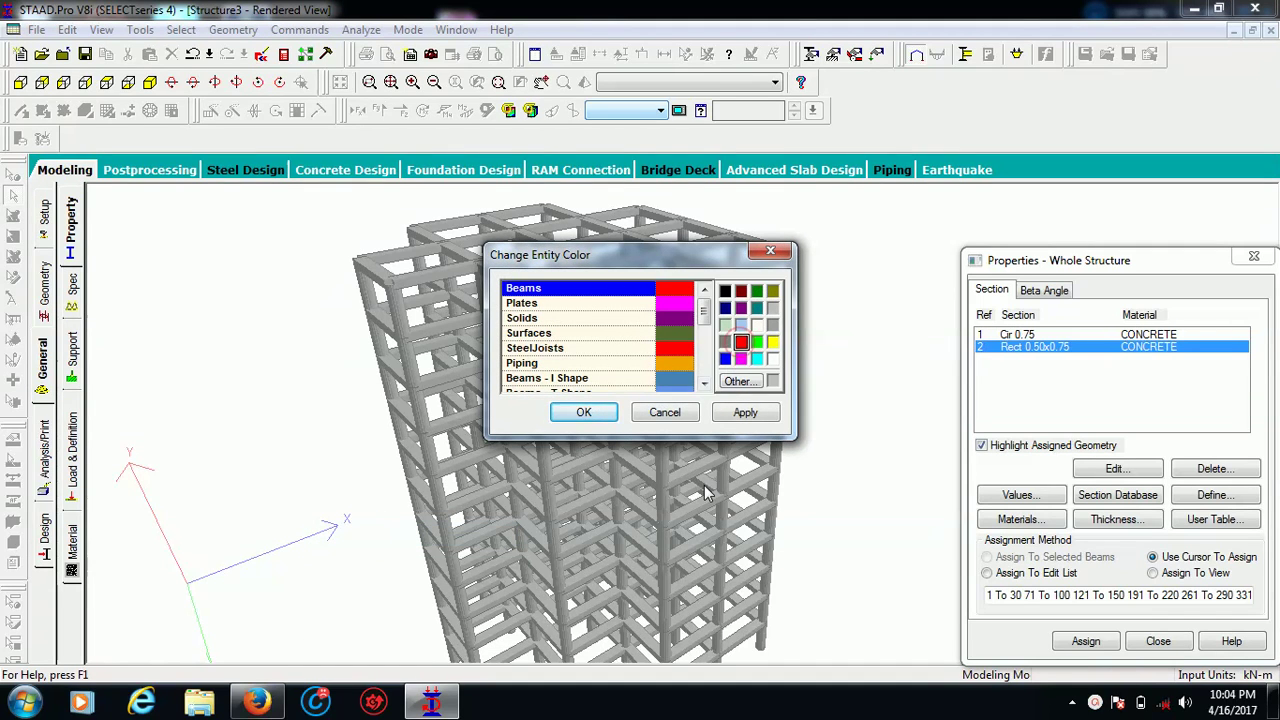
left_click(612, 416)
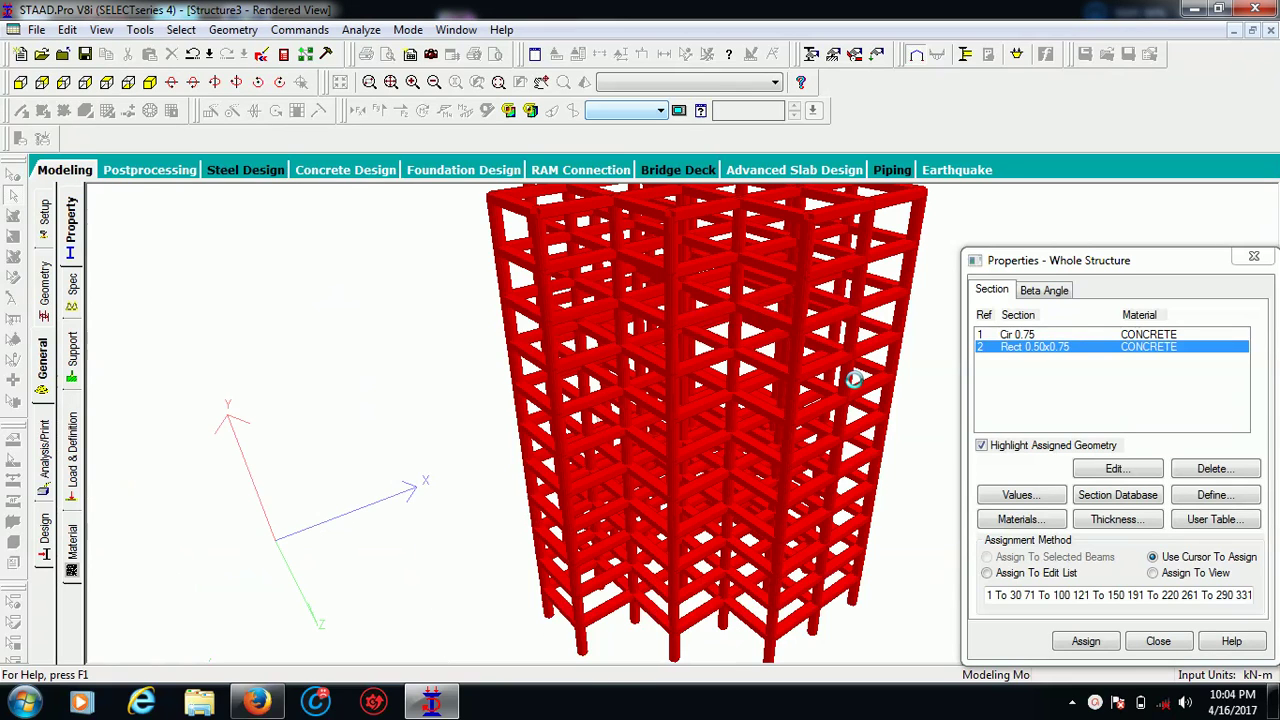
Step: Rotate the rendered frame and take a picture of it
left_click_drag(810, 432, 718, 466)
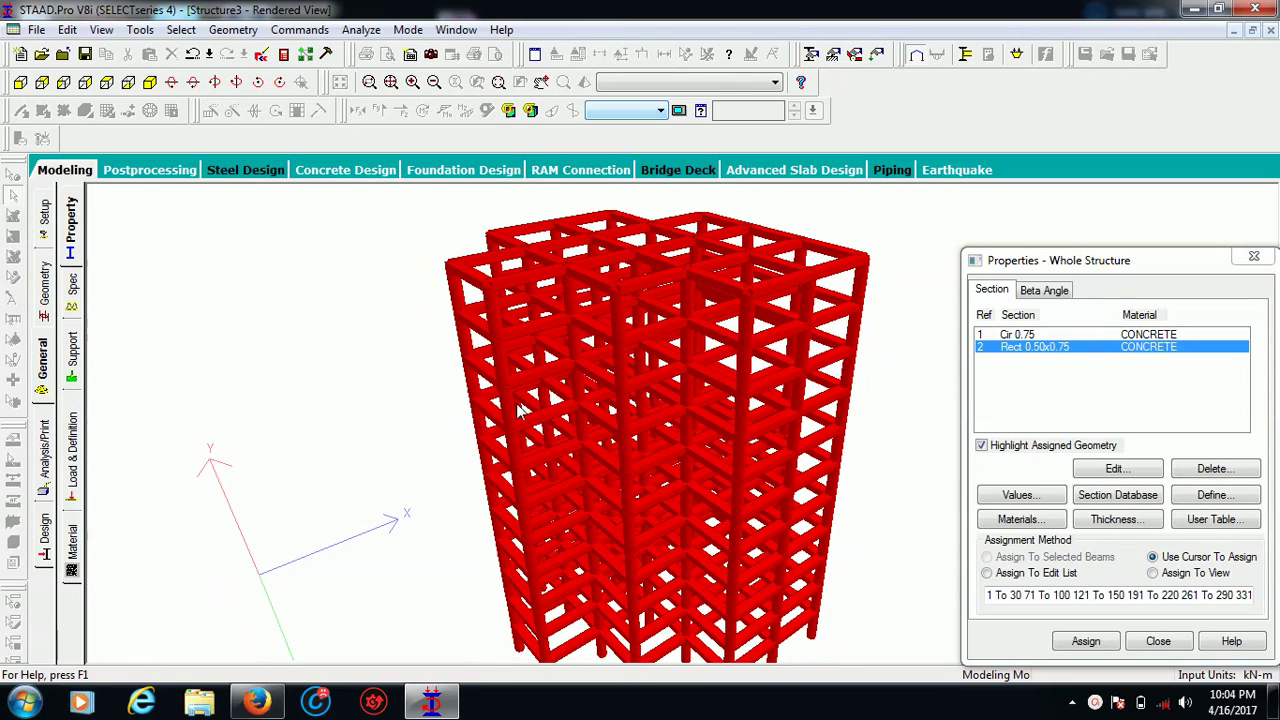
left_click_drag(518, 410, 714, 410)
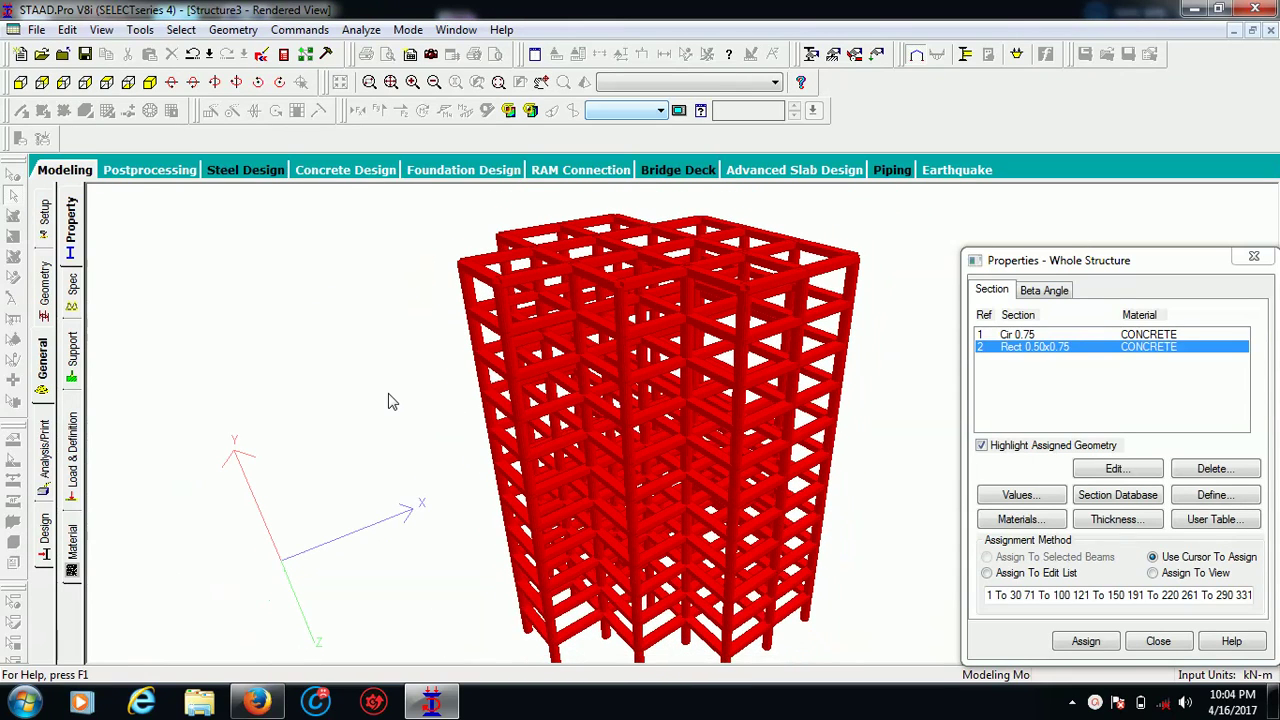
right_click(390, 398)
left_click(445, 381)
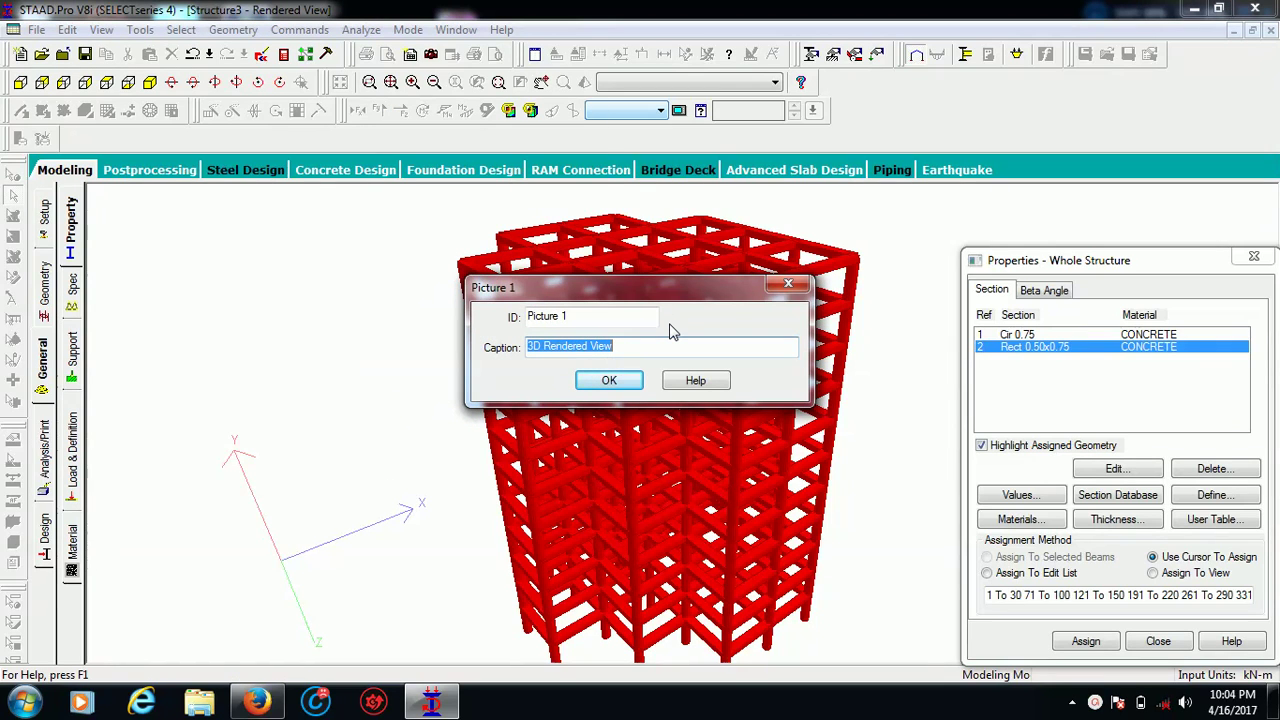
left_click(788, 284)
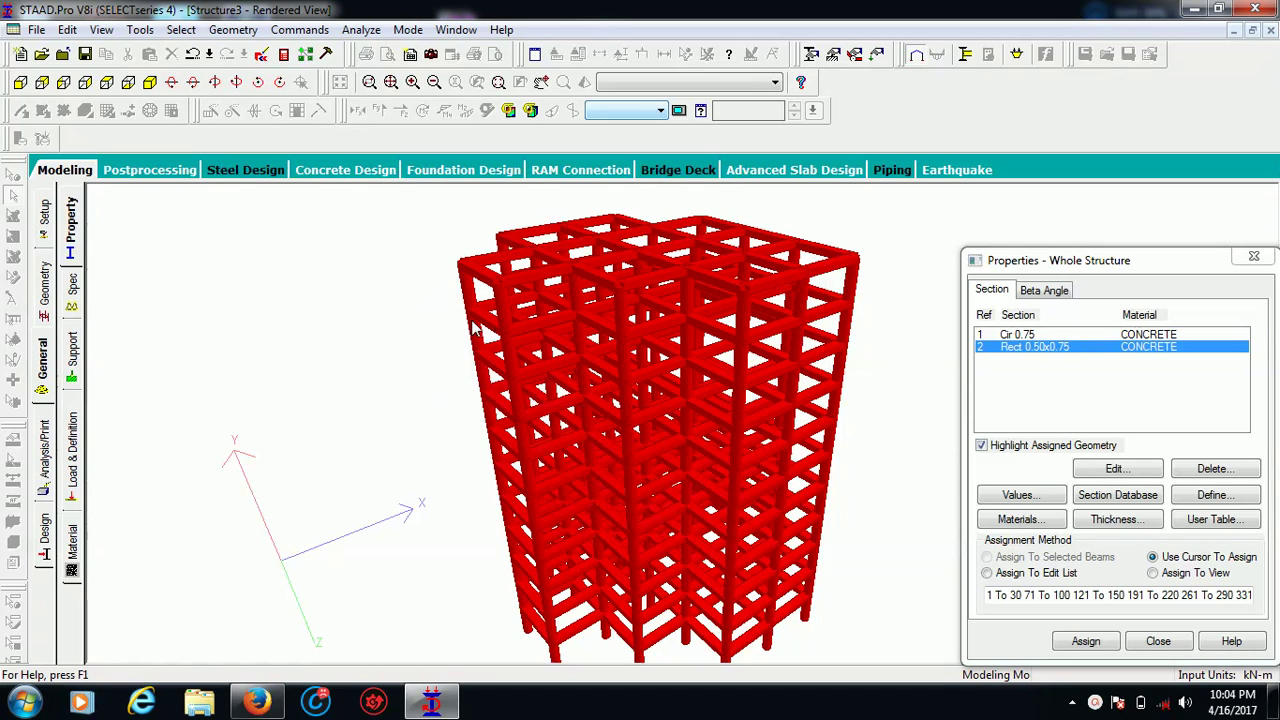
Step: Change the beam entity colour back to light grey
right_click(433, 321)
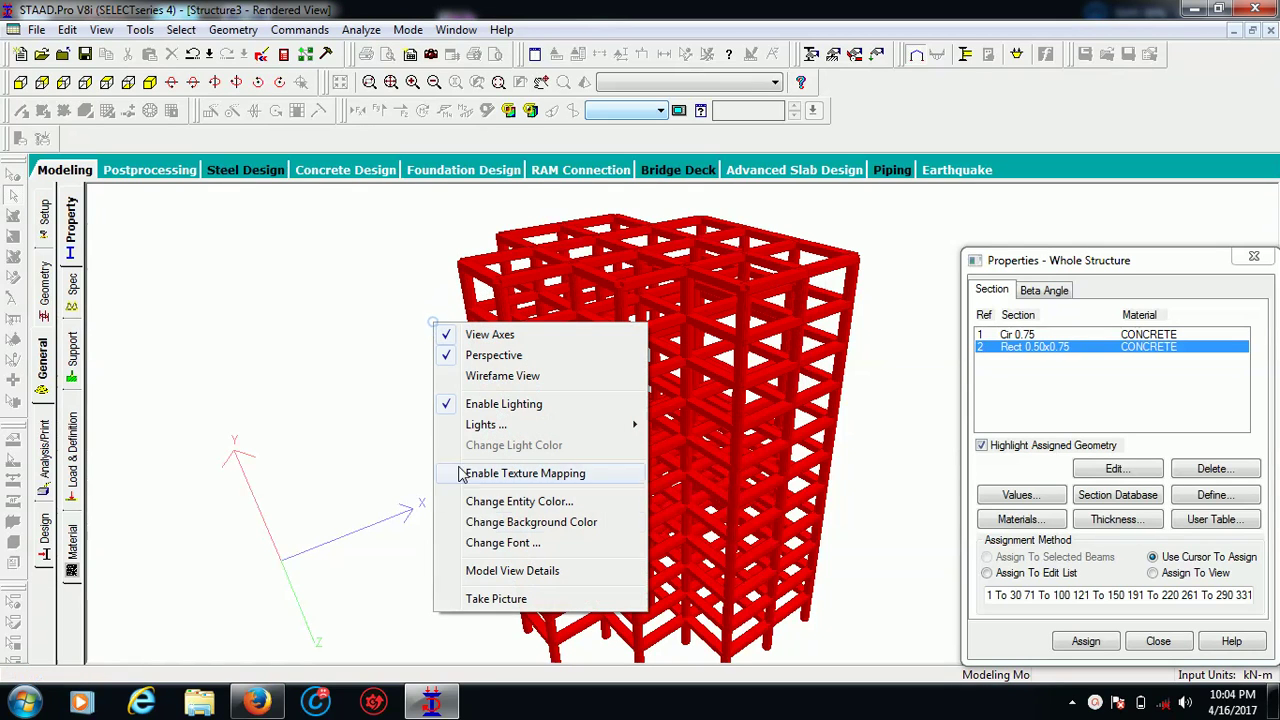
left_click(515, 502)
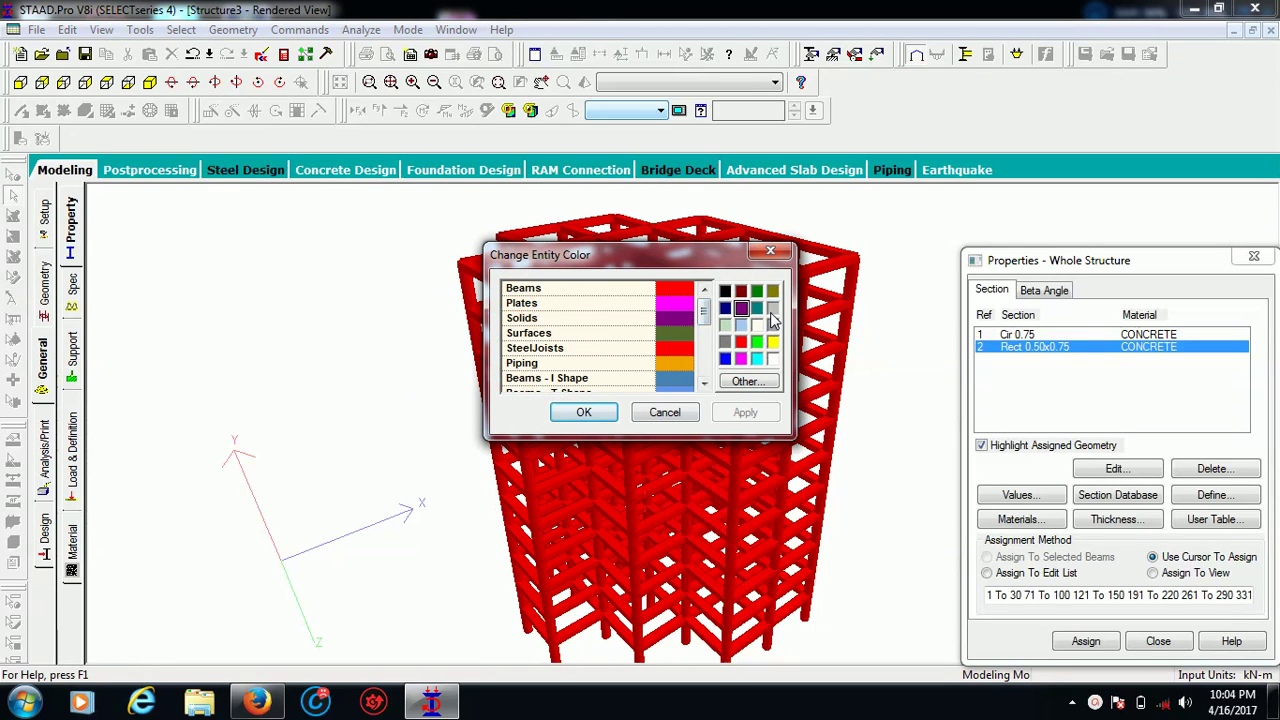
left_click(548, 290)
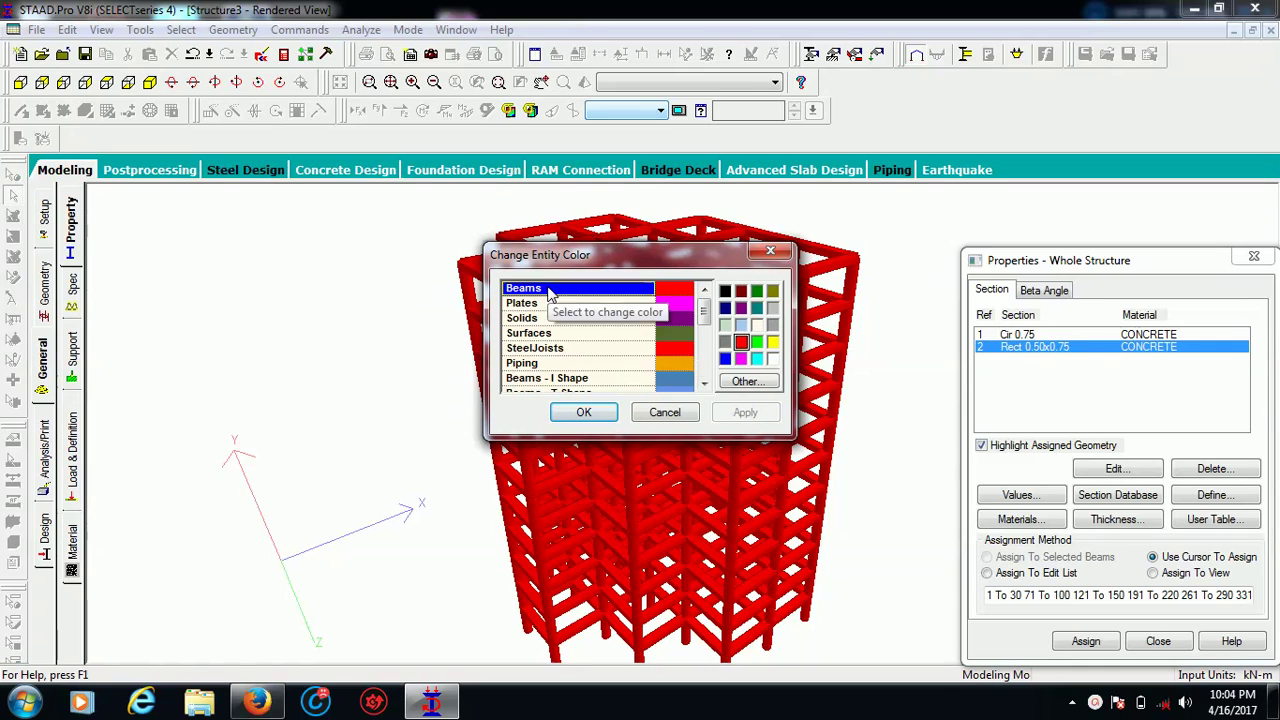
left_click(772, 308)
left_click(590, 413)
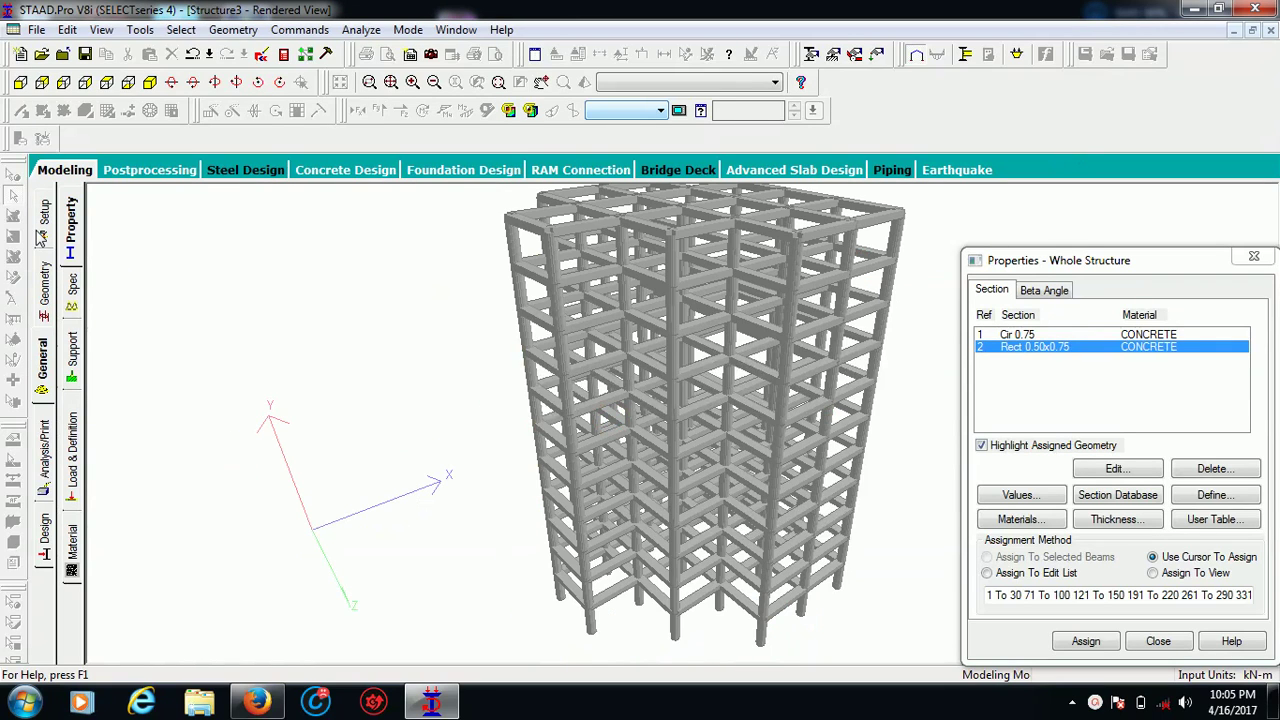
Step: Close the Rendered View to return to the Structure3 whole-structure window
left_click(42, 365)
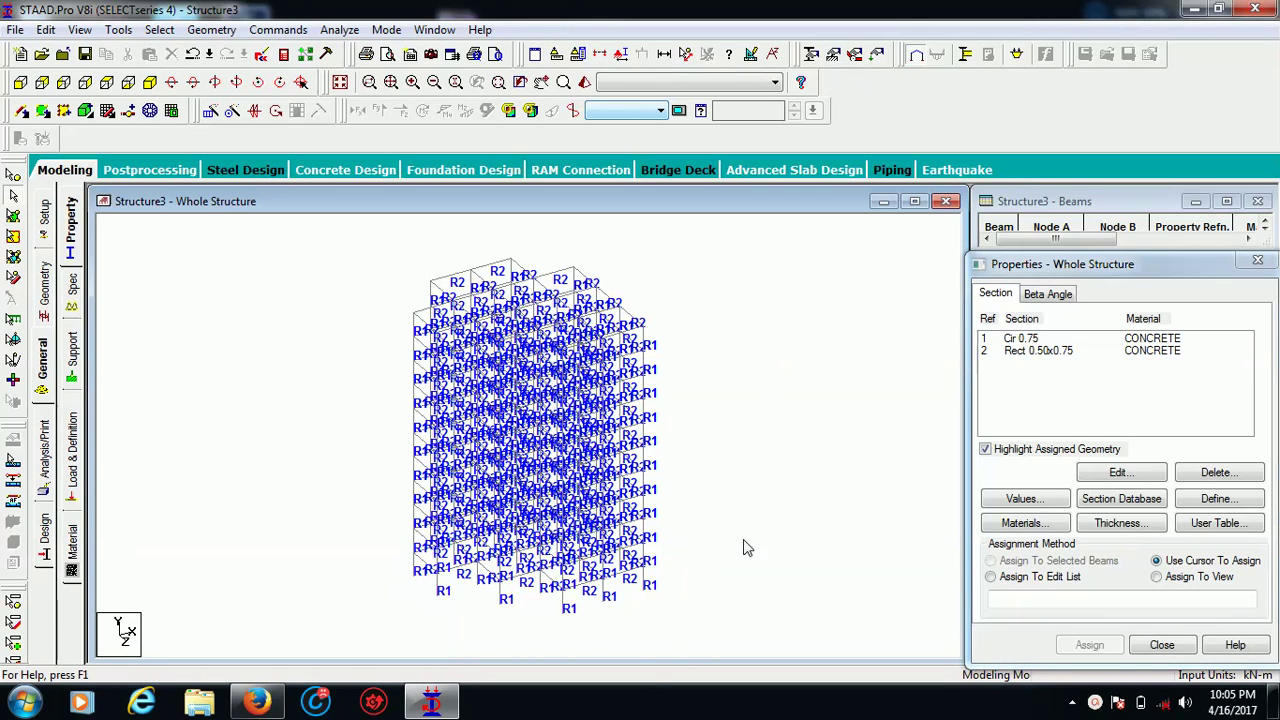
Step: Select all beams parallel to X and to Z
left_click(159, 30)
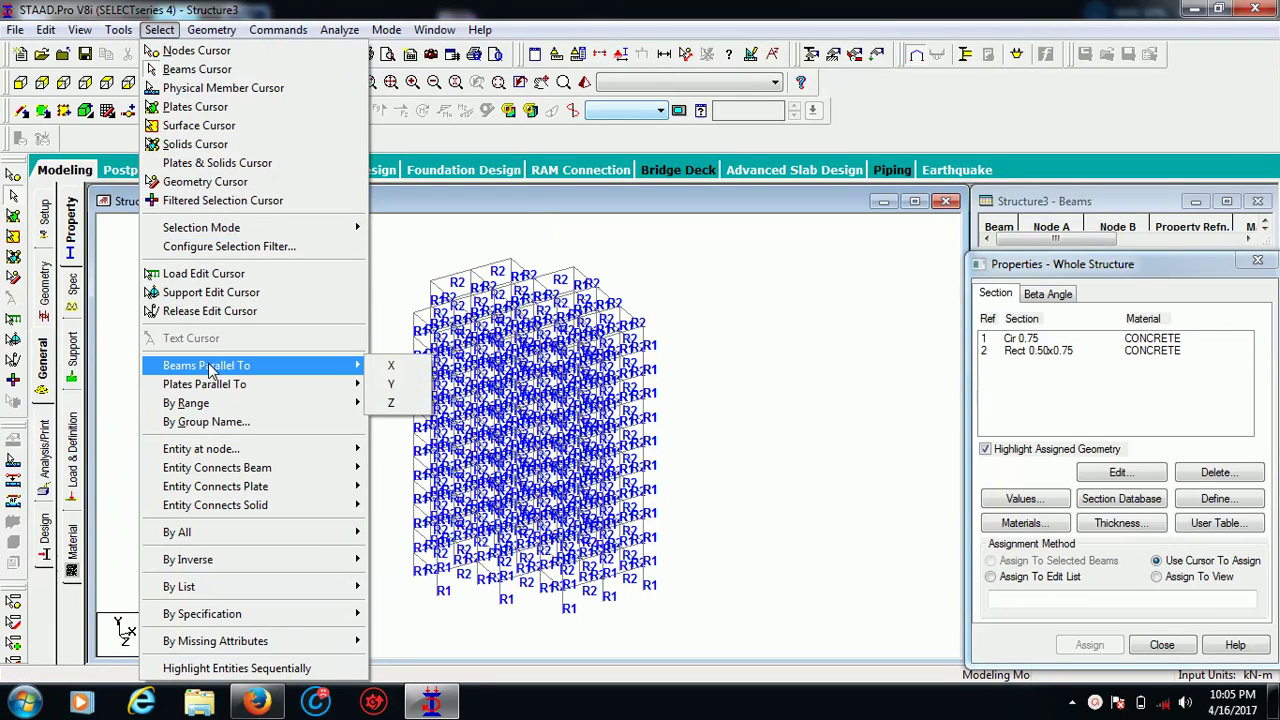
mouse_move(210, 387)
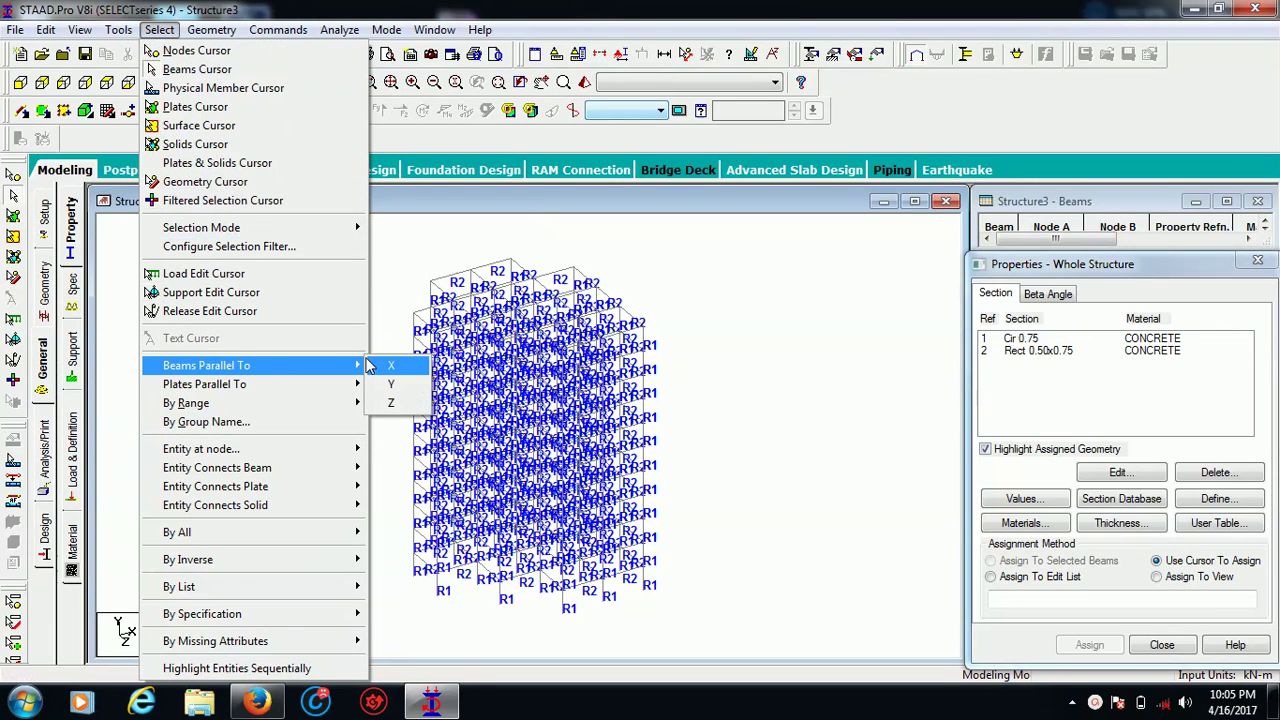
left_click(393, 370)
left_click(159, 30)
mouse_move(298, 368)
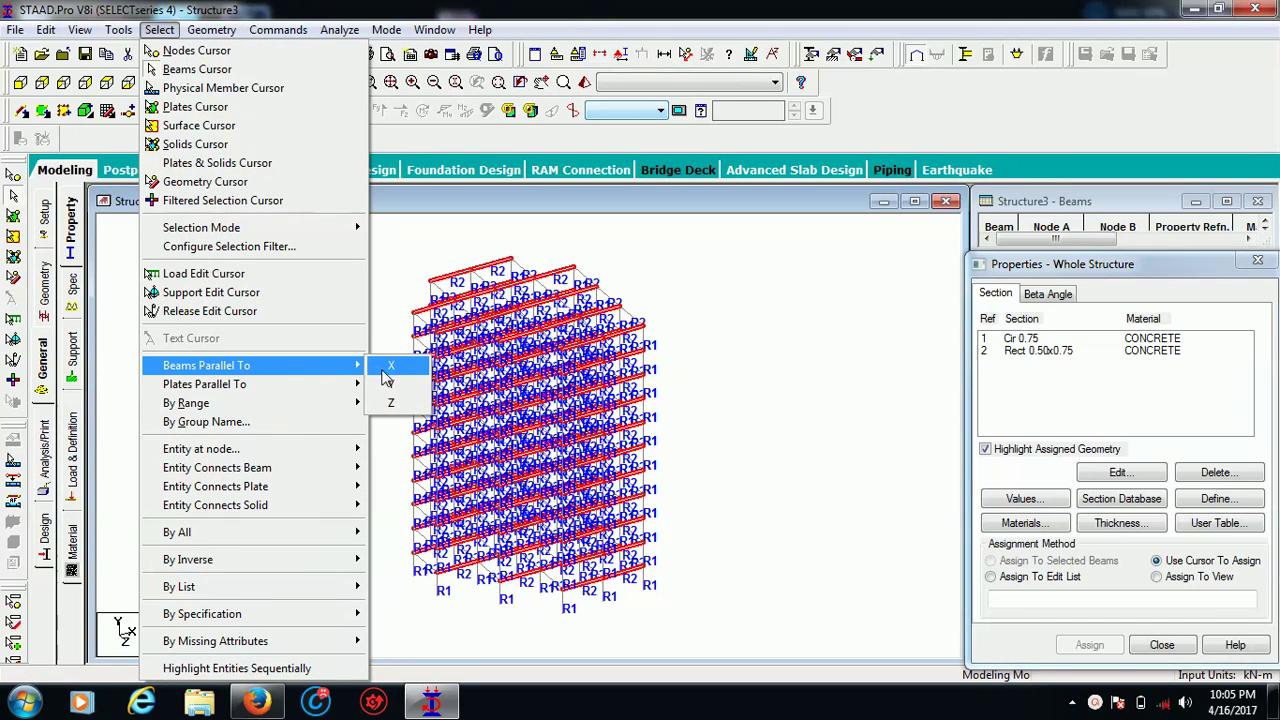
left_click(393, 405)
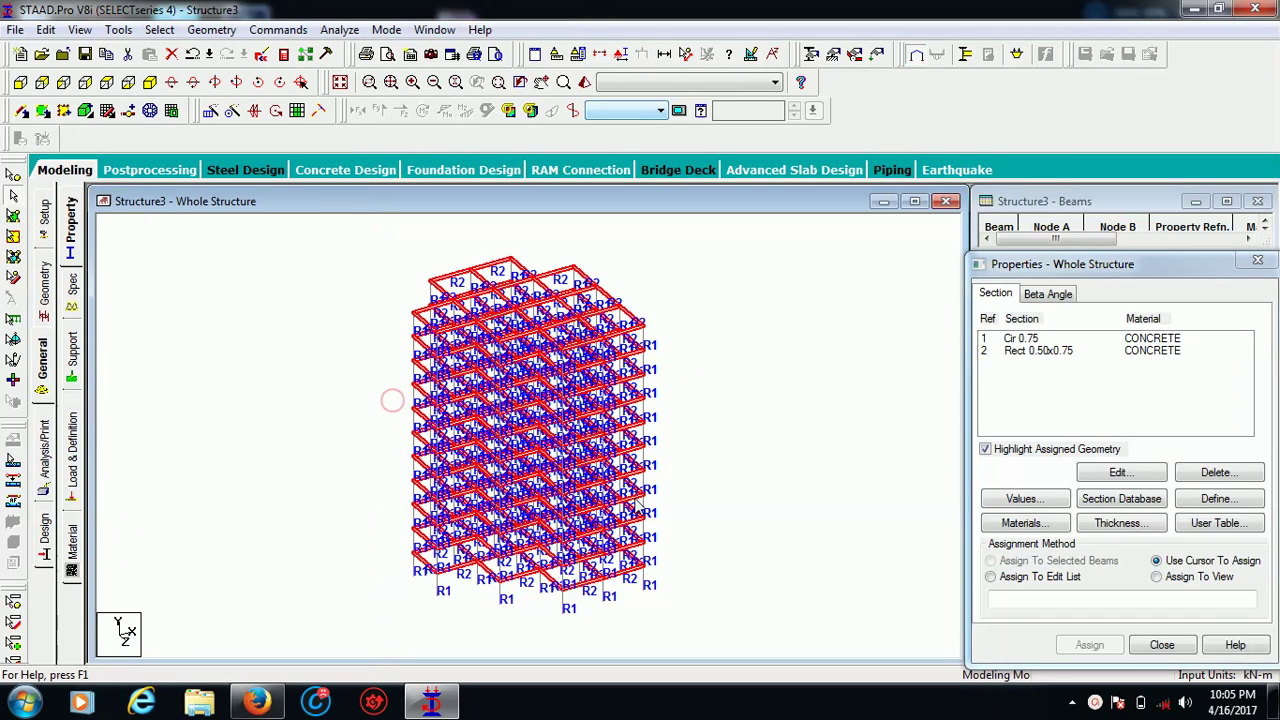
Step: Fill the floor grids with plates, acknowledging 121 new plates and declining auto-save
left_click(297, 111)
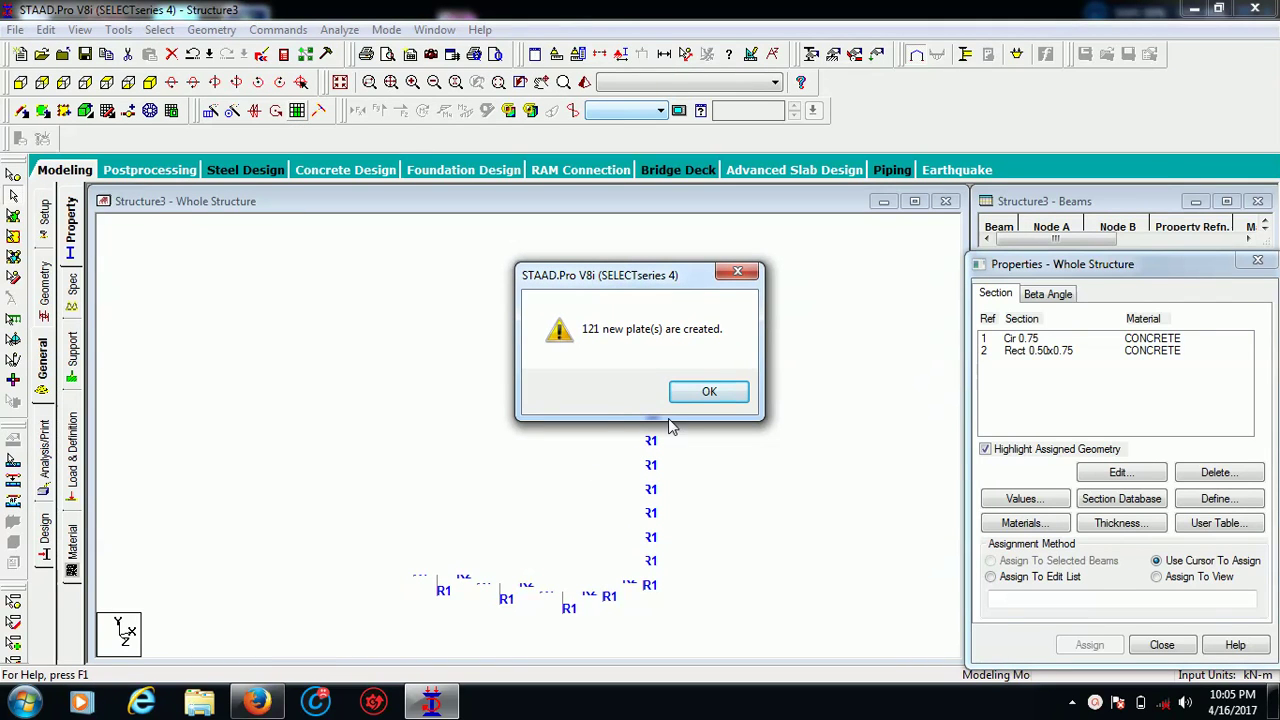
left_click(704, 395)
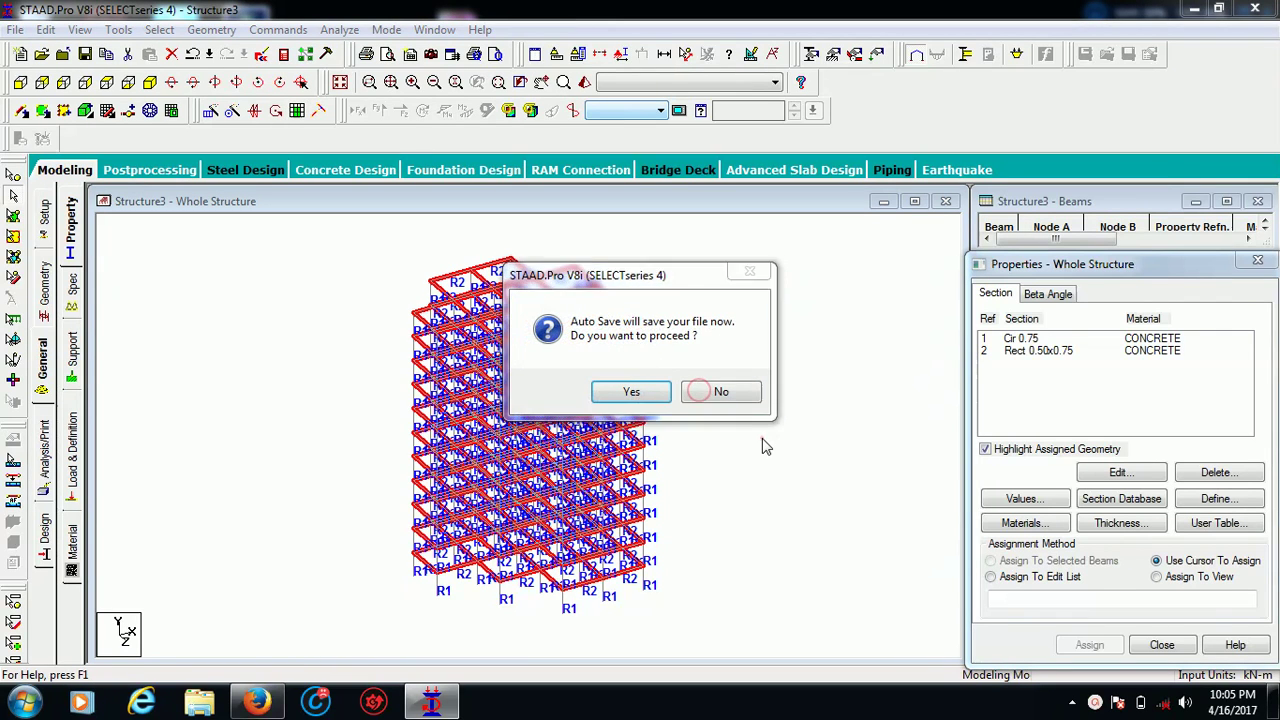
left_click(721, 391)
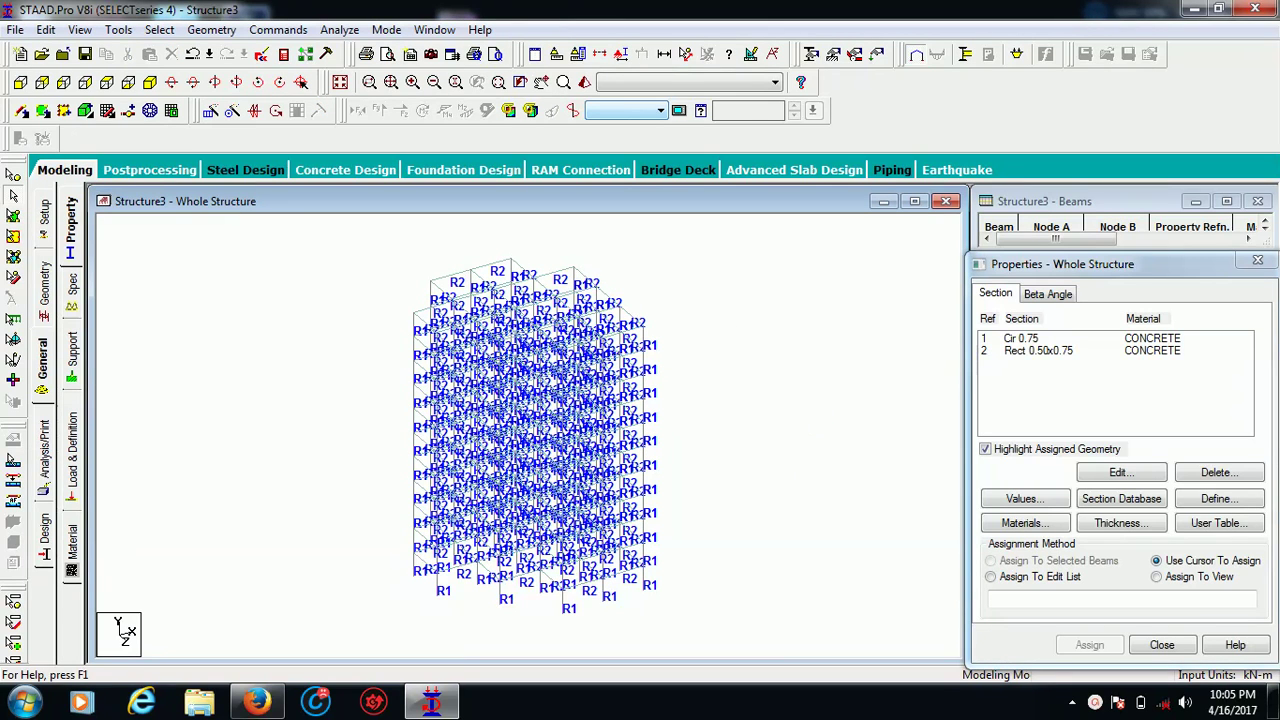
Step: Create a plate thickness property of 0.175 m
left_click(1136, 530)
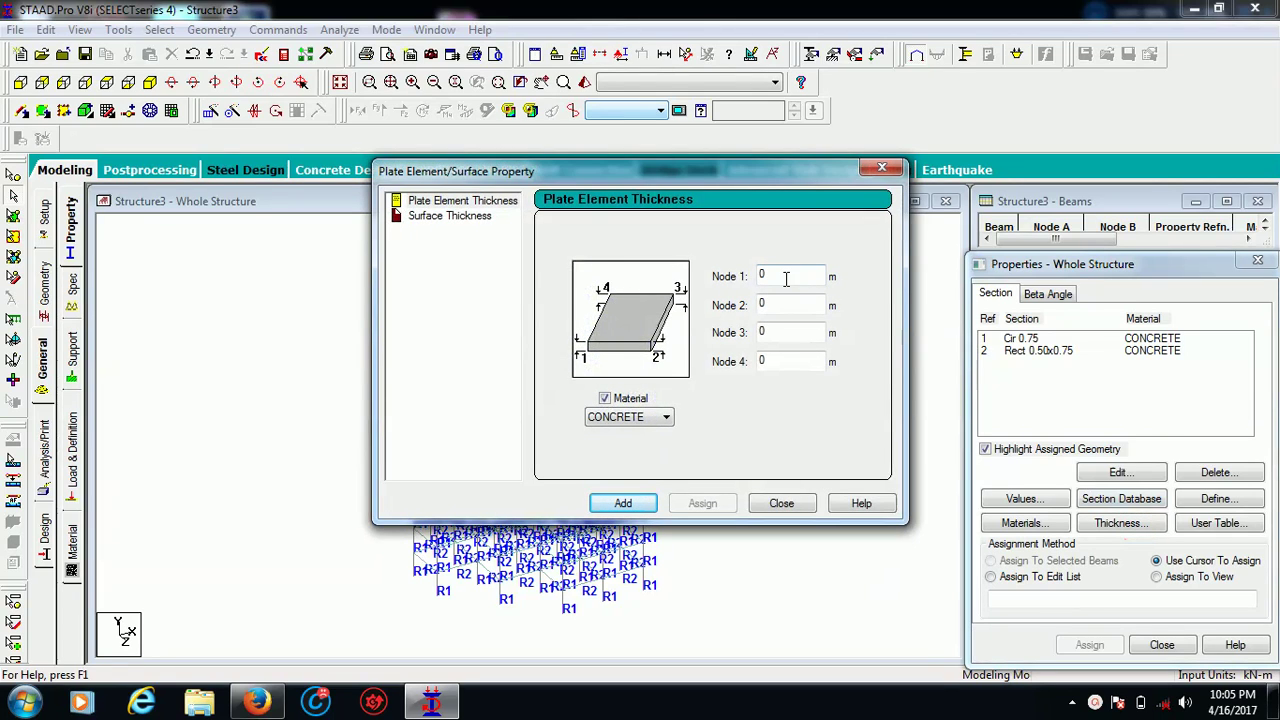
type(".175")
left_click(615, 503)
left_click(781, 503)
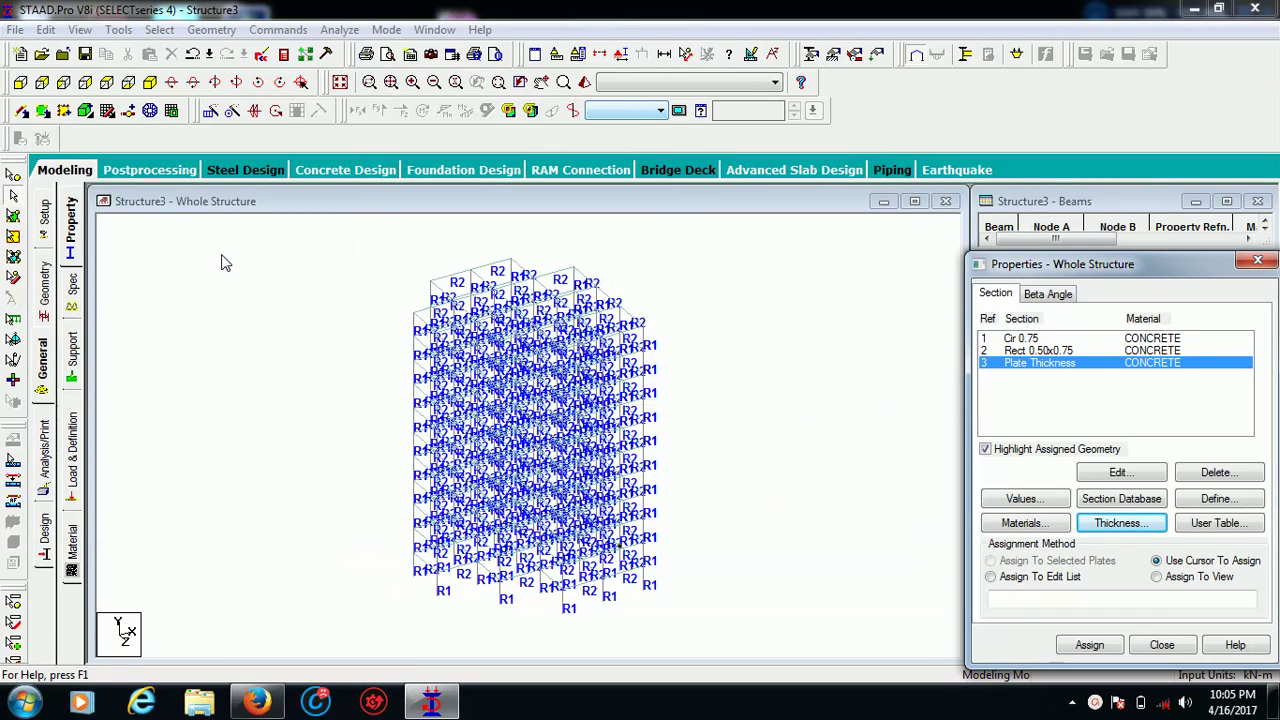
Step: Assign the 0.175 m thickness to all plates and view the slabs rendered in 3D
left_click(12, 218)
scroll(394, 428, "down", 2)
left_click_drag(676, 600, 706, 626)
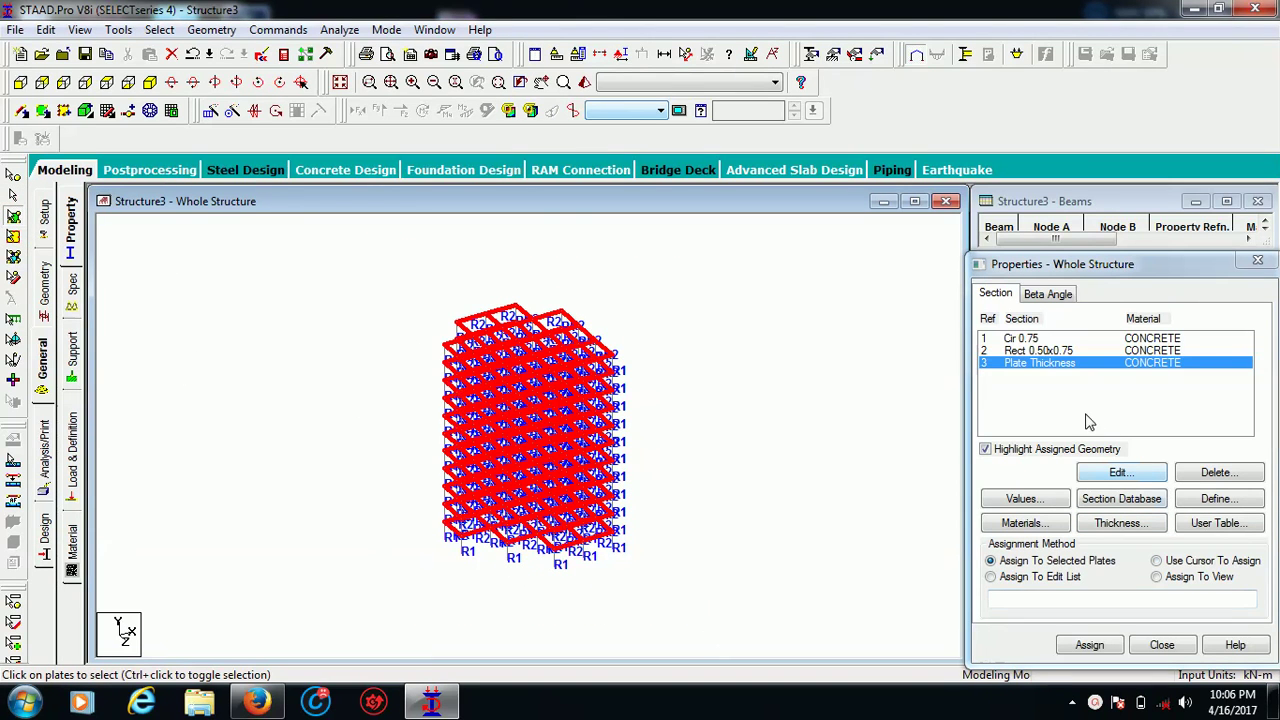
left_click(1089, 645)
left_click(1155, 518)
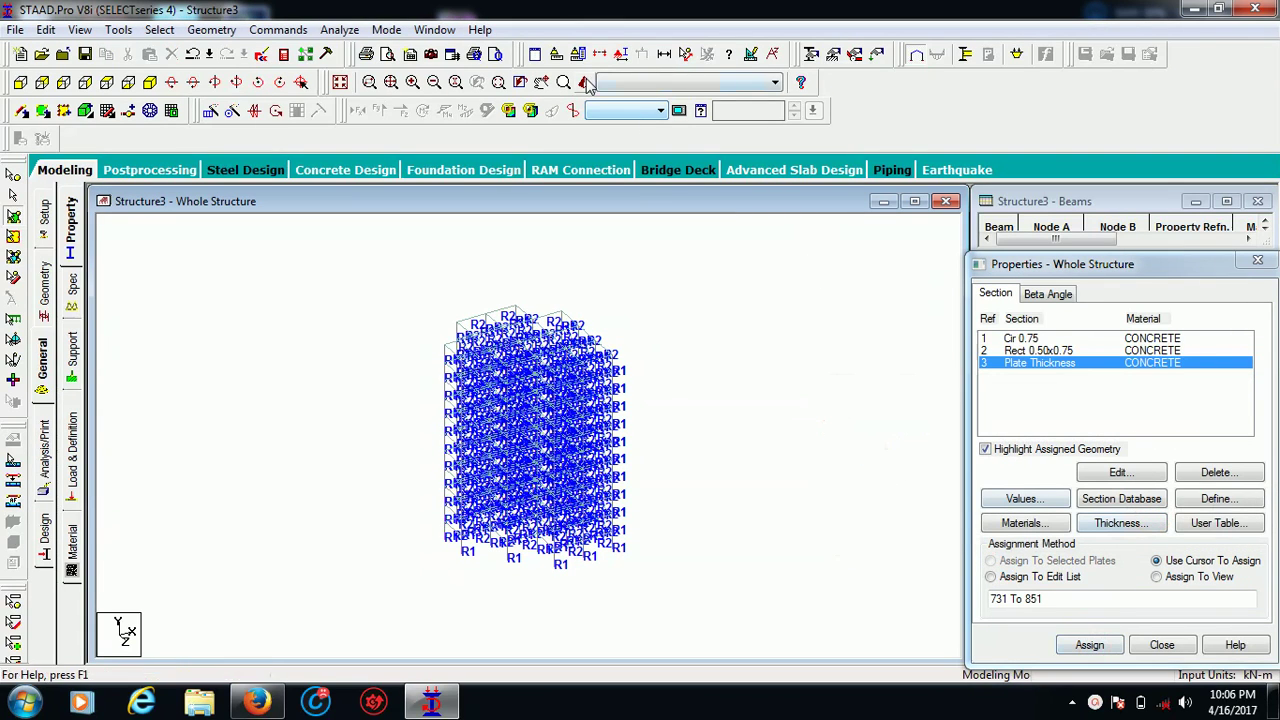
left_click(584, 82)
left_click_drag(797, 400, 821, 357)
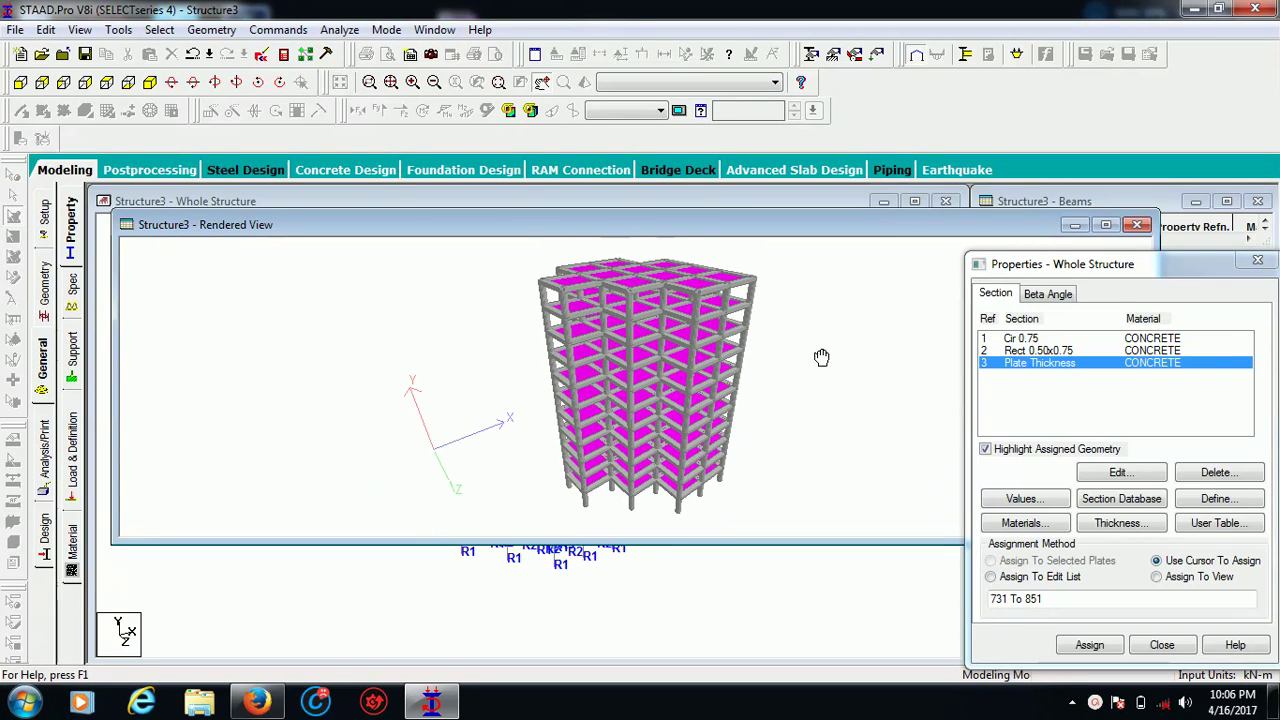
Step: Recolour the plates light grey in the rendered view
right_click(509, 352)
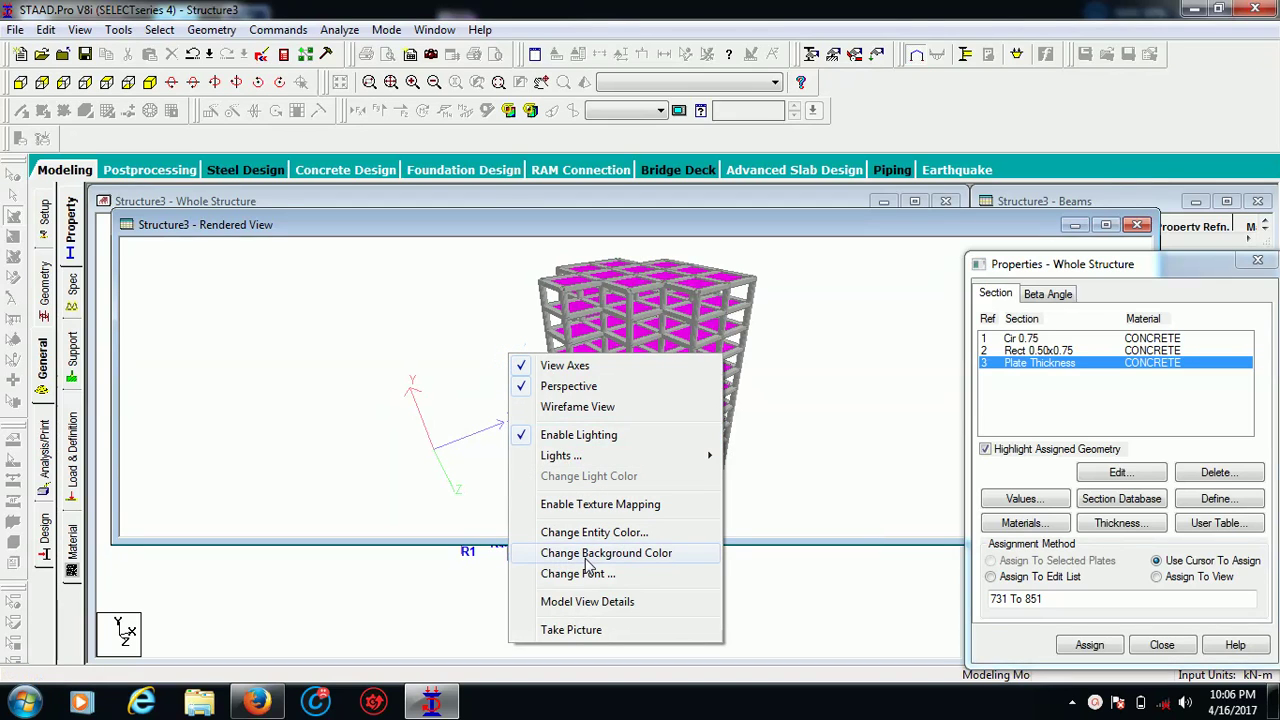
left_click(596, 532)
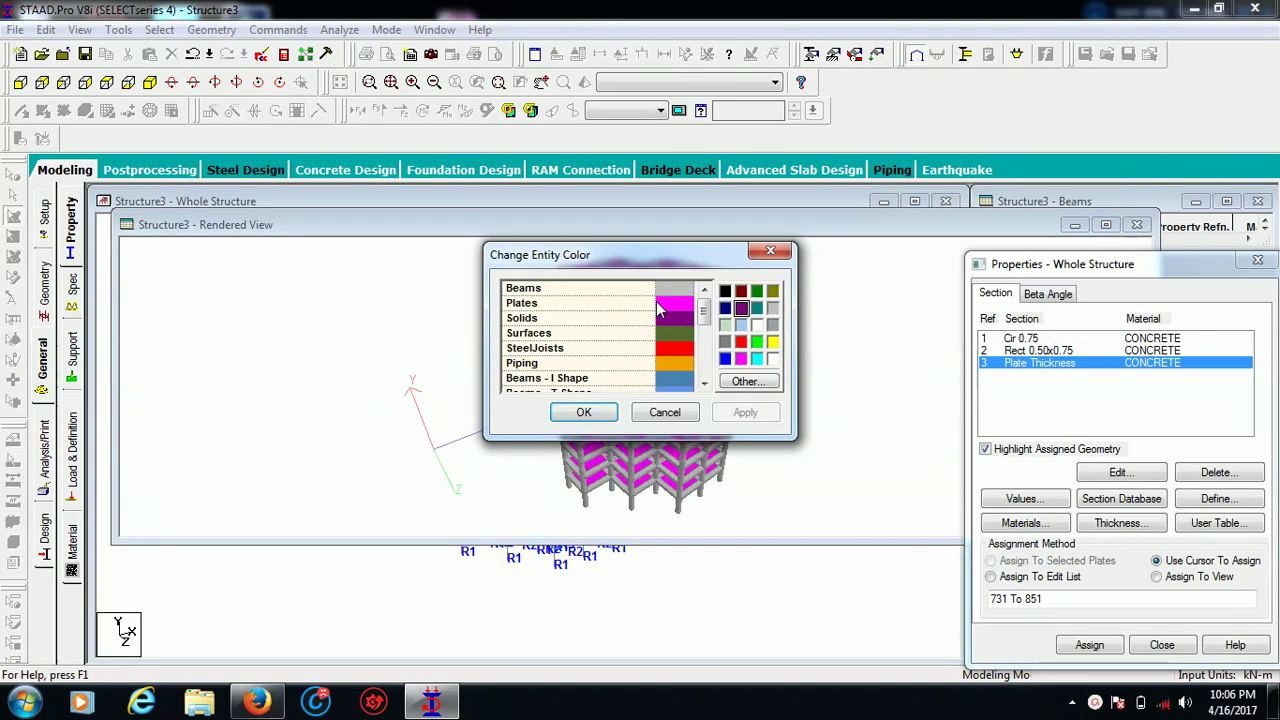
left_click(640, 304)
left_click(772, 325)
left_click(584, 412)
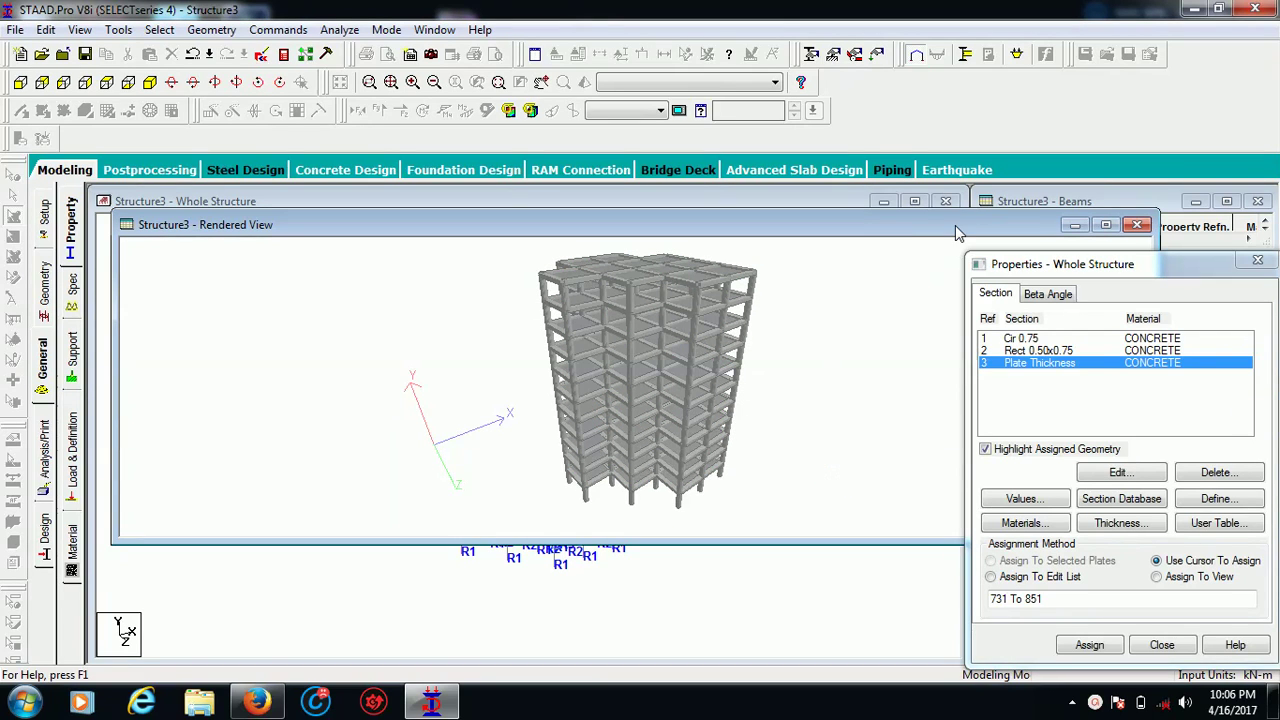
Step: Show the rendered building from the front, then close the rendered view
left_click(19, 83)
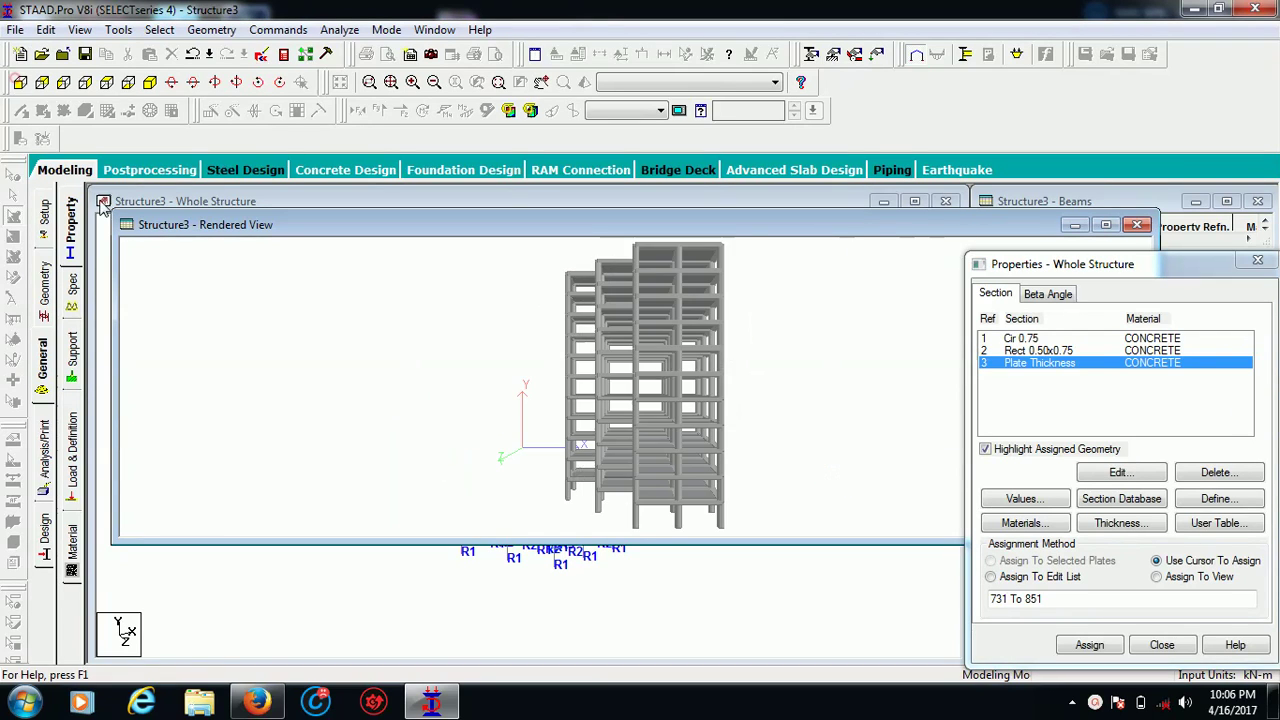
left_click(884, 356)
left_click(1137, 225)
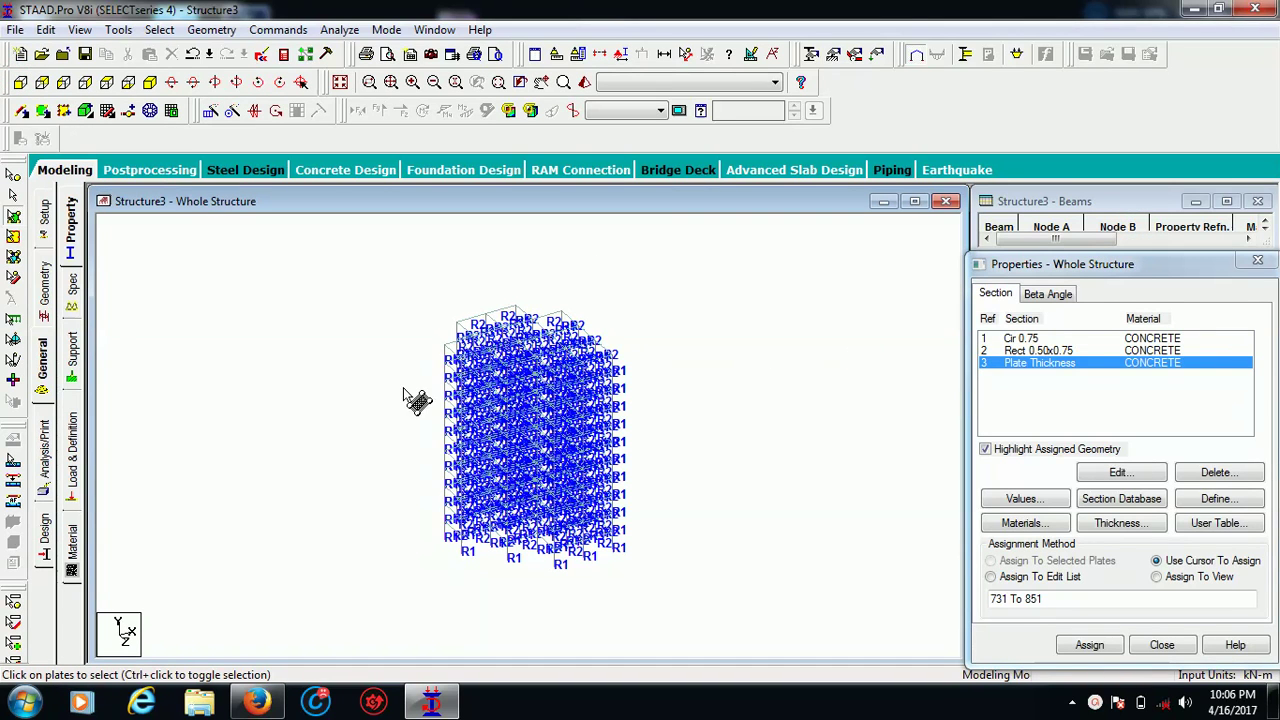
Step: Create a new fixed support definition
left_click(75, 345)
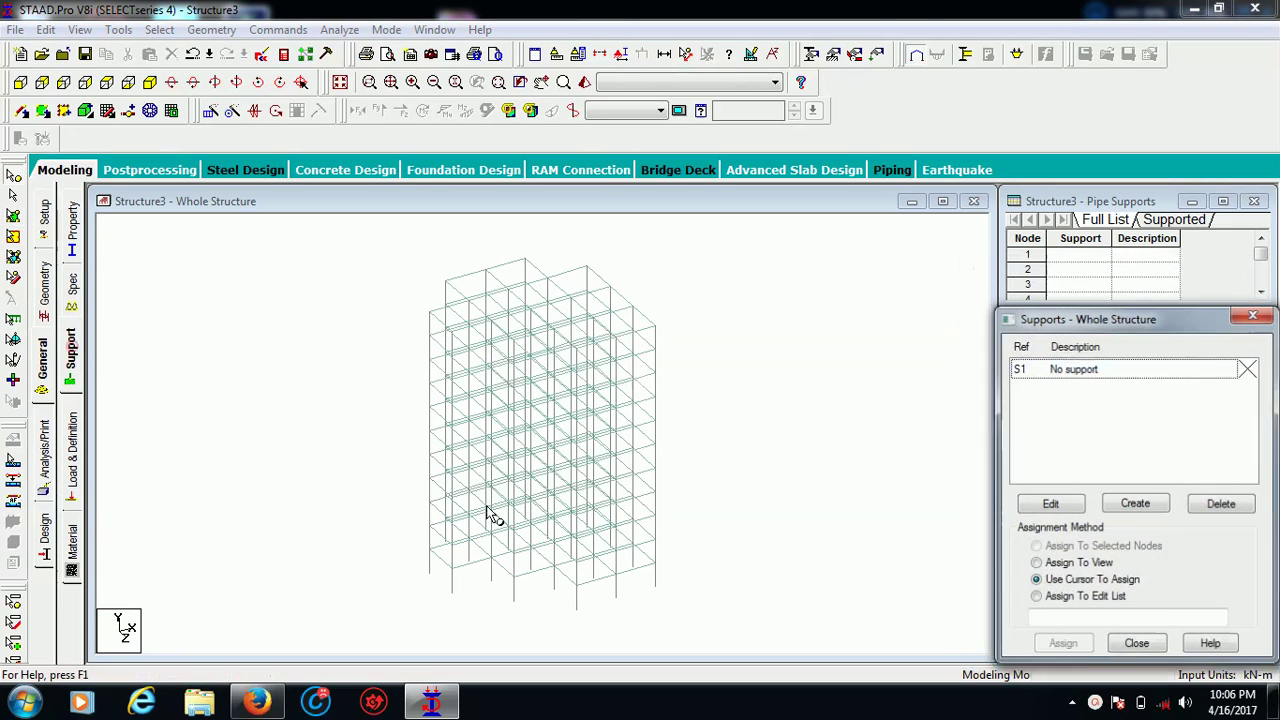
left_click(1134, 505)
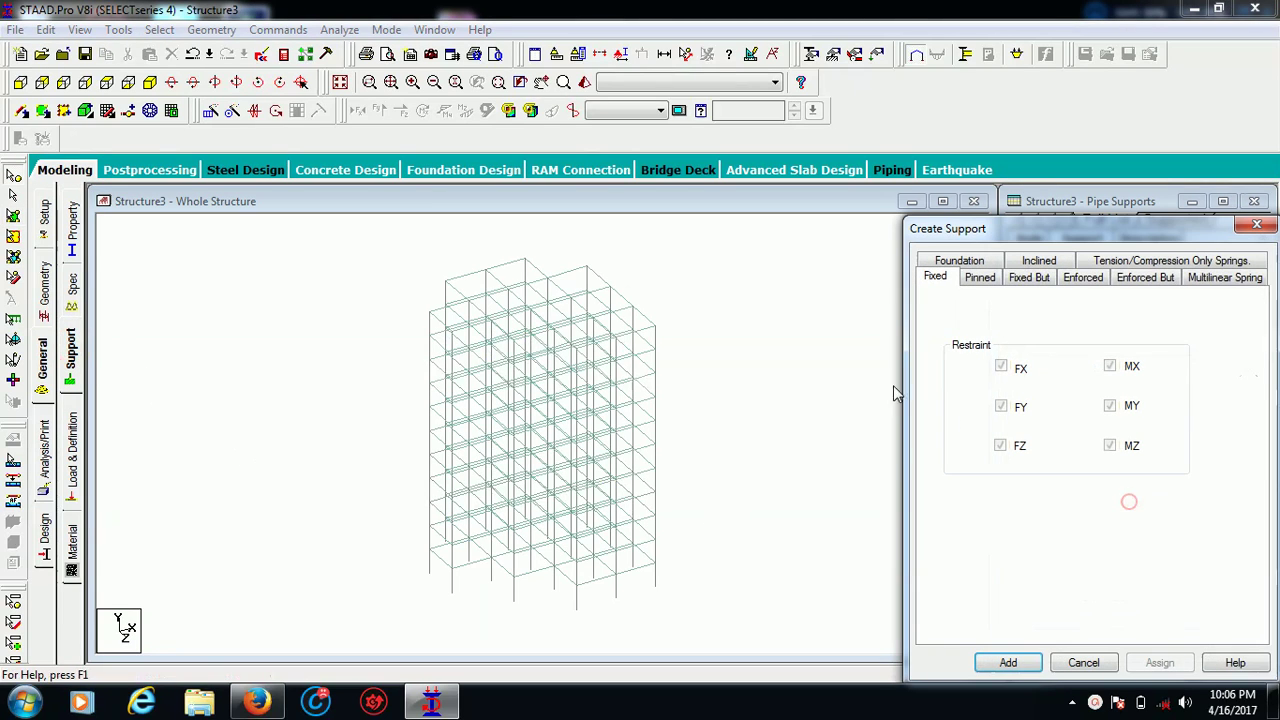
left_click(1008, 663)
Step: Assign fixed Support 2 to the base nodes 21 to 40
left_click(1074, 394)
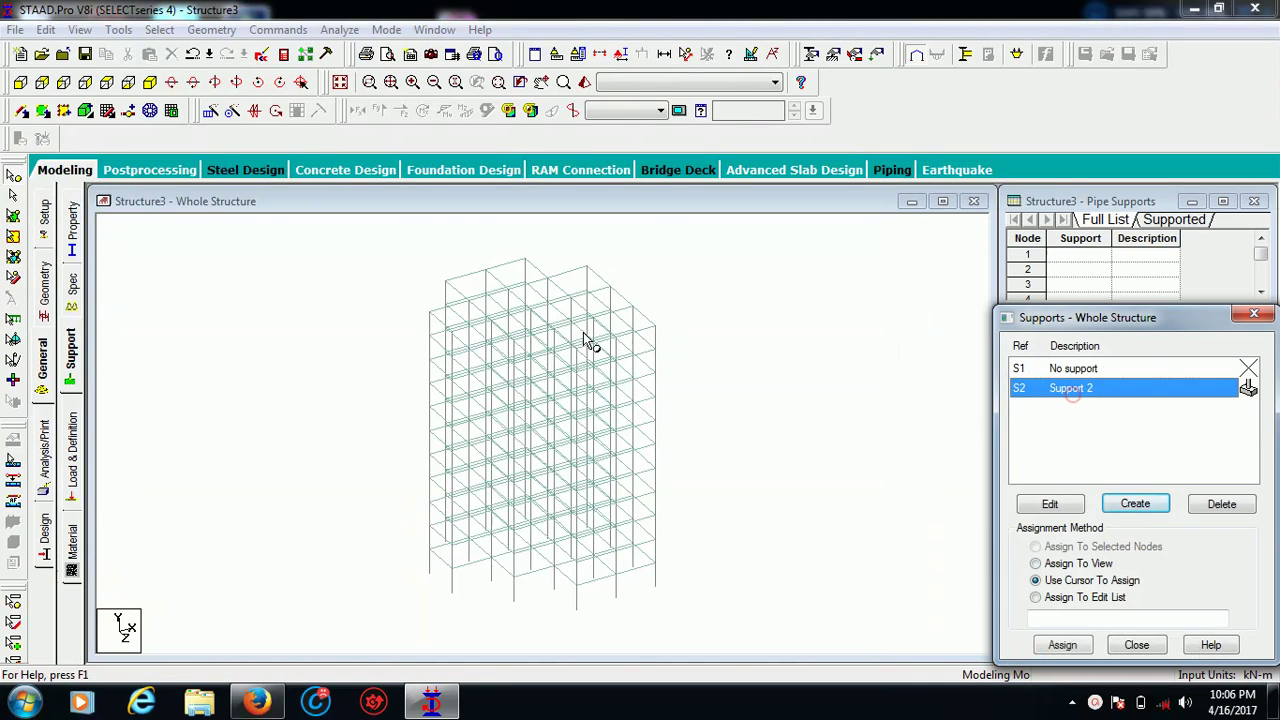
left_click(20, 82)
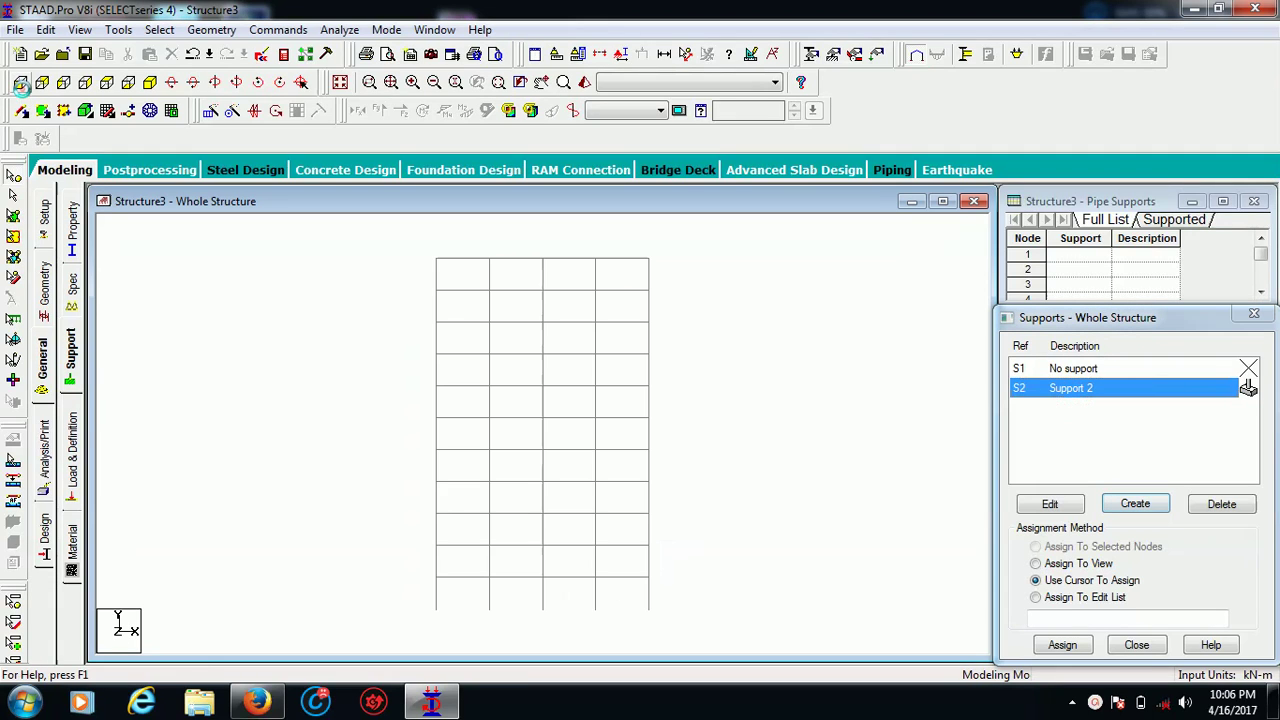
left_click_drag(391, 597, 683, 654)
left_click(150, 83)
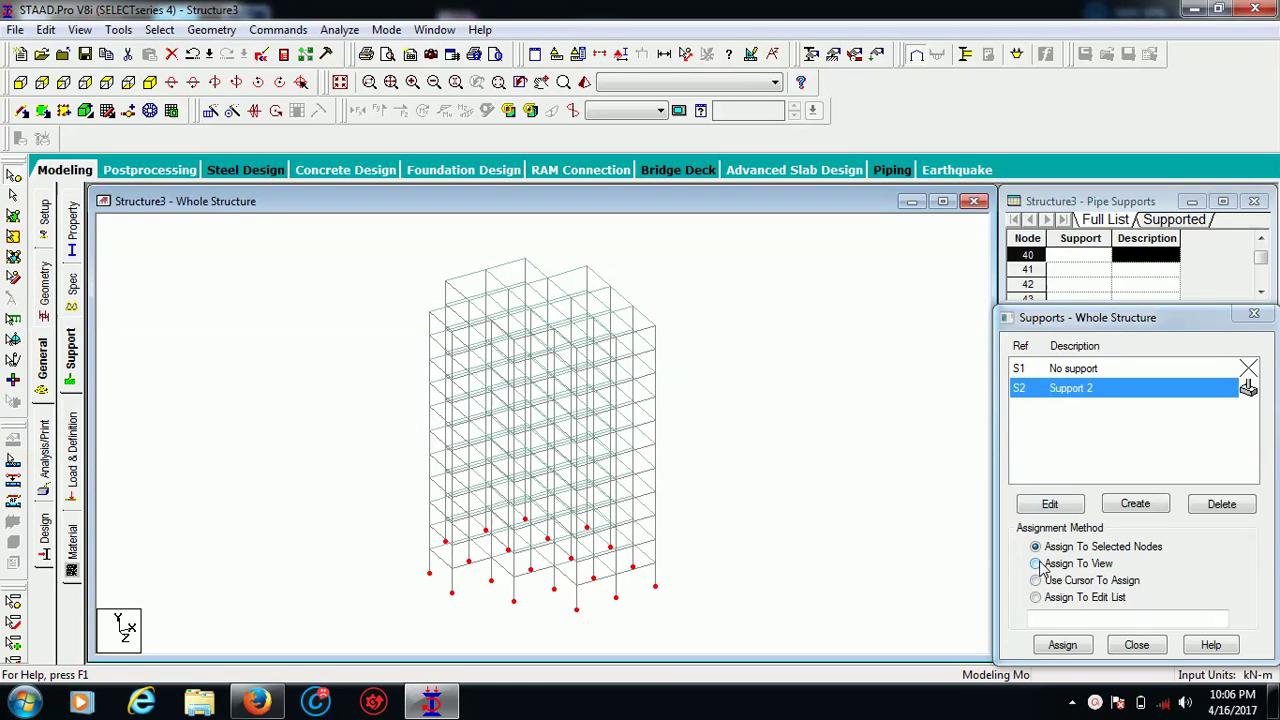
left_click(1062, 645)
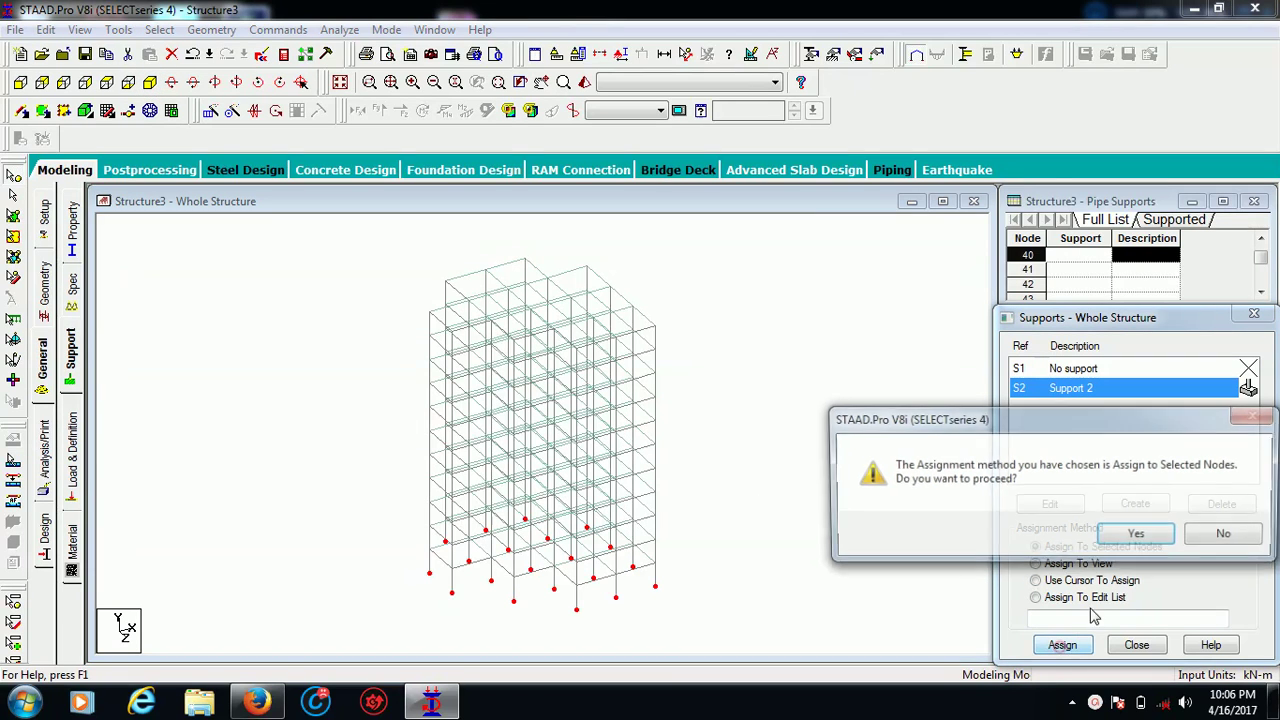
left_click(1120, 540)
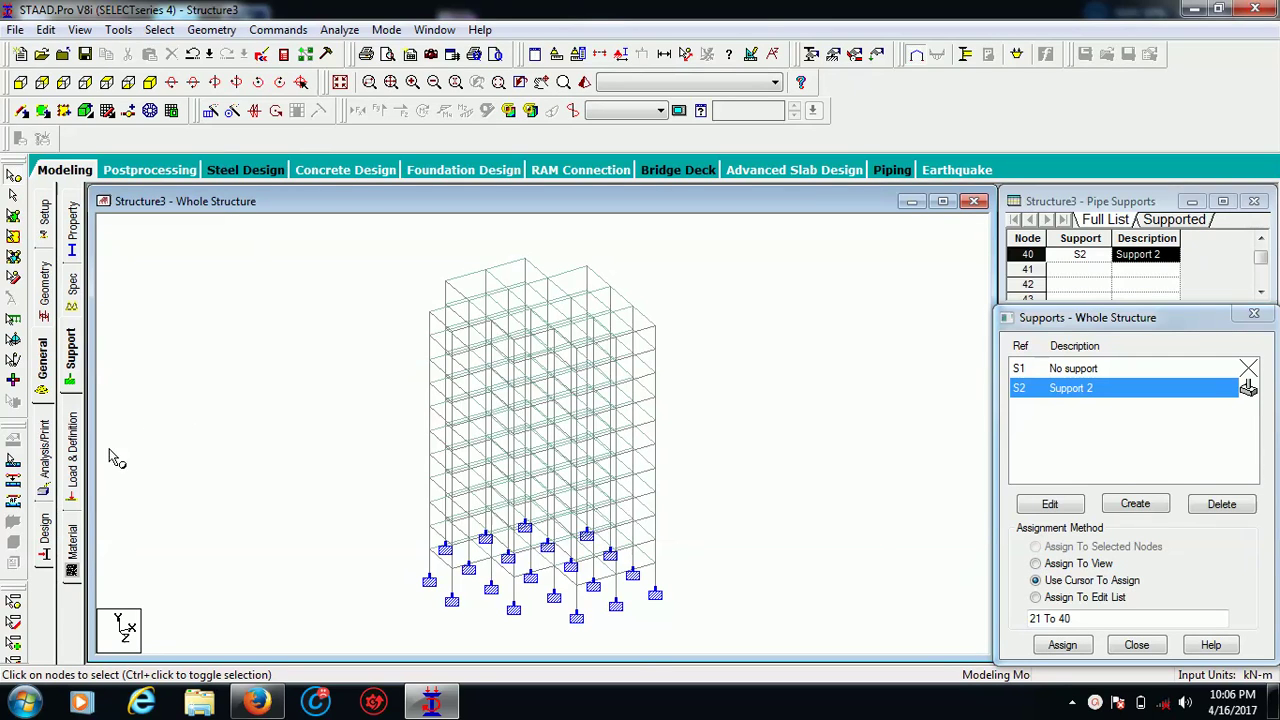
Step: Add primary load case 1 titled DL with loading type Dead
left_click(72, 455)
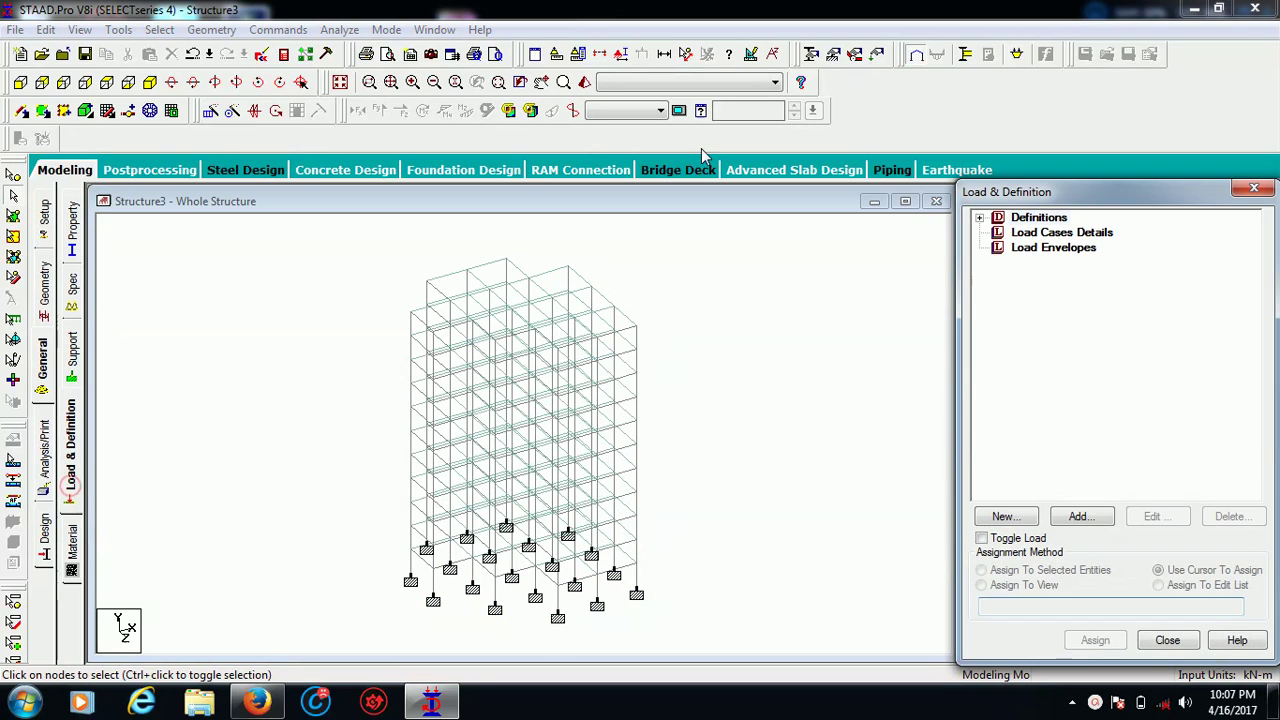
left_click(1032, 234)
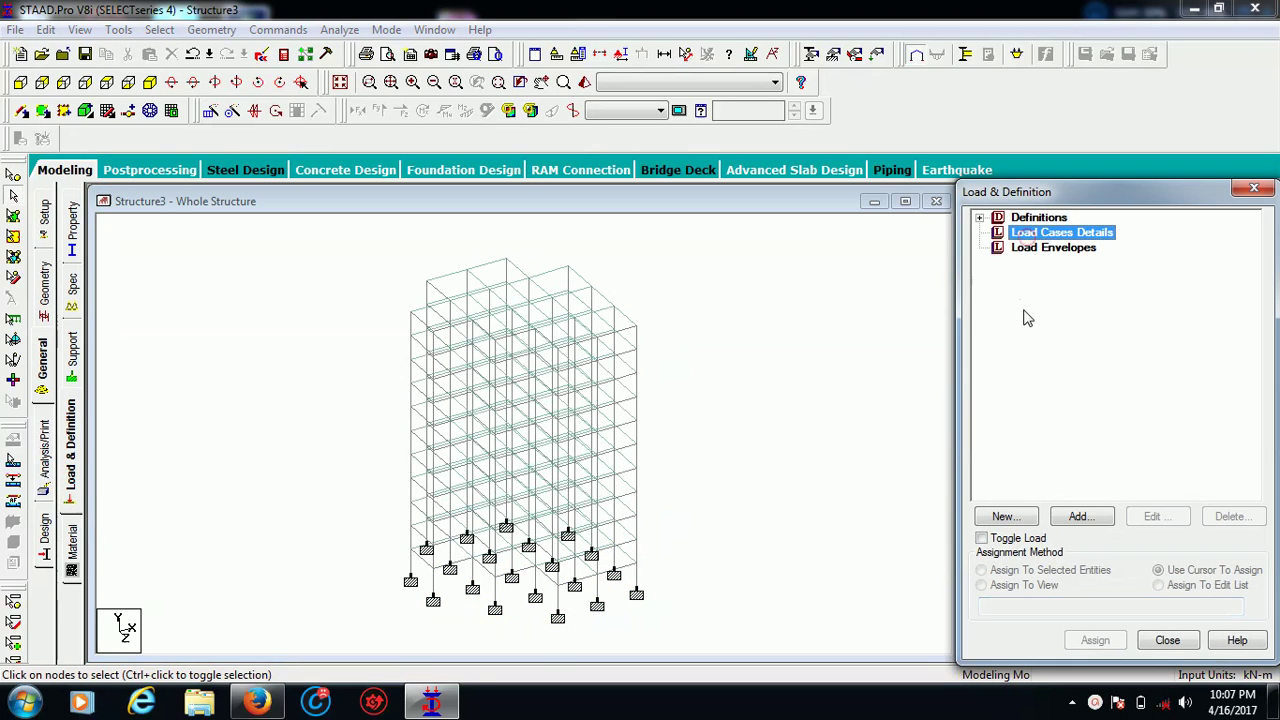
left_click(1077, 516)
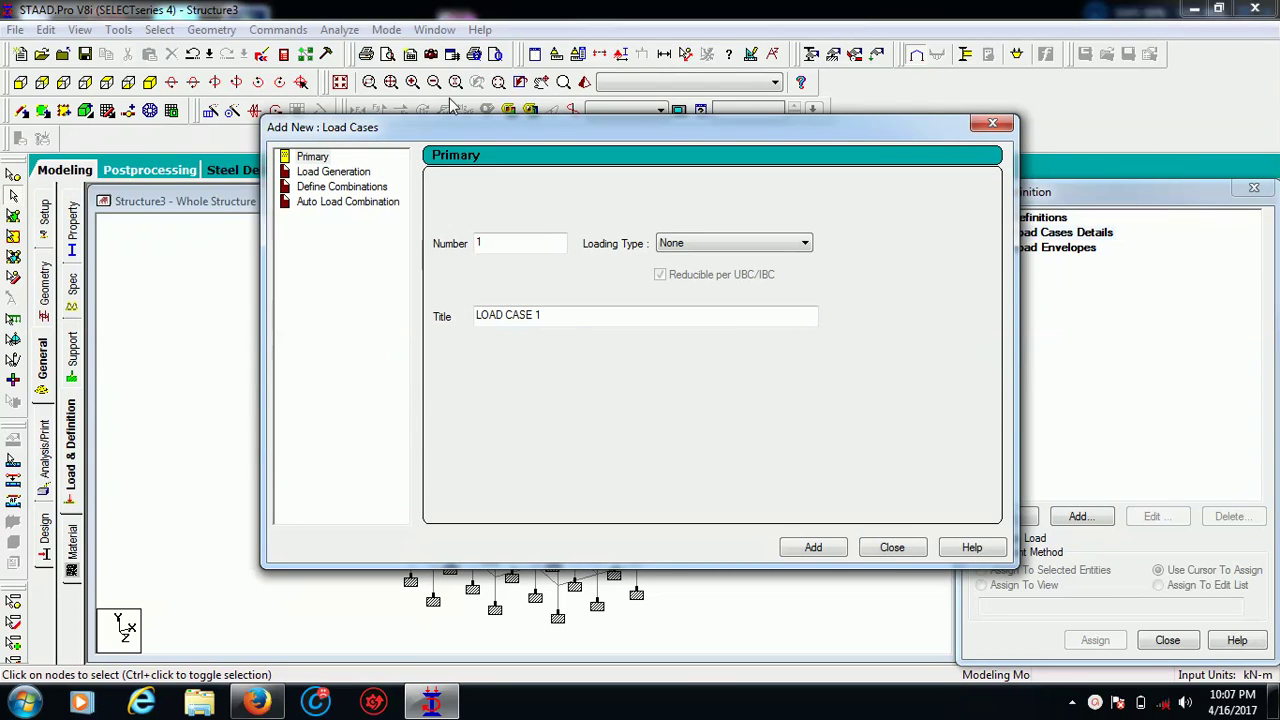
left_click_drag(660, 314, 369, 323)
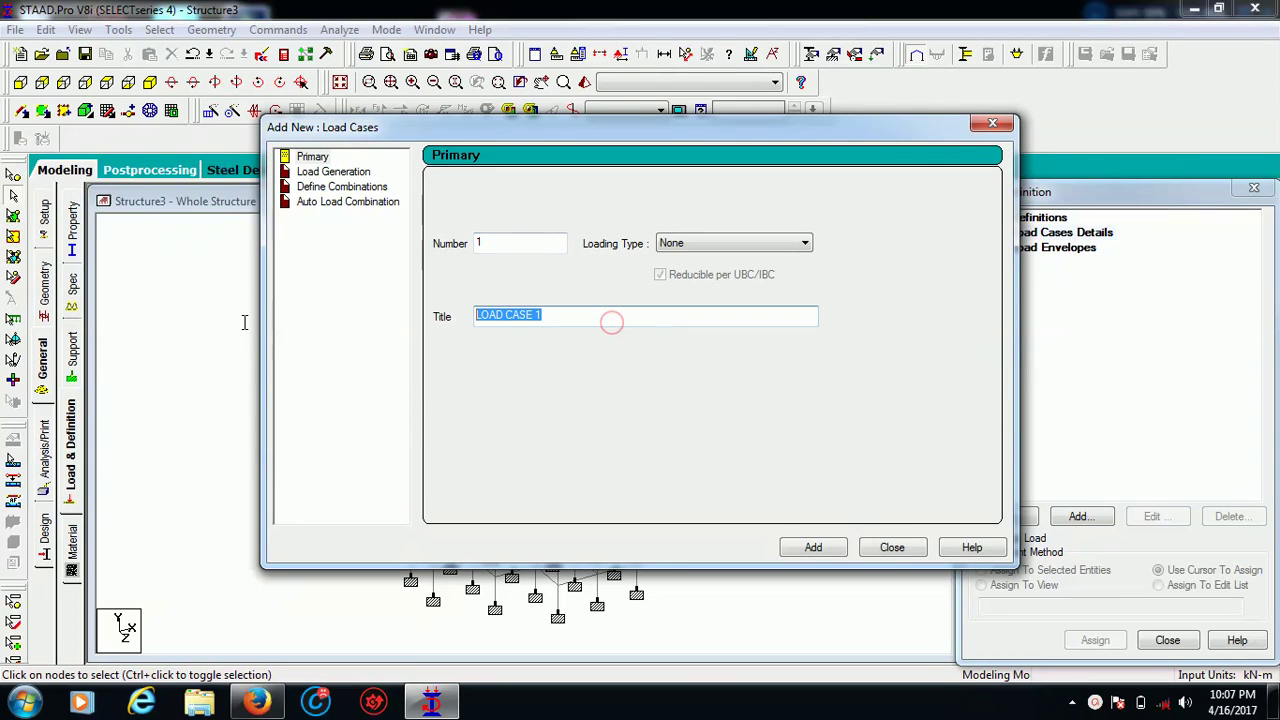
type("DL")
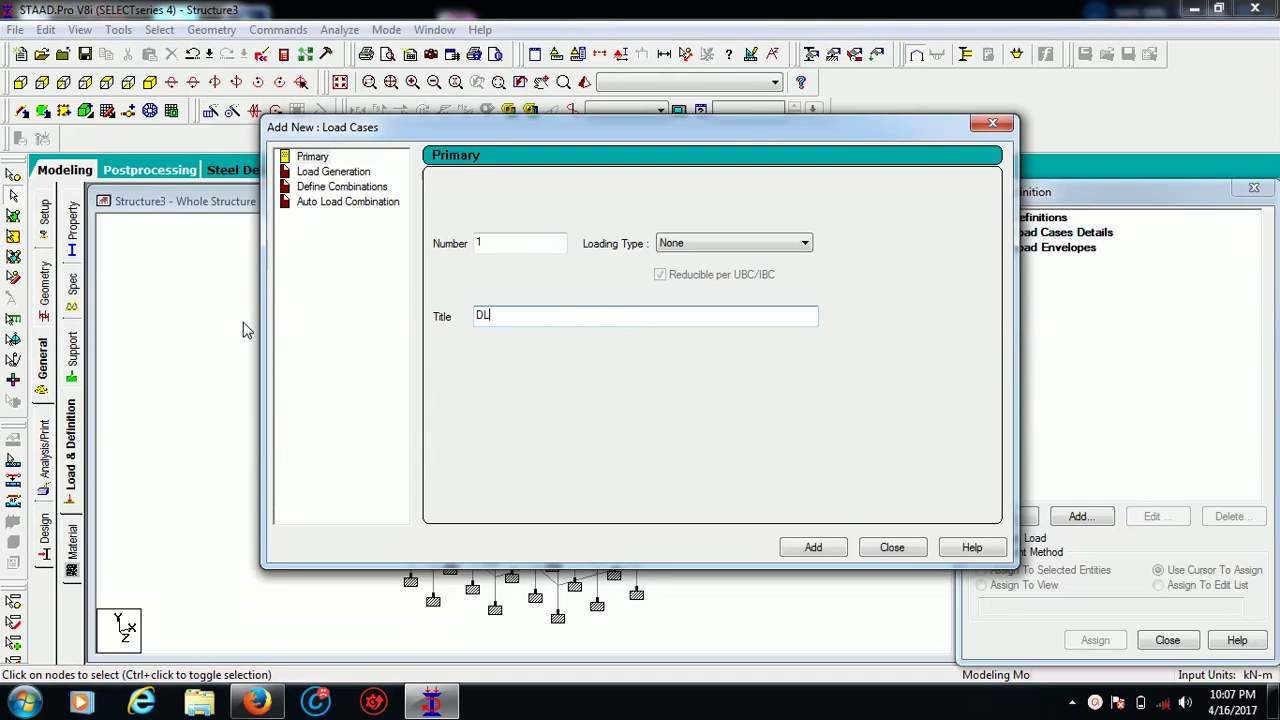
left_click(700, 246)
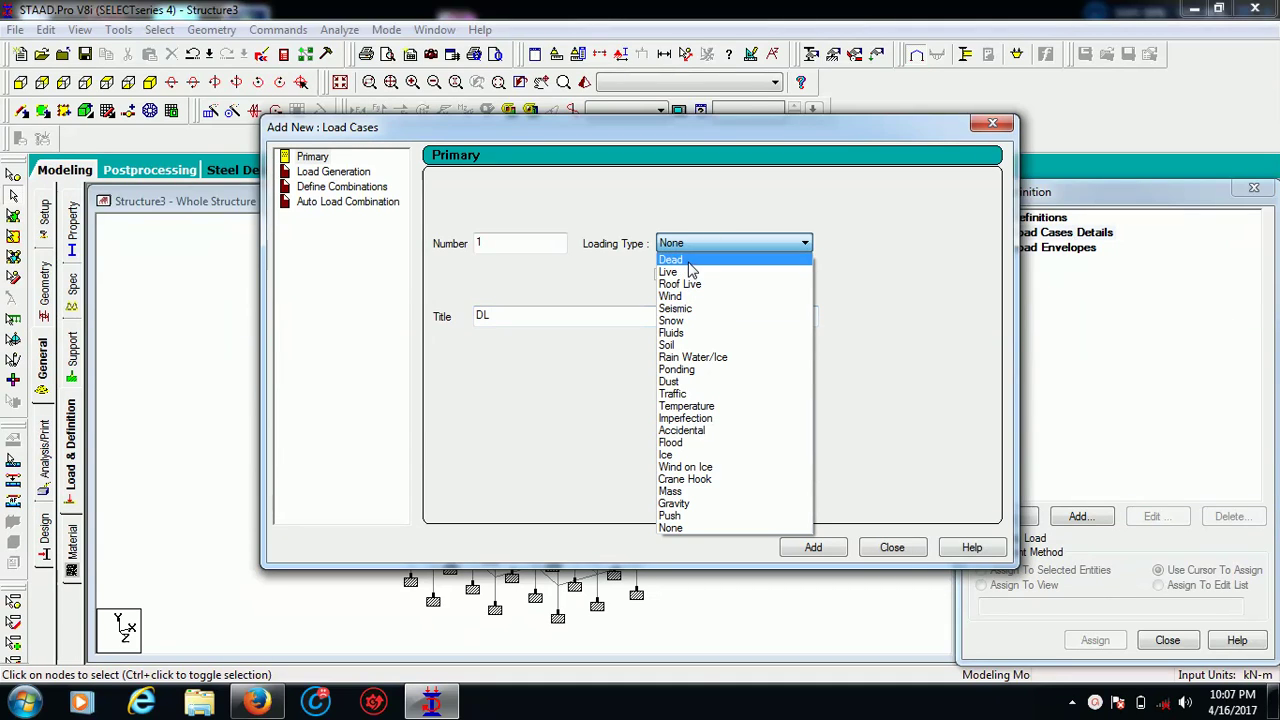
left_click(672, 260)
left_click(813, 550)
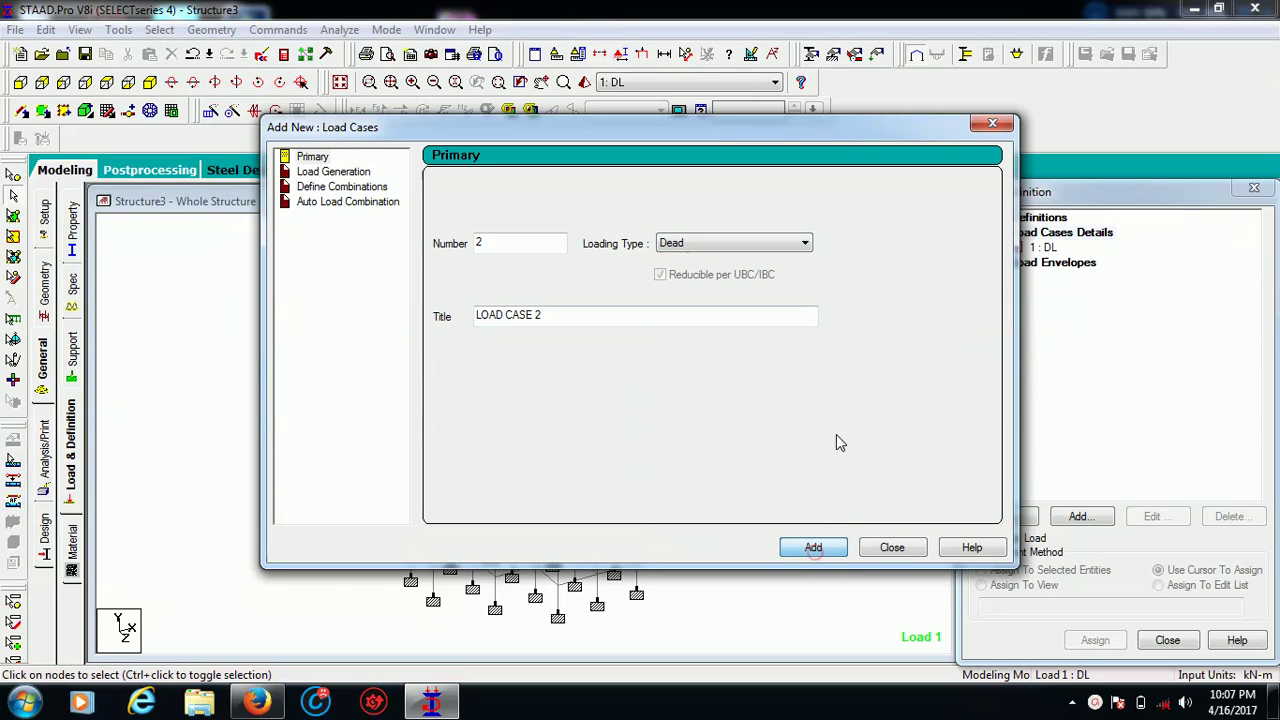
left_click(892, 547)
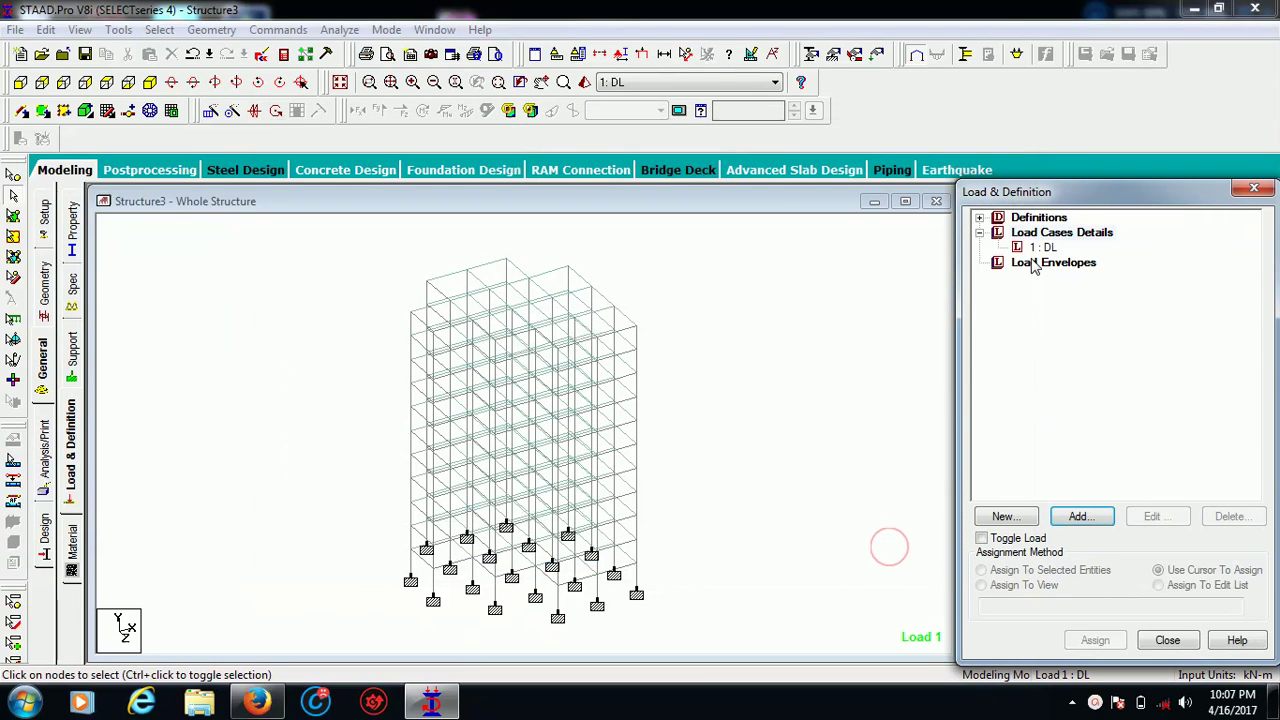
Step: Add a selfweight load in Y with factor -1 to load case DL
left_click(1038, 249)
left_click(1080, 516)
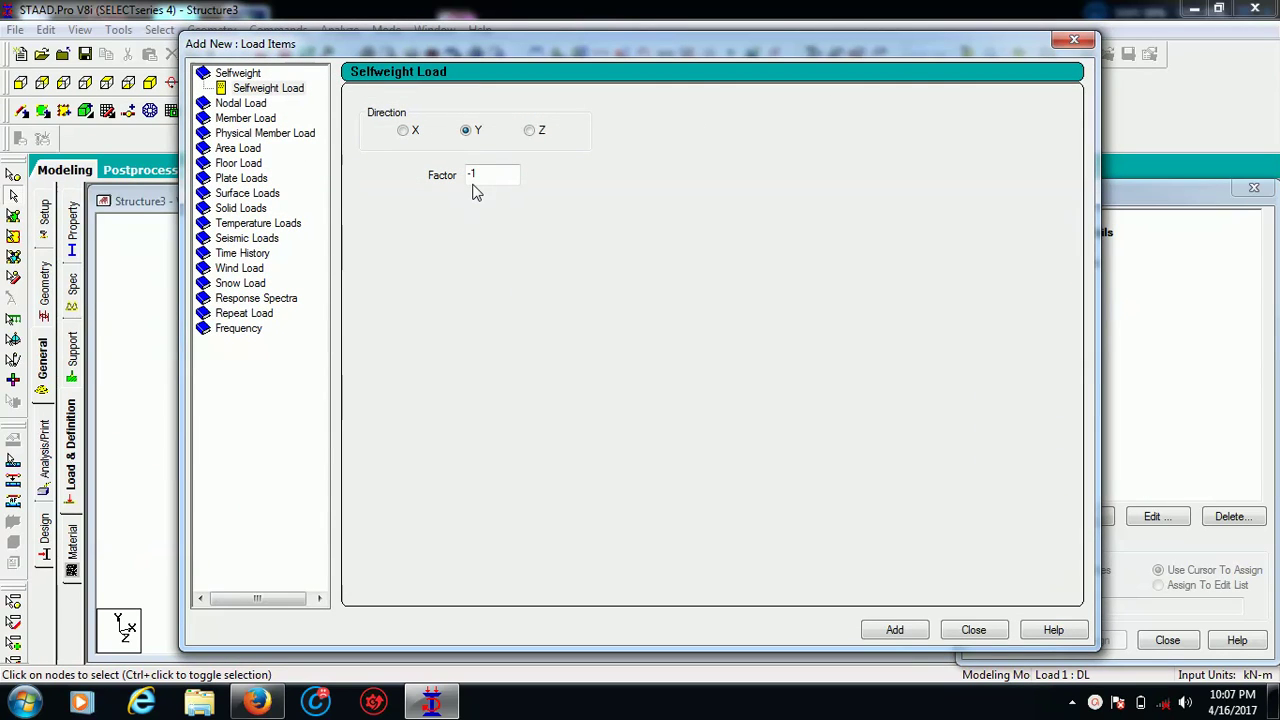
left_click(877, 629)
left_click(970, 630)
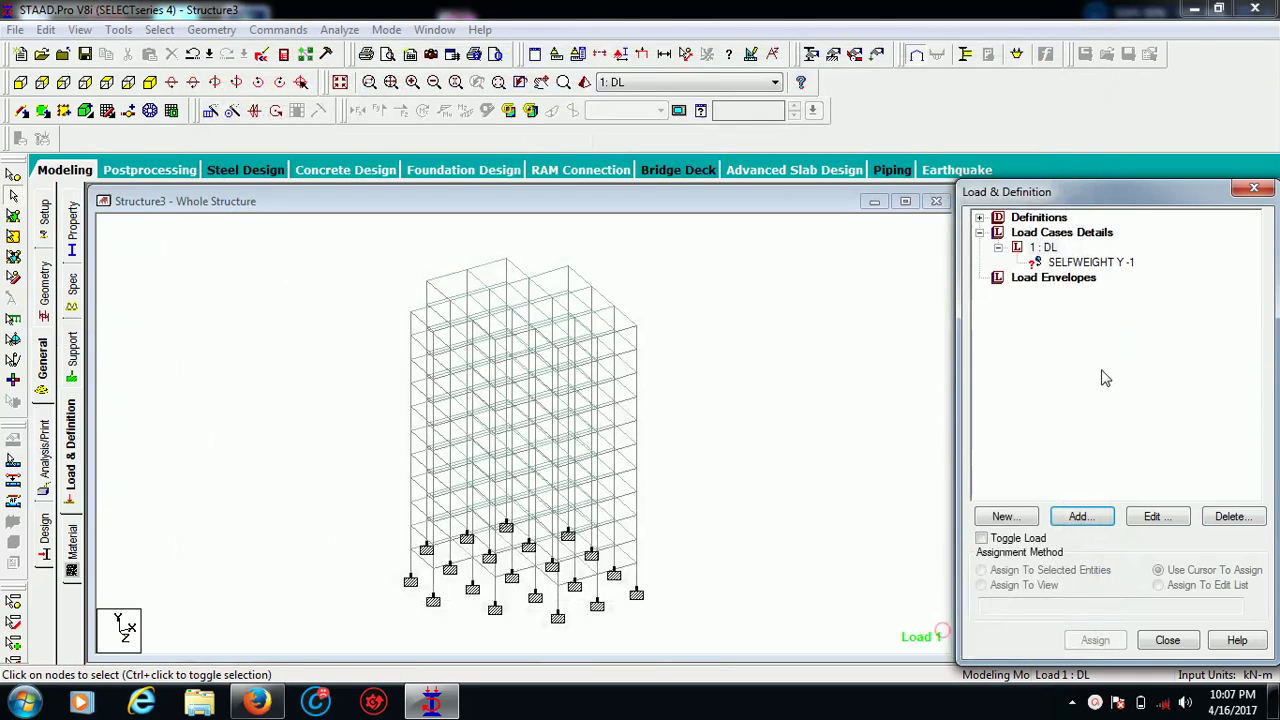
Step: Assign the SELFWEIGHT Y -1 load to the whole structure in view
left_click(1079, 277)
left_click(1074, 264)
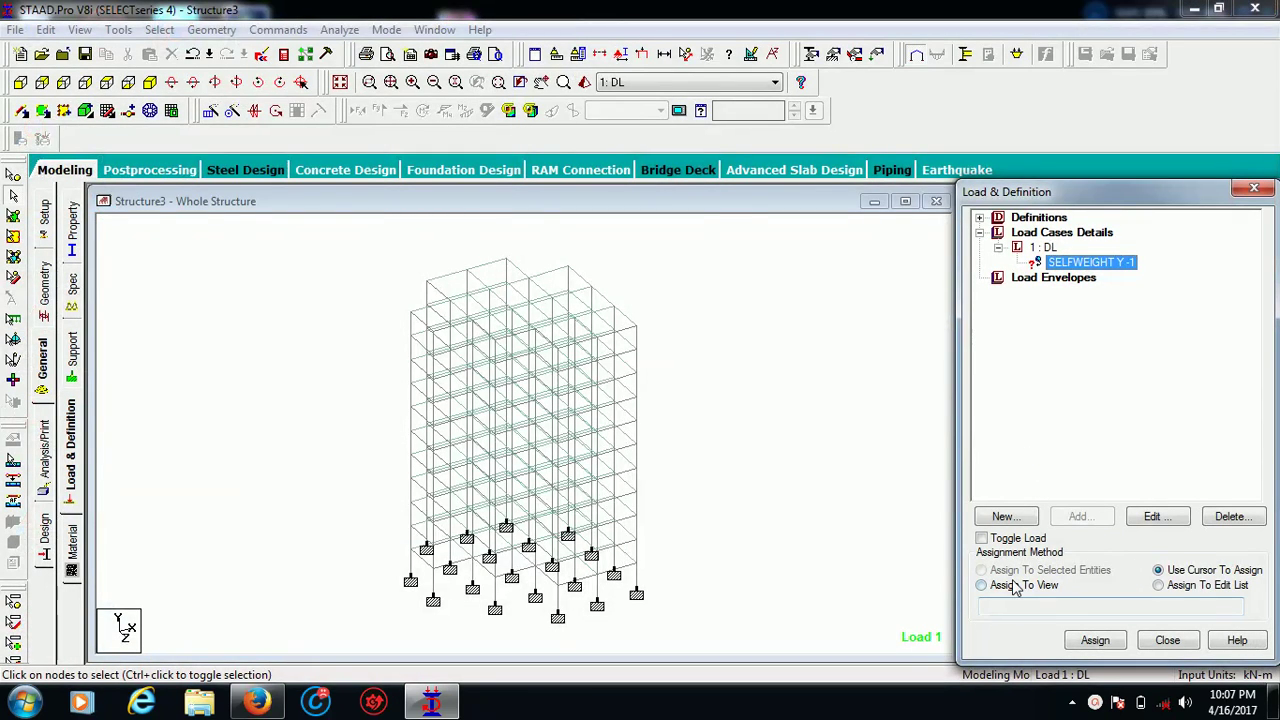
left_click(981, 585)
left_click(1095, 640)
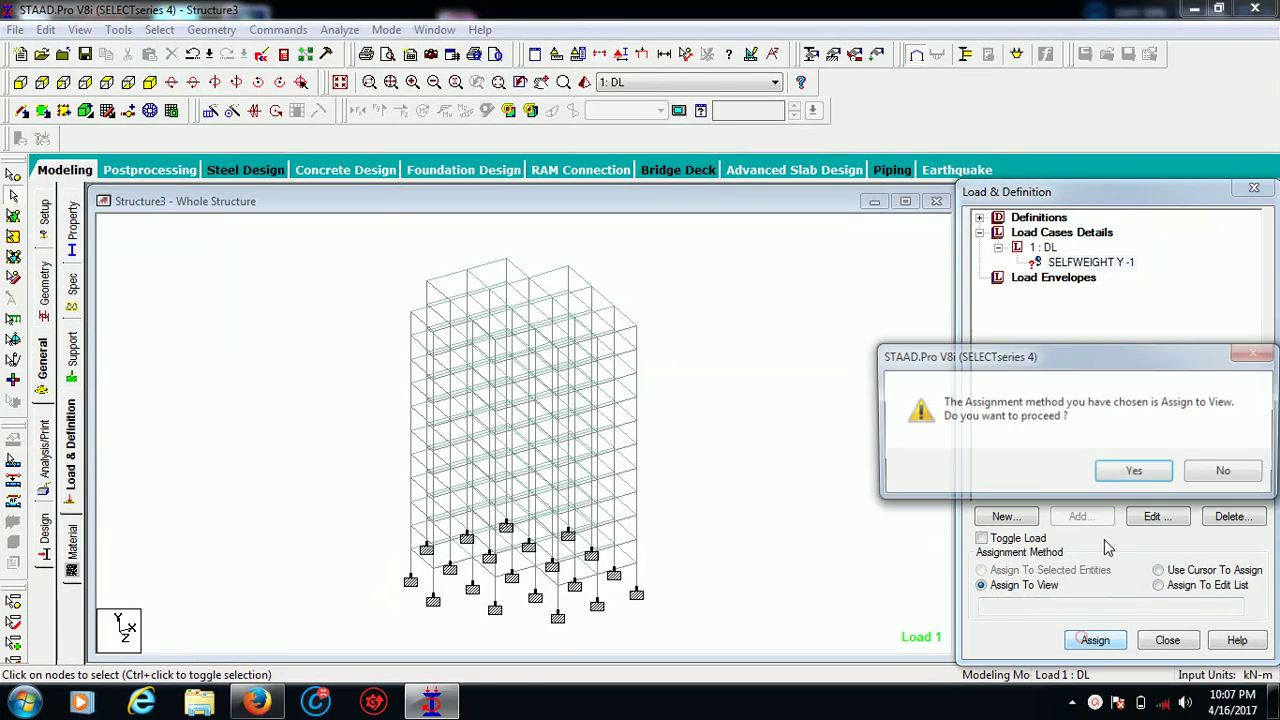
left_click(1122, 490)
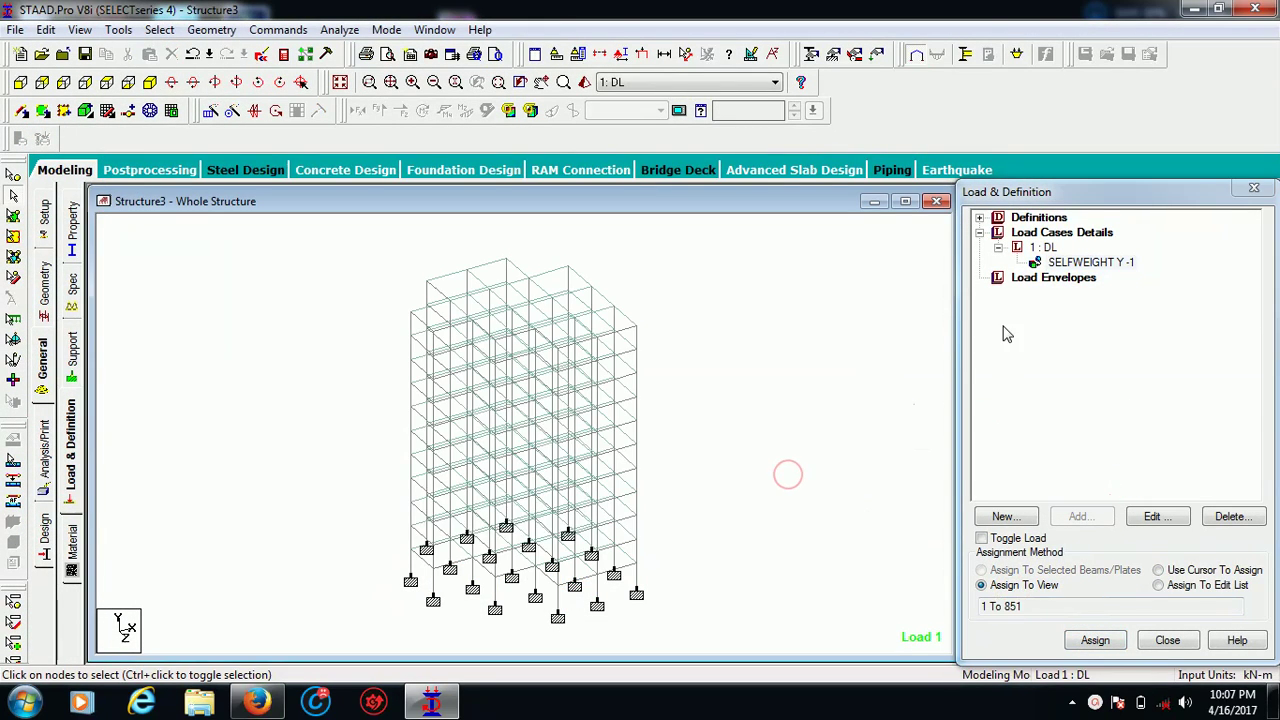
left_click(1047, 248)
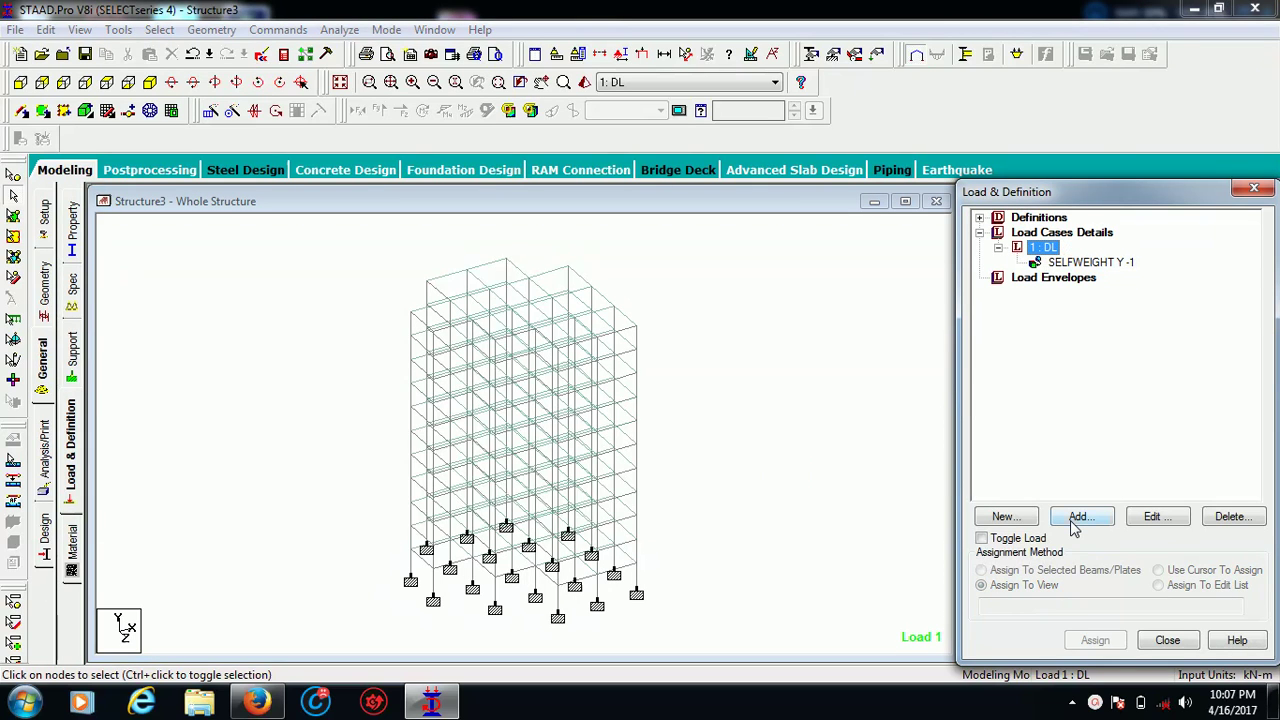
Step: Add a uniform member force W1 = -5 kN/m in global Y to load case DL
left_click(1079, 517)
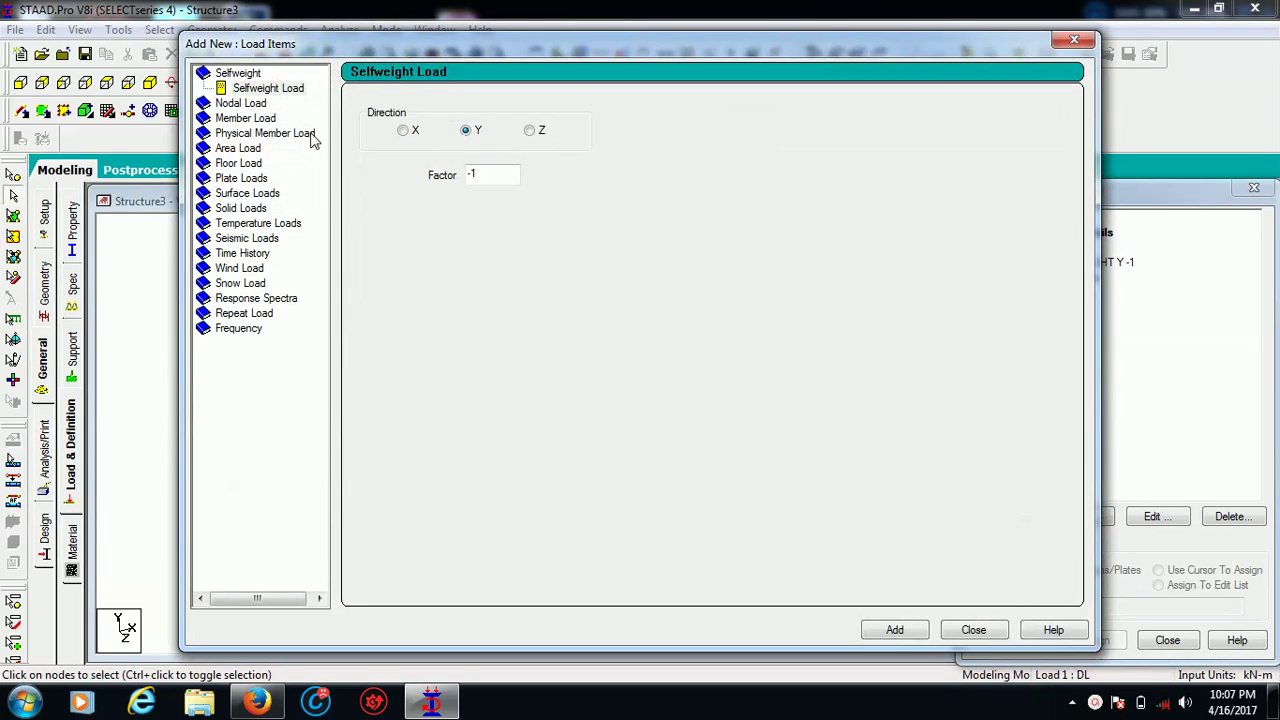
left_click(262, 120)
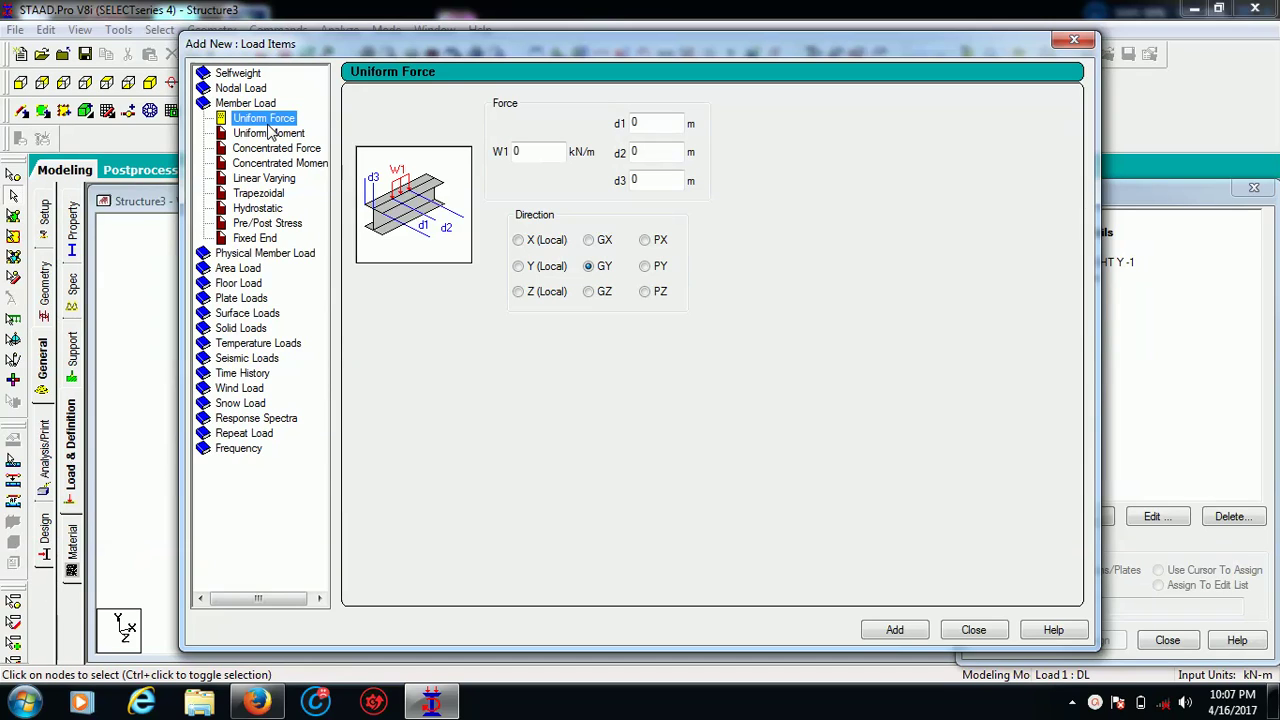
left_click(518, 152)
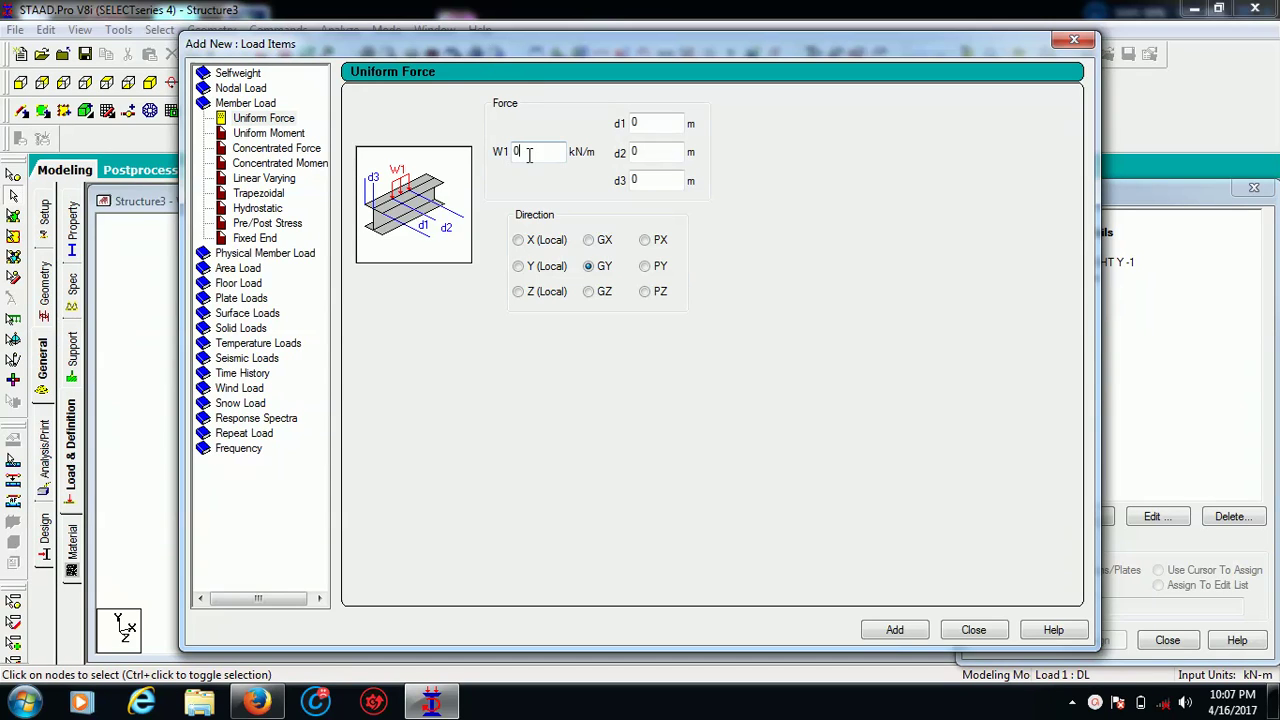
type("-5")
left_click(892, 633)
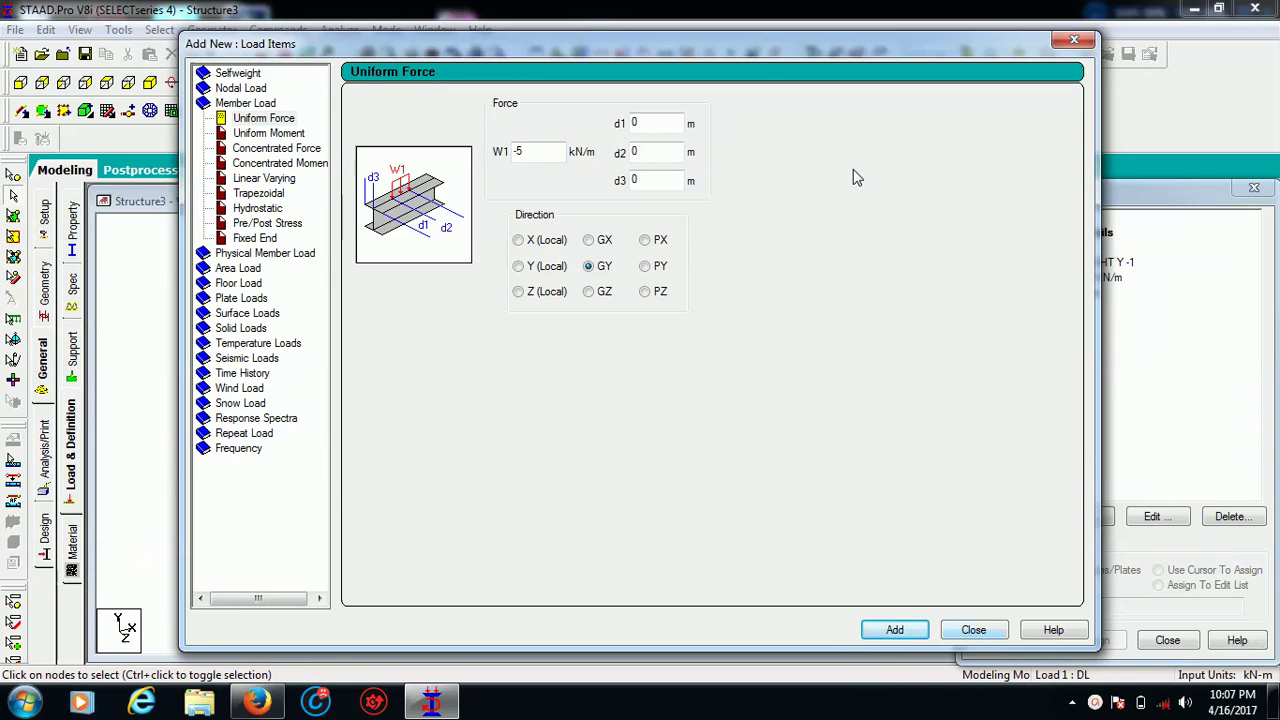
left_click_drag(905, 40, 770, 50)
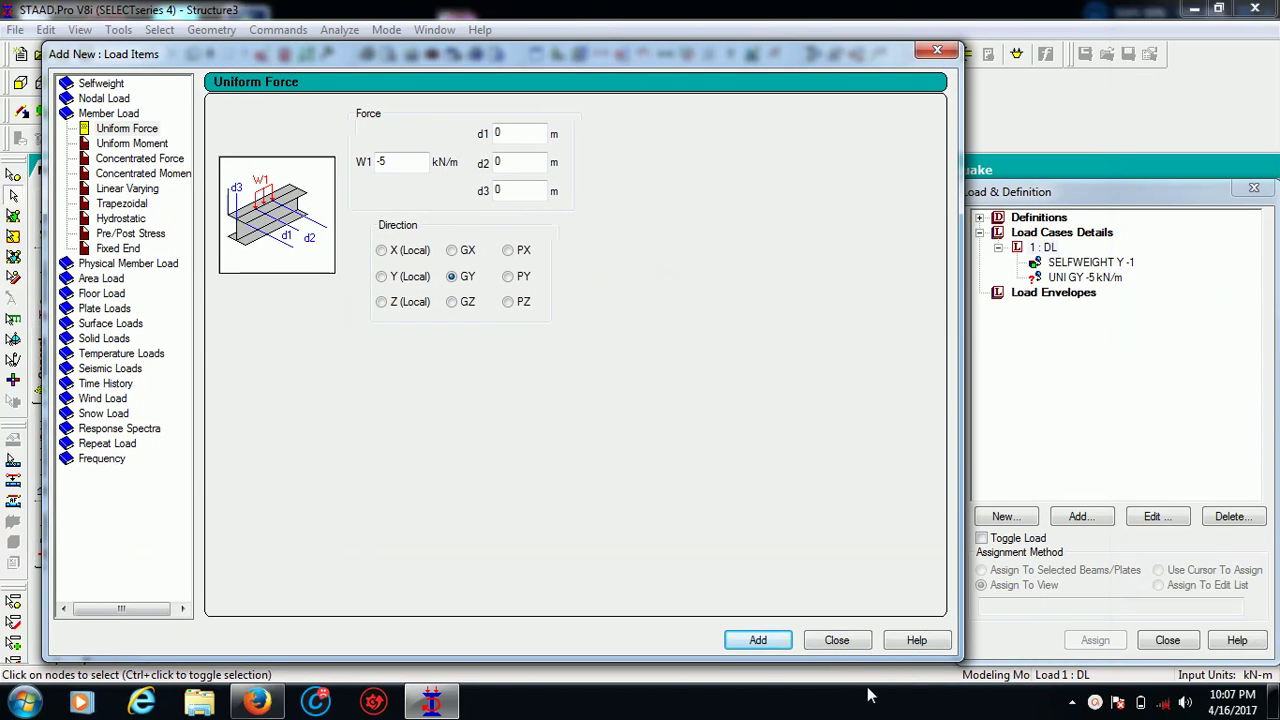
left_click(837, 640)
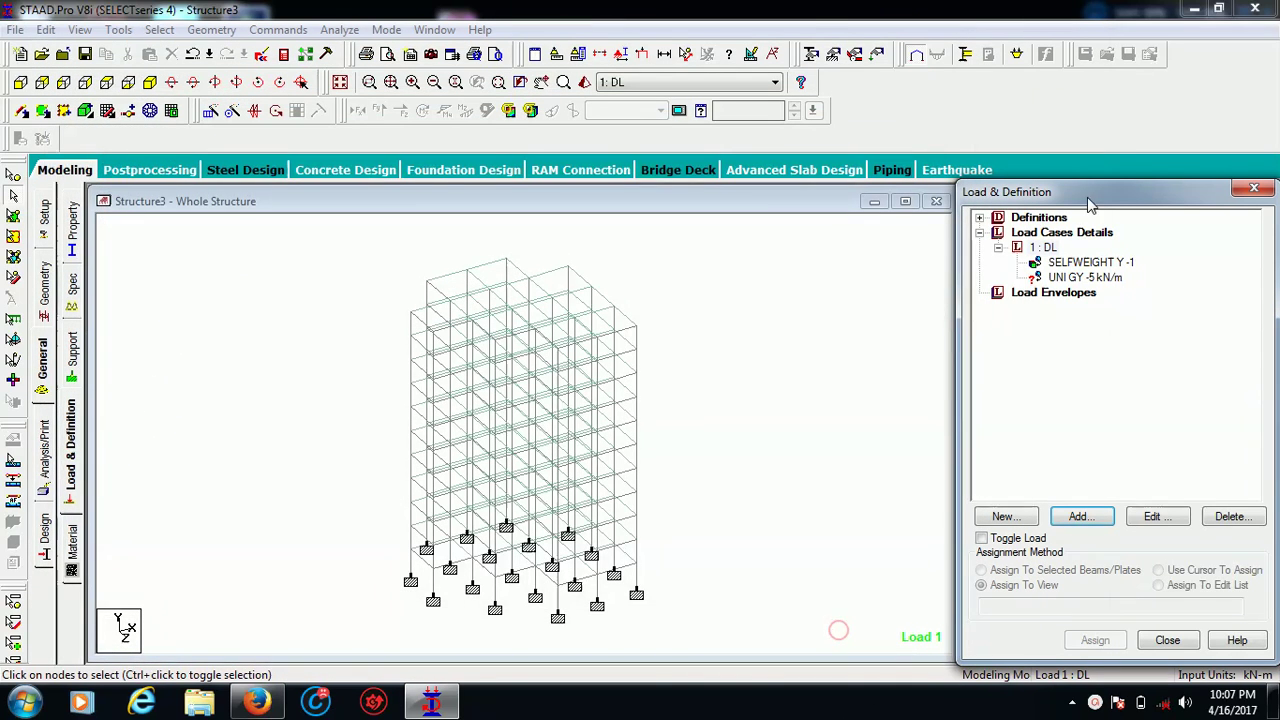
Step: Pick the UNI GY -5 kN/m load and select all beams parallel to X and Z
left_click(1088, 279)
left_click(162, 31)
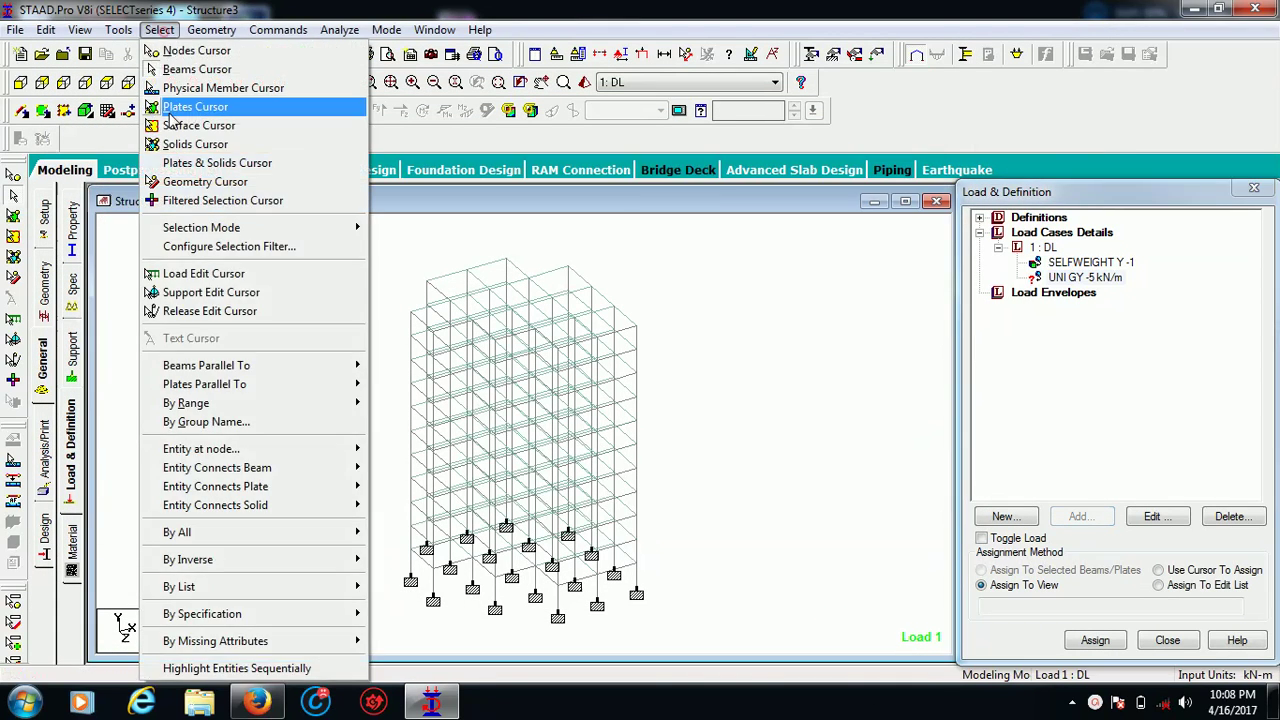
mouse_move(275, 370)
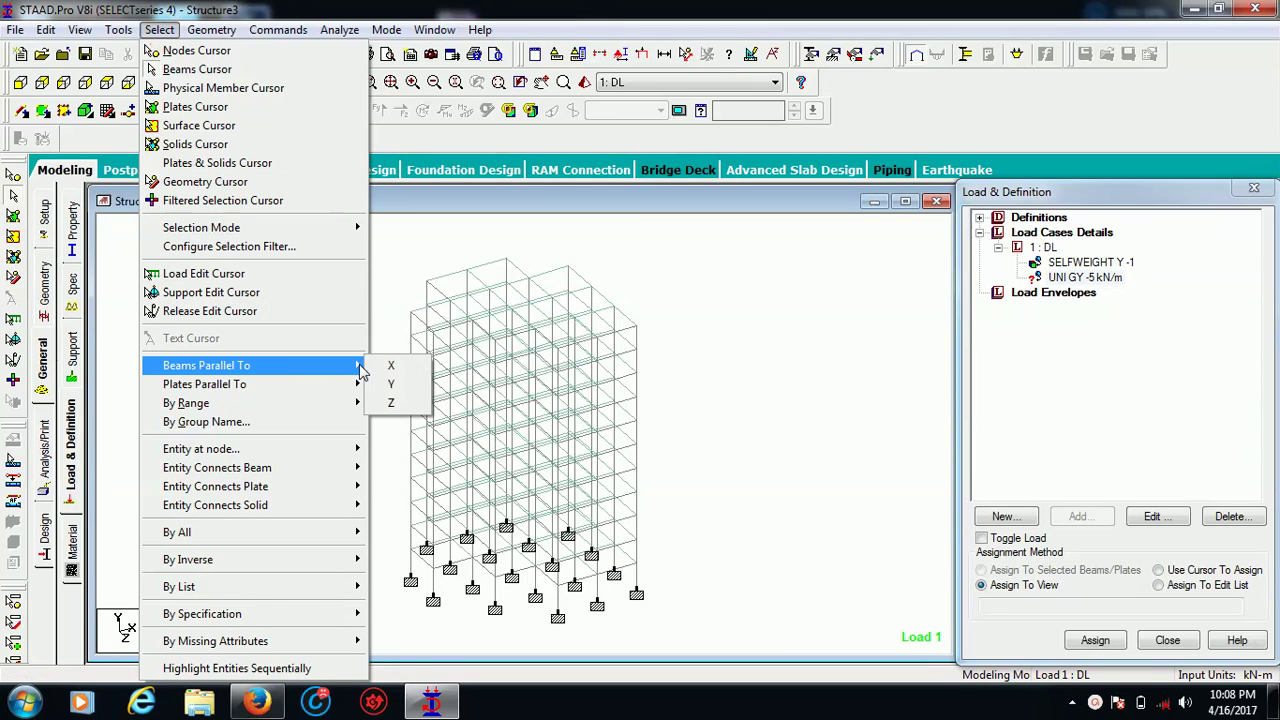
left_click(391, 365)
left_click(160, 29)
mouse_move(242, 368)
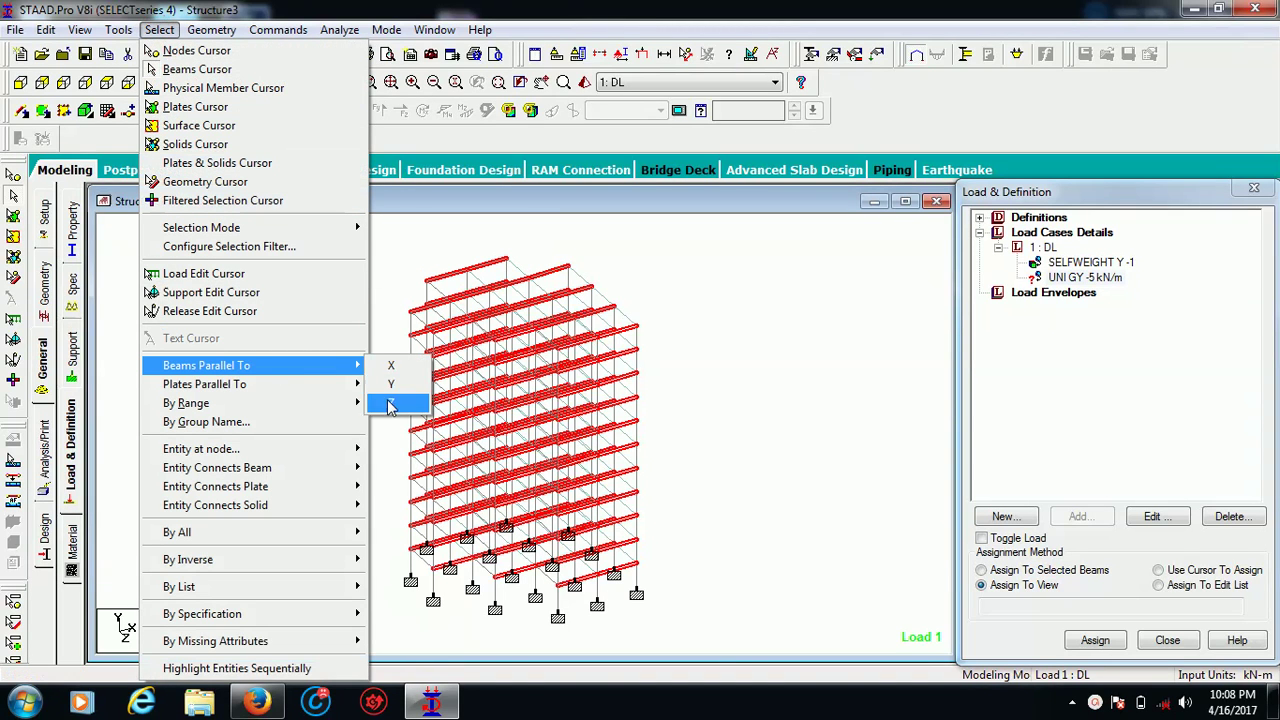
left_click(390, 405)
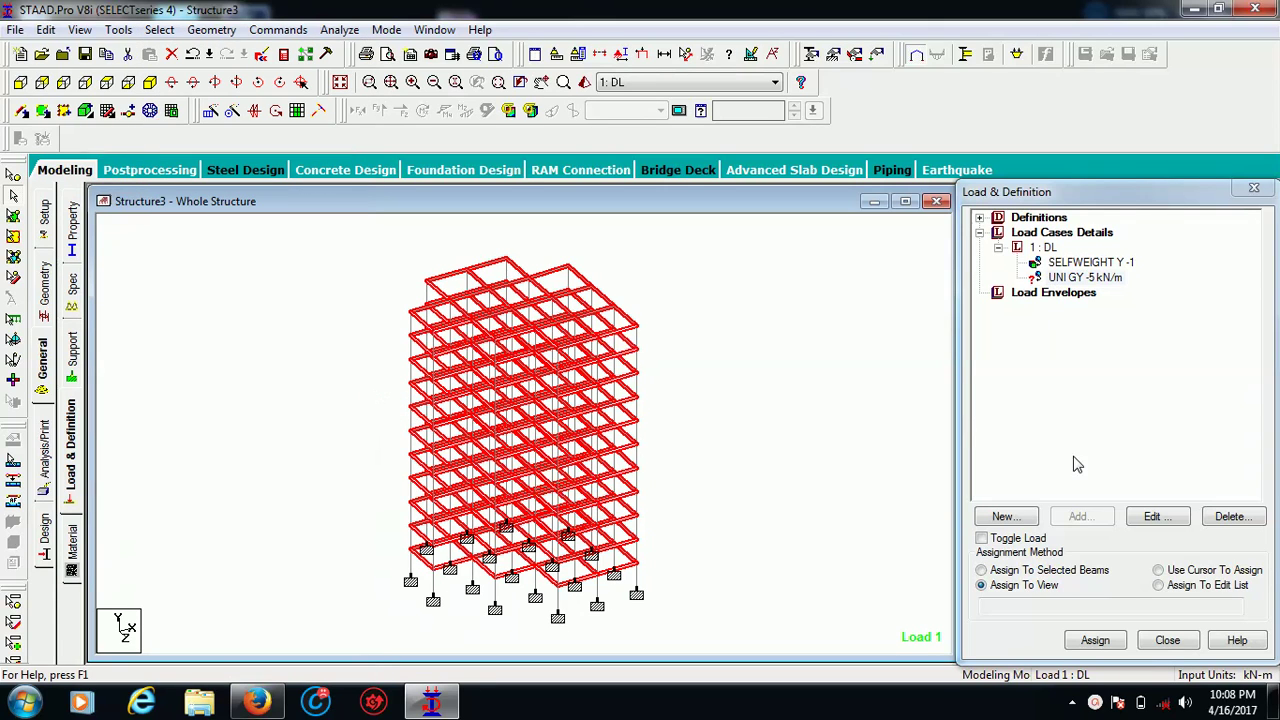
Step: Assign the -5 kN/m load to the selected beams and view the whole loaded tower
left_click(1016, 572)
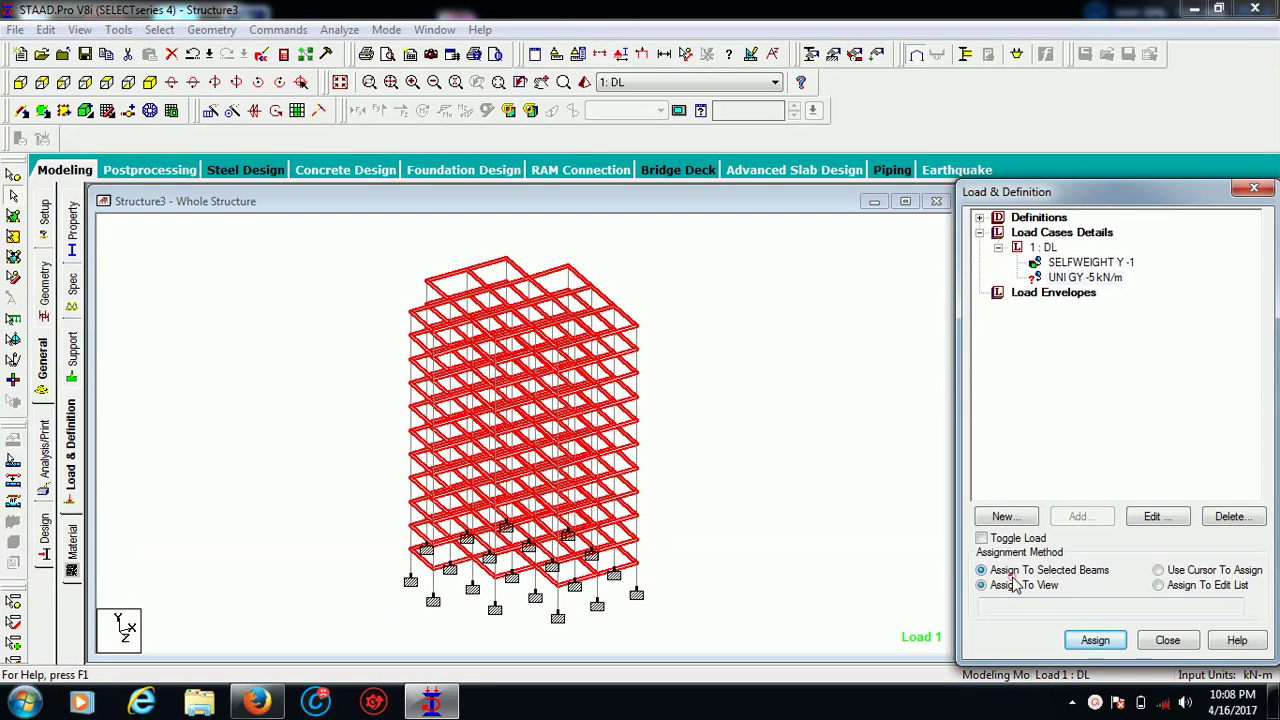
left_click(1095, 640)
left_click(1134, 468)
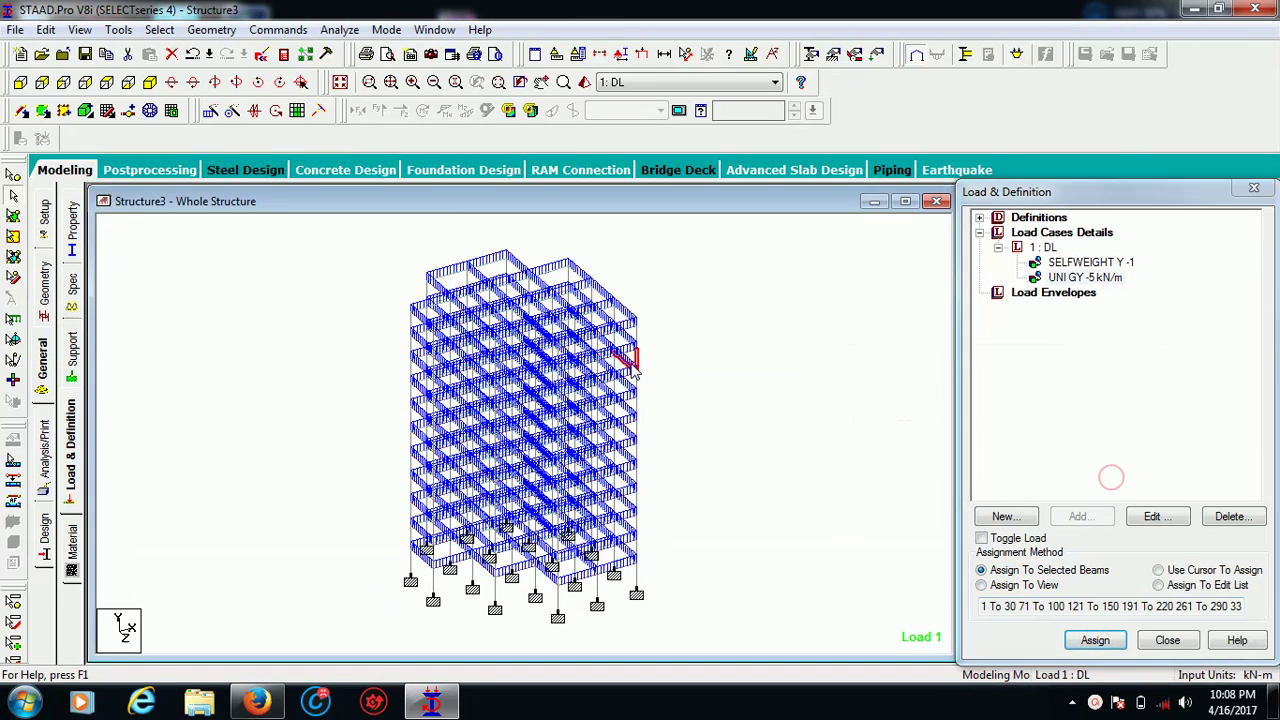
scroll(645, 375, "up", 8)
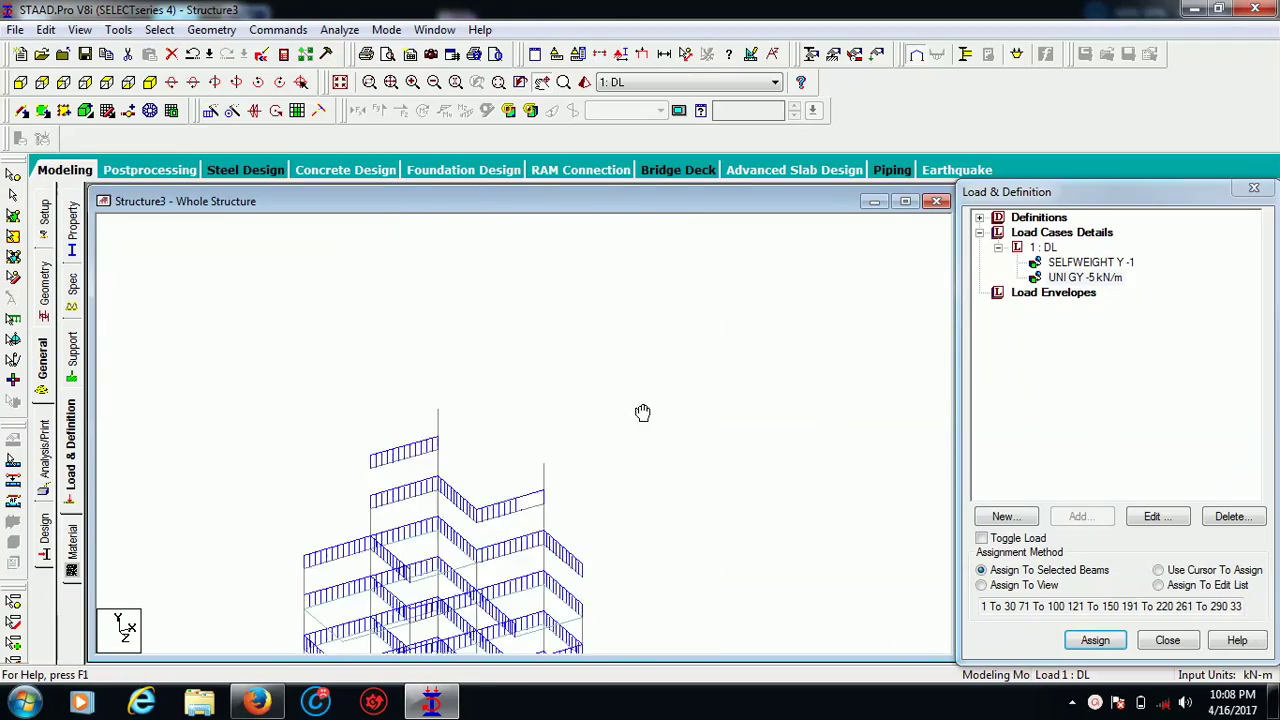
middle_click_drag(626, 435, 585, 320)
scroll(573, 300, "up", 6)
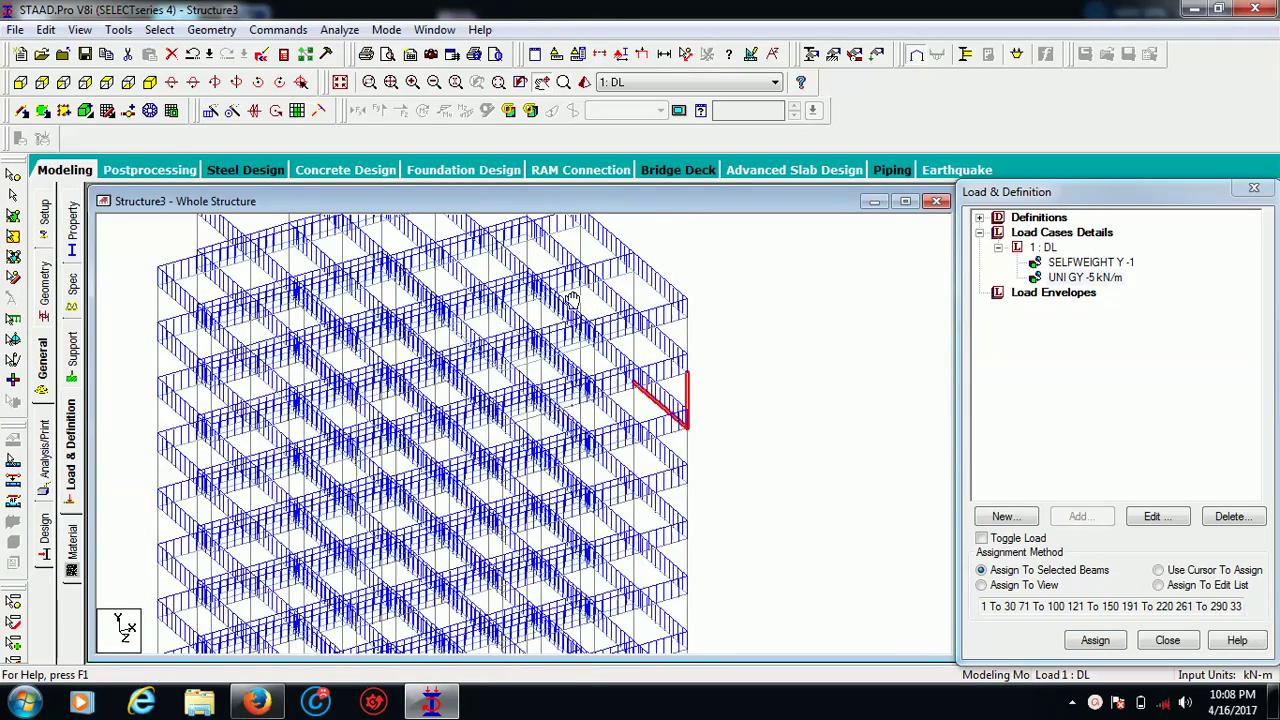
scroll(573, 300, "up", 3)
scroll(606, 294, "down", 3)
scroll(612, 298, "up", 1)
scroll(766, 306, "down", 4)
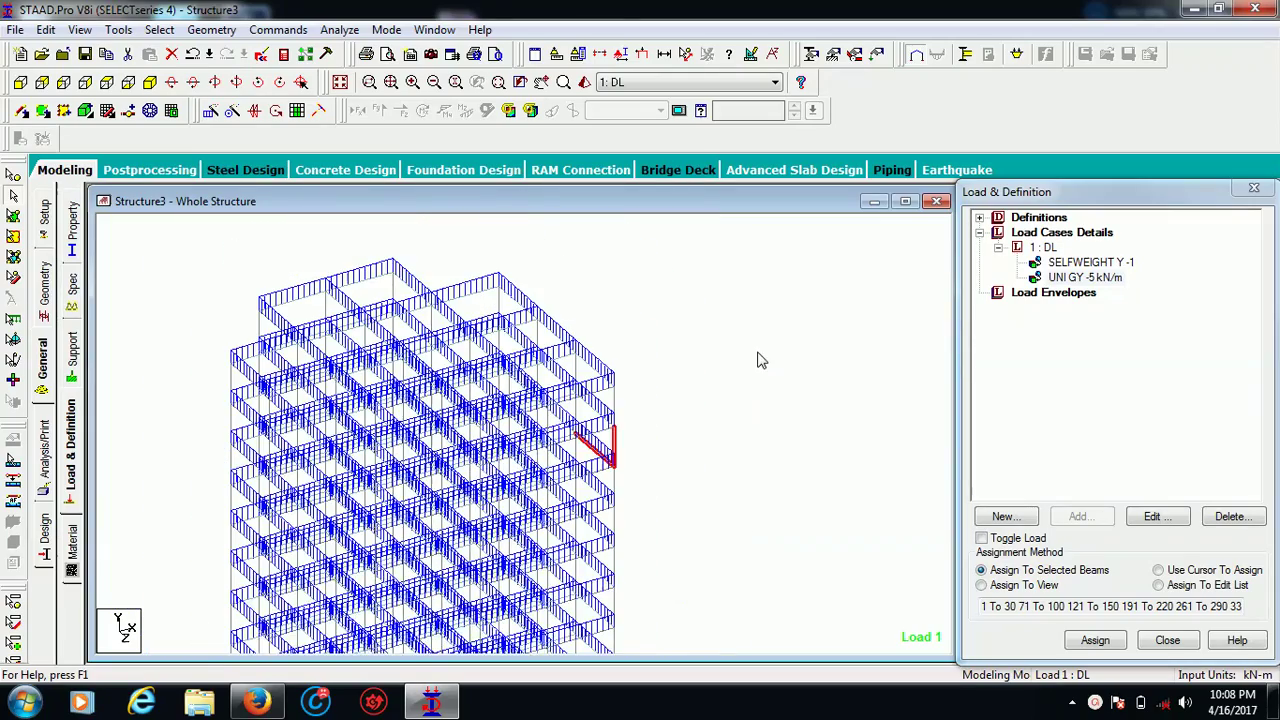
scroll(800, 336, "down", 2)
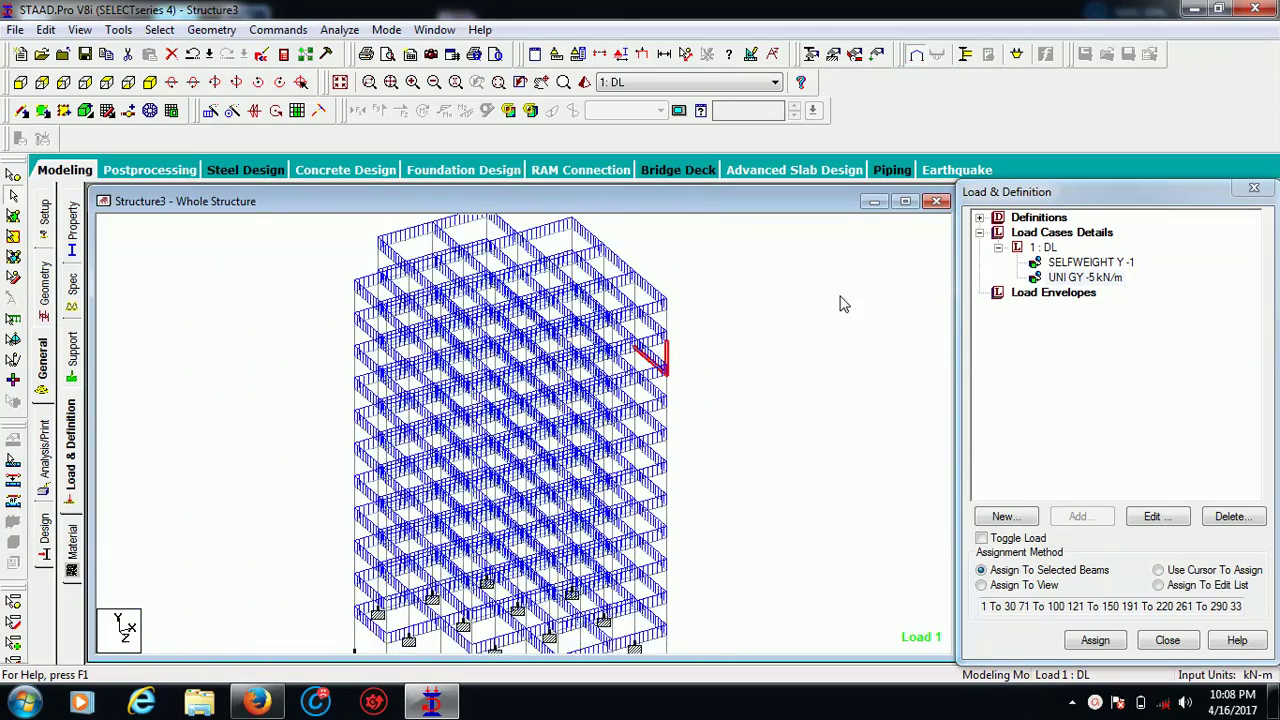
left_click(1044, 249)
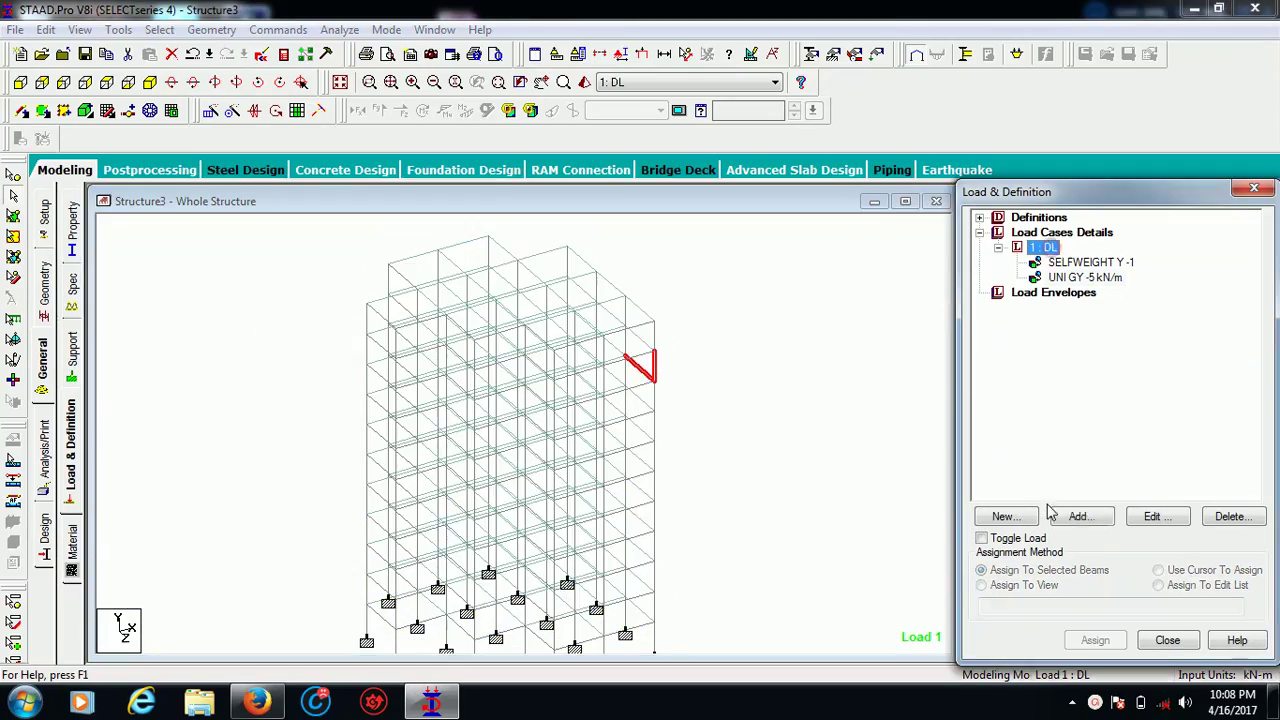
left_click(1076, 516)
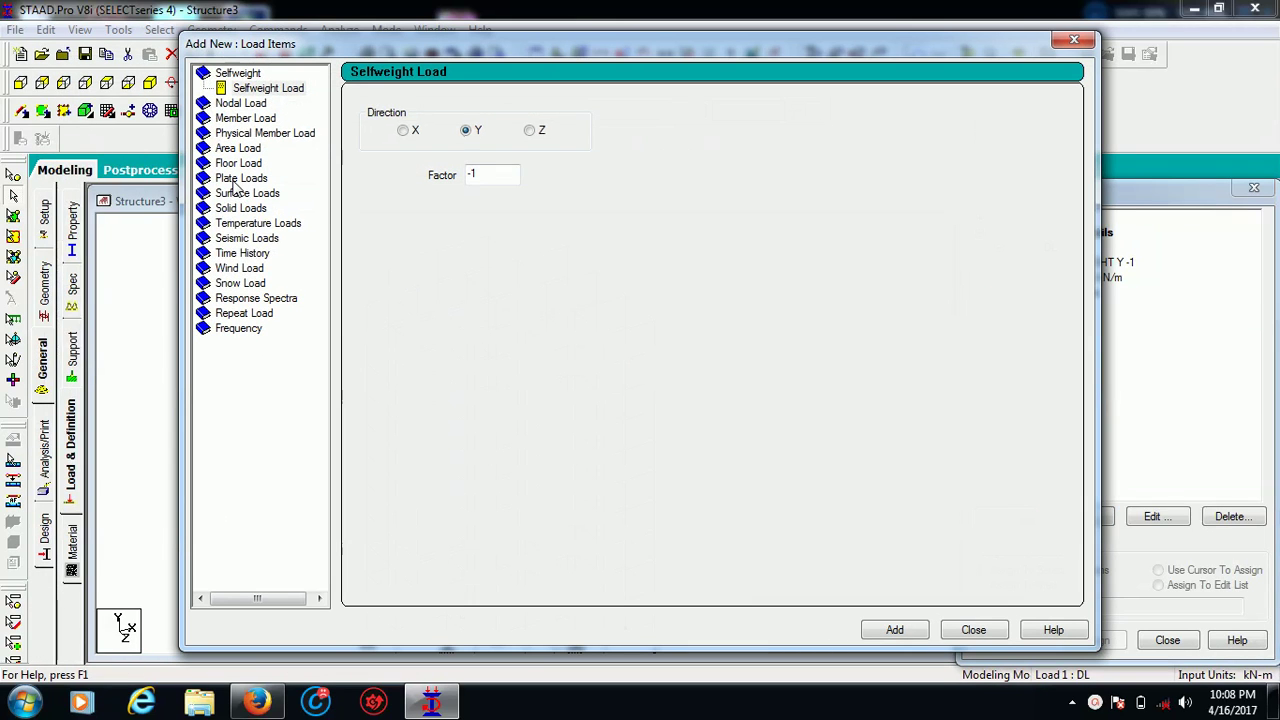
left_click(236, 180)
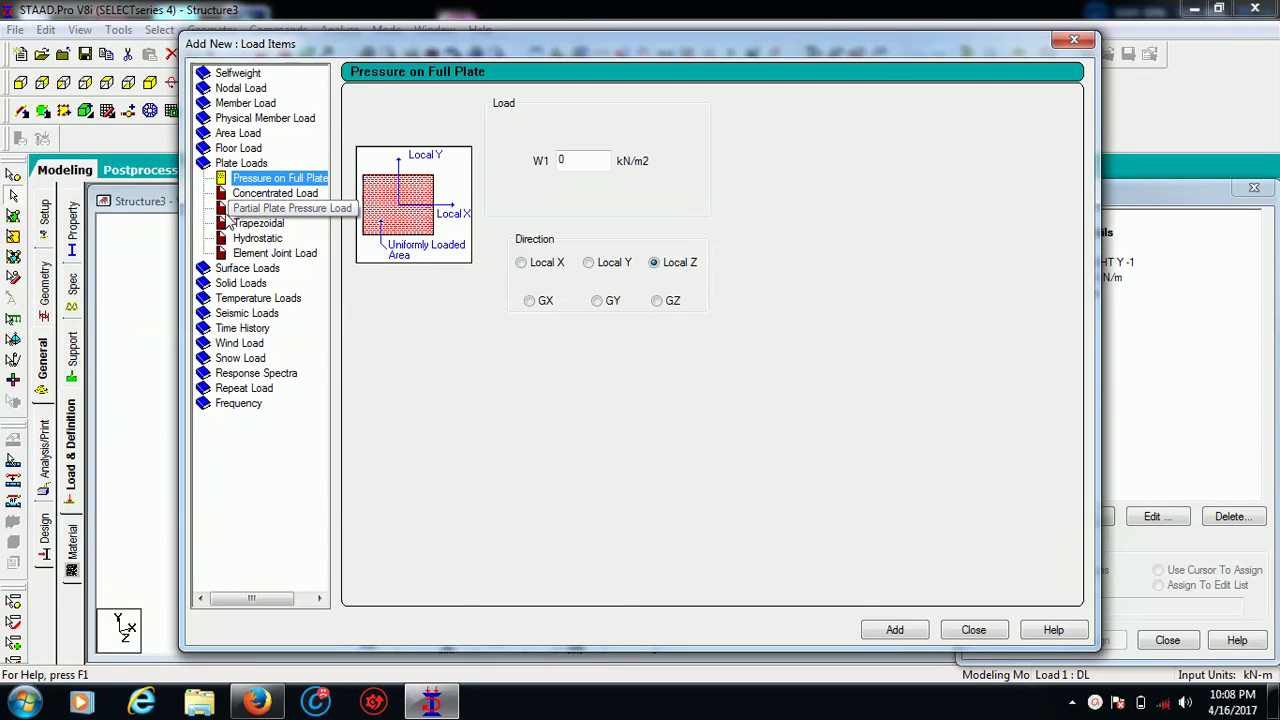
left_click(248, 149)
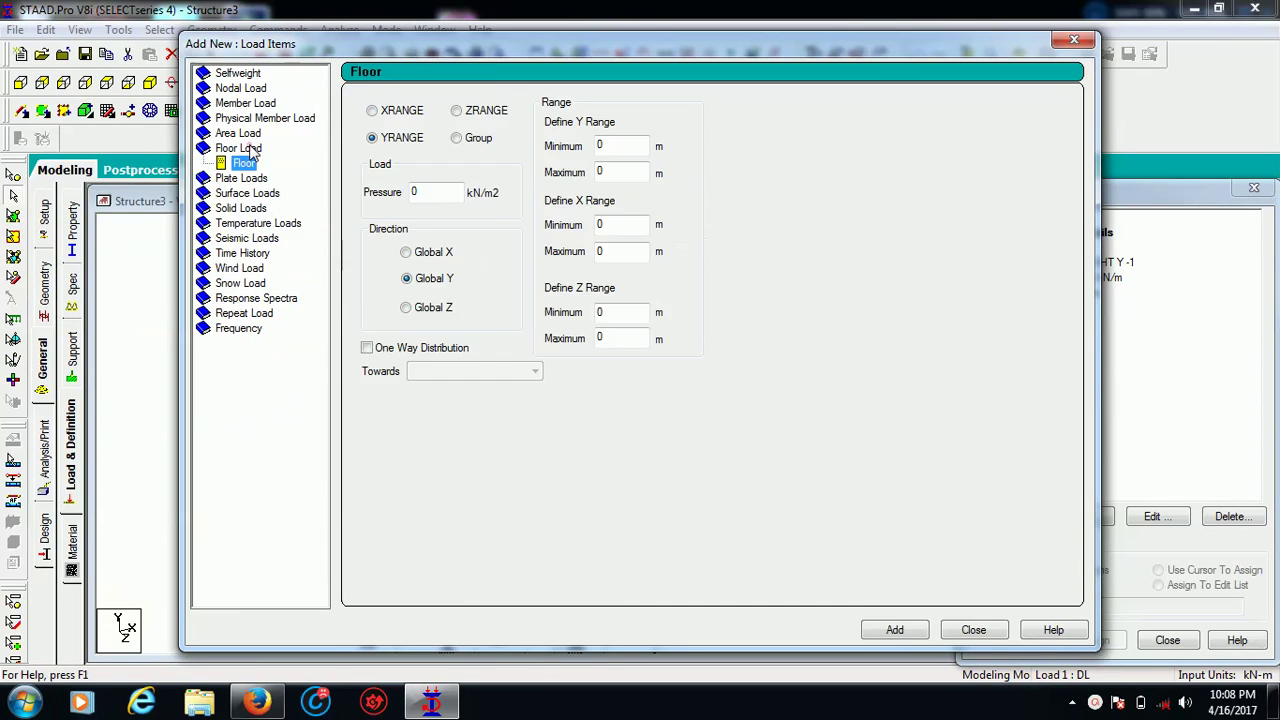
double_click(421, 196)
type("-5")
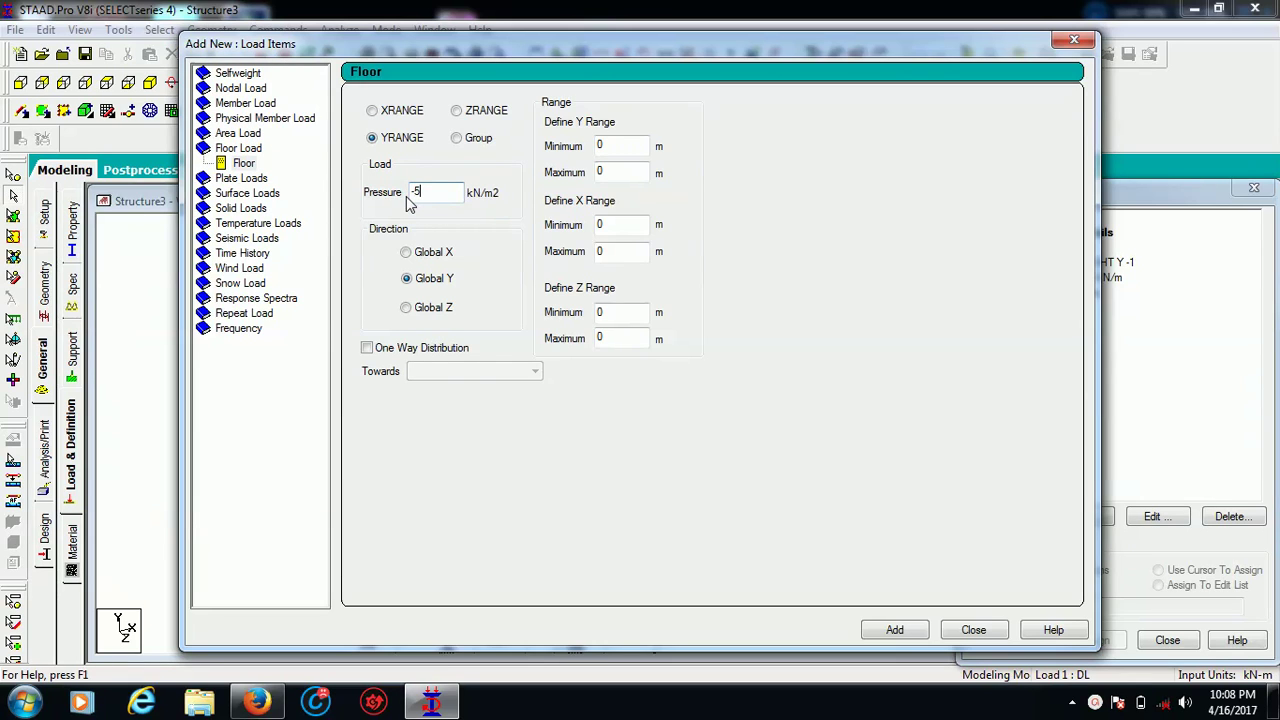
double_click(610, 172)
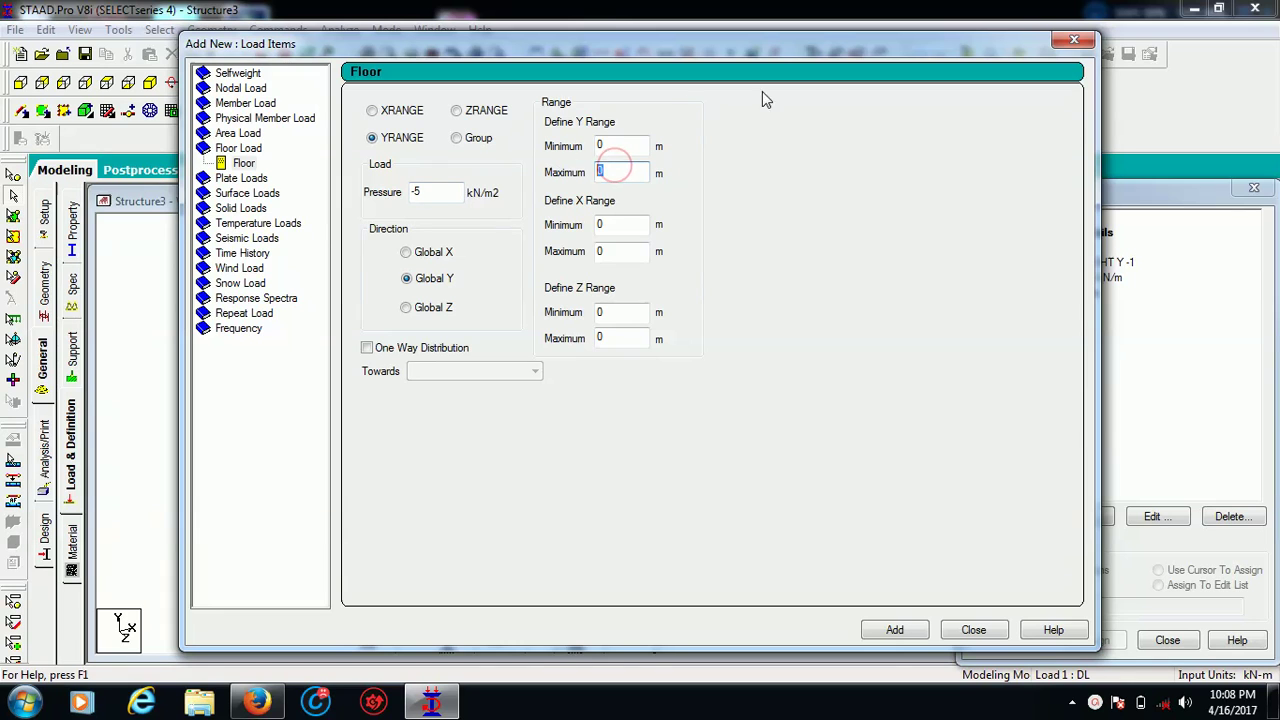
Step: Measure the node distance from the right support base to the top node, showing 33.00 m
left_click(1070, 44)
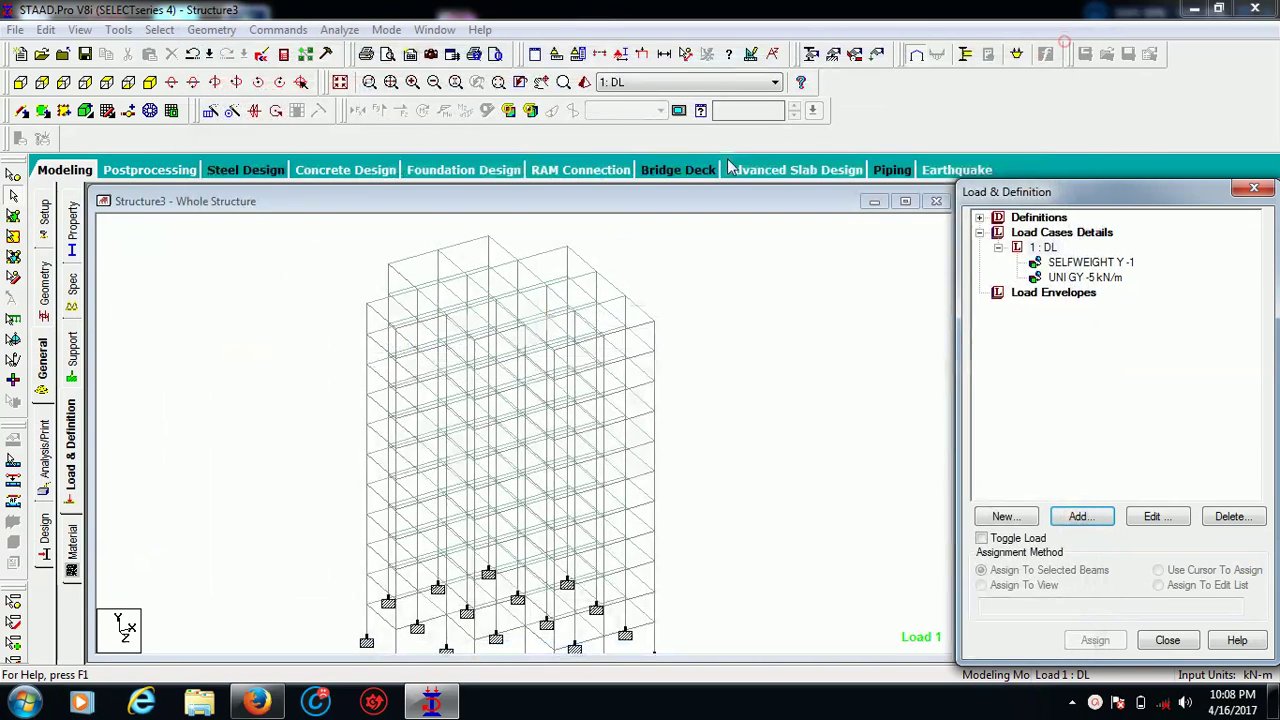
left_click(20, 84)
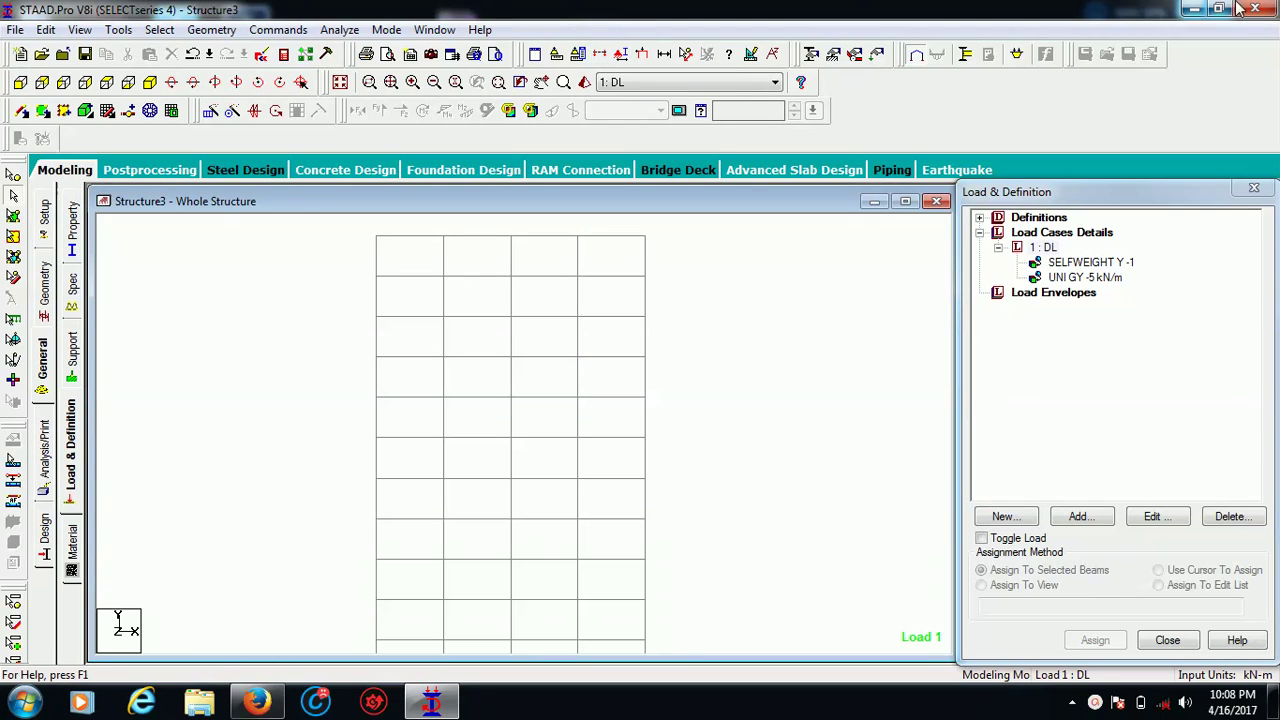
left_click(686, 54)
left_click(614, 605)
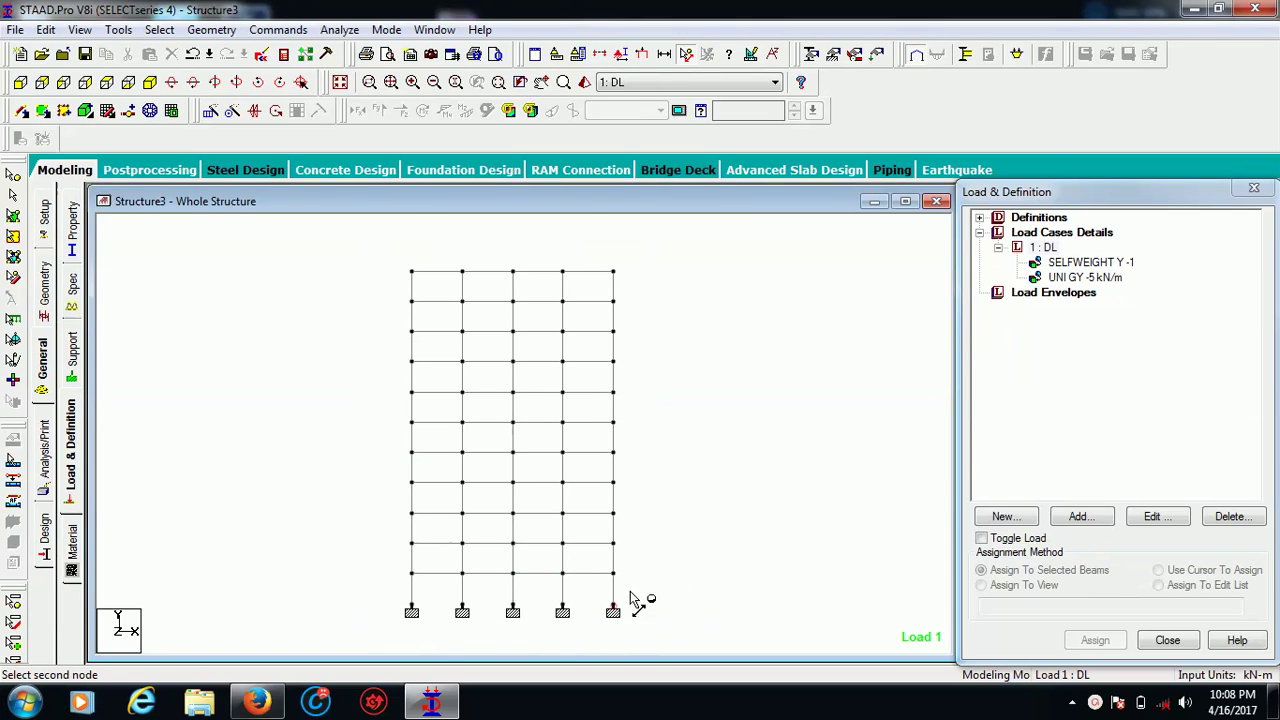
left_click(616, 272)
scroll(643, 462, "up", 1)
scroll(643, 462, "up", 1)
scroll(783, 485, "down", 4)
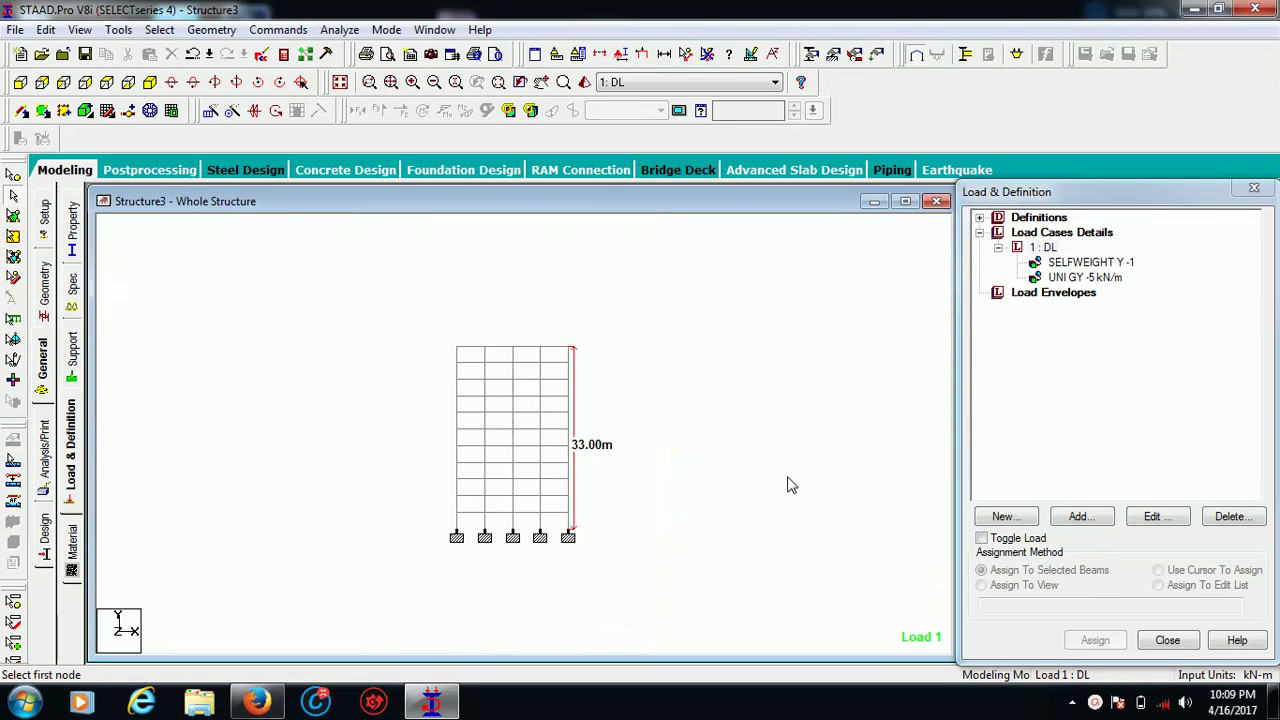
left_click(150, 82)
Step: Add a -5 kN/m² floor load over Y range 0 to 30 m to load case DL
left_click(1045, 247)
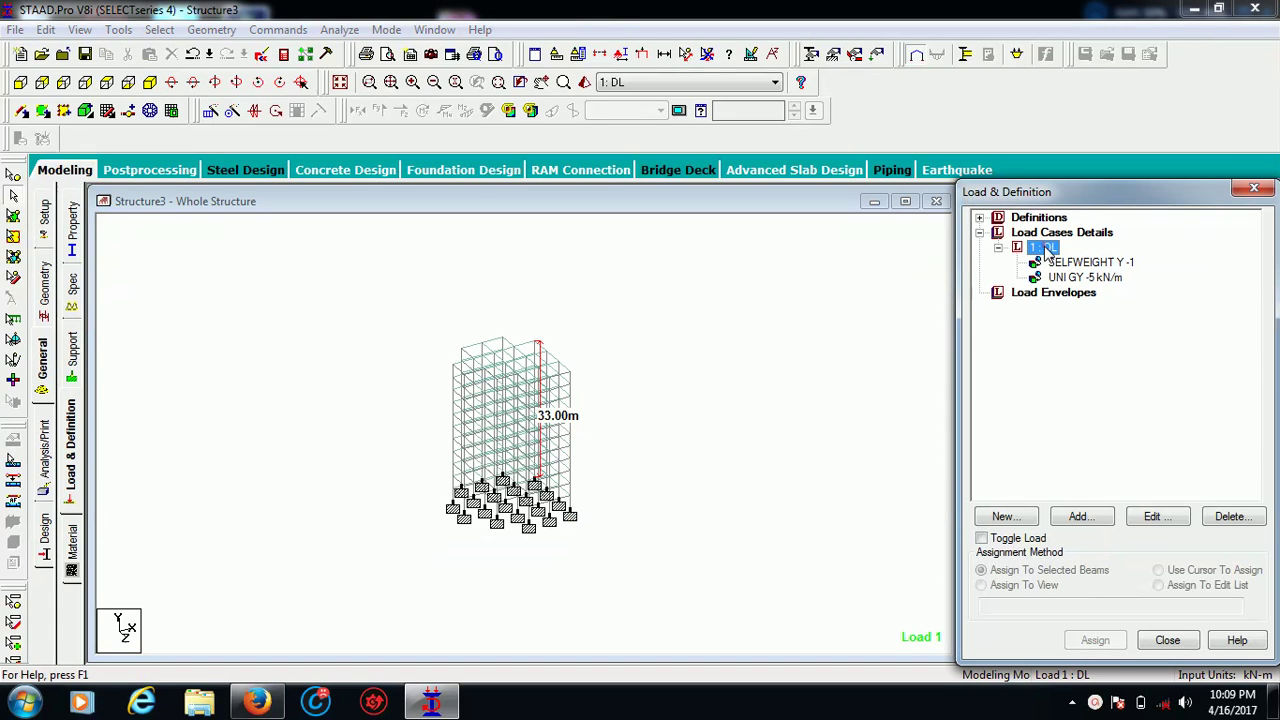
left_click(1090, 520)
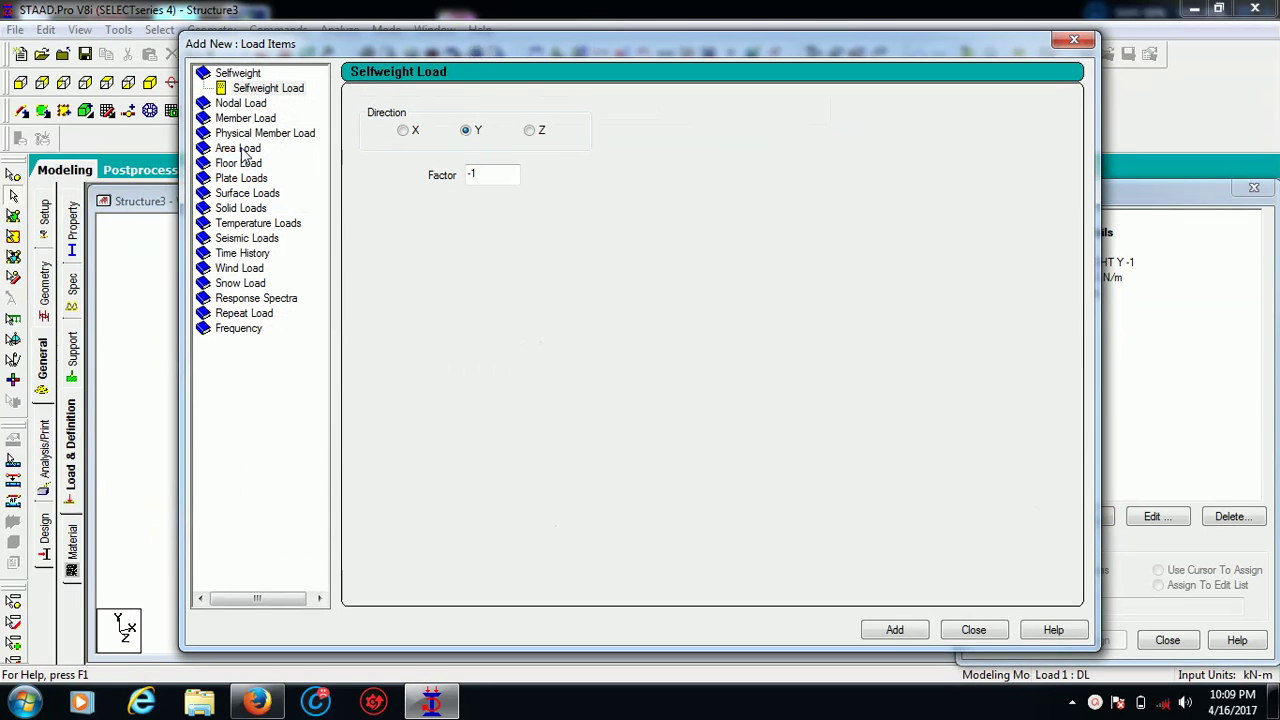
left_click(241, 165)
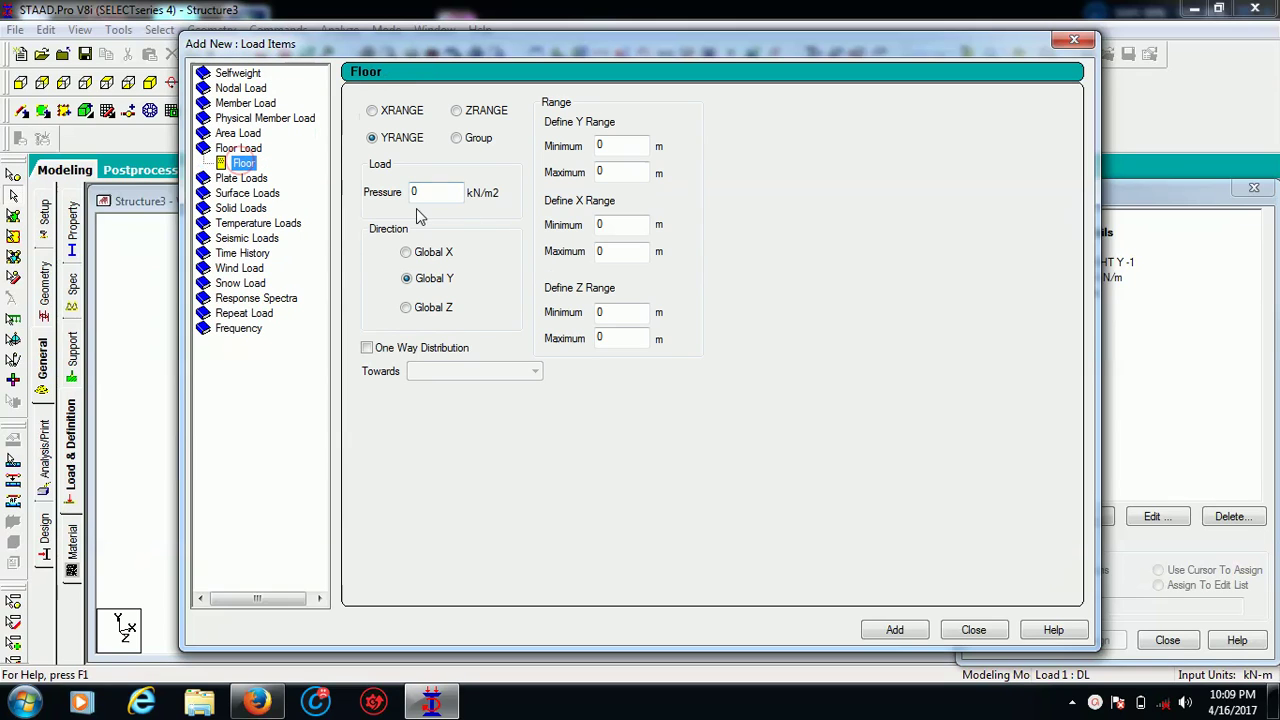
left_click_drag(430, 191, 400, 195)
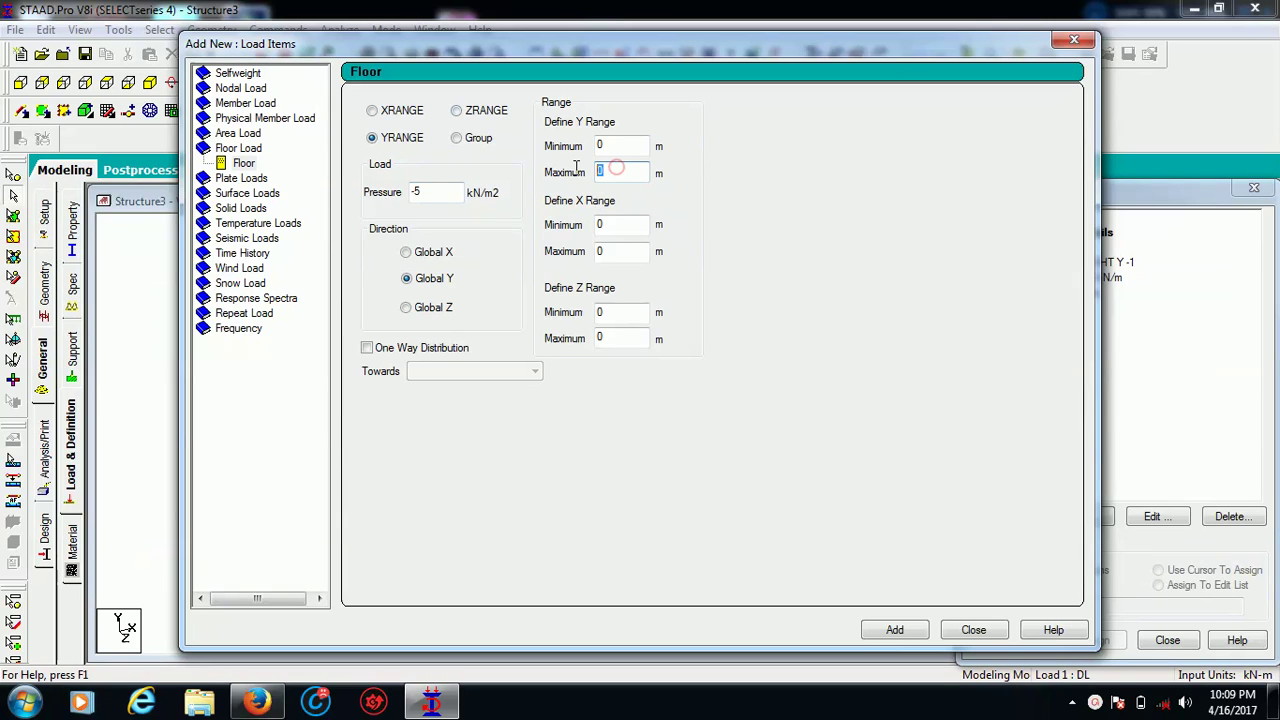
type("30")
left_click(897, 630)
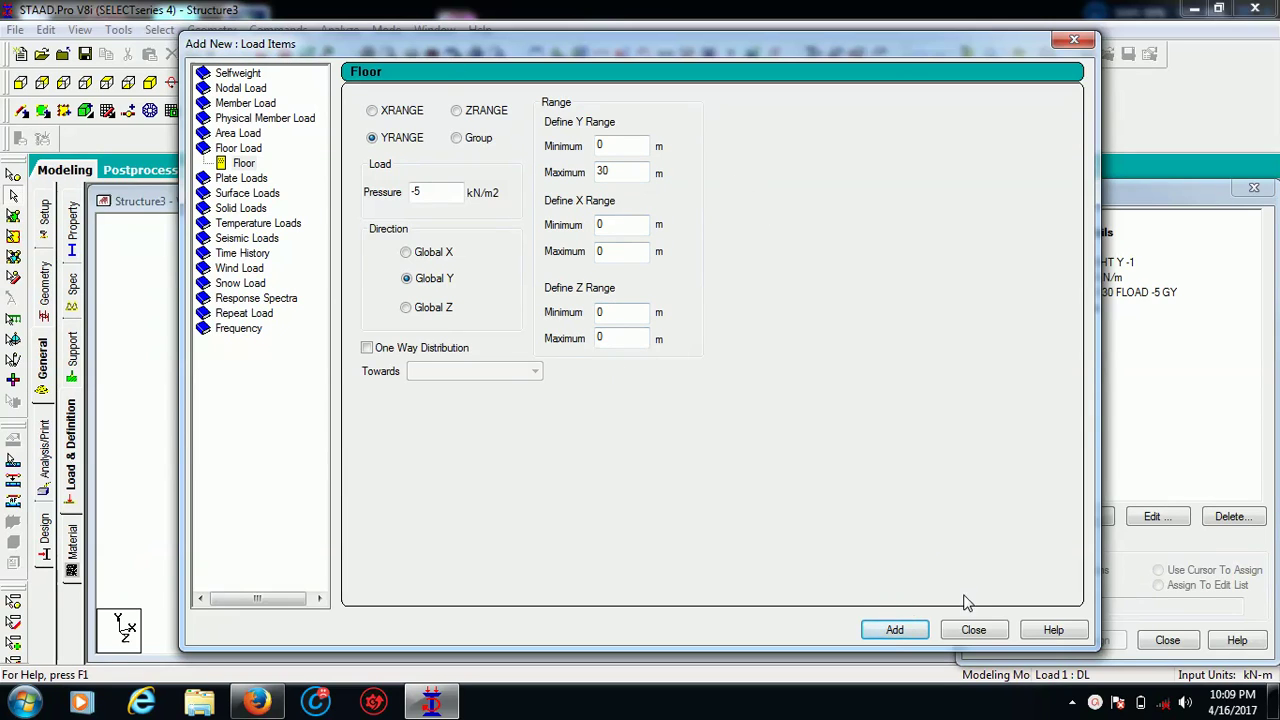
left_click(973, 630)
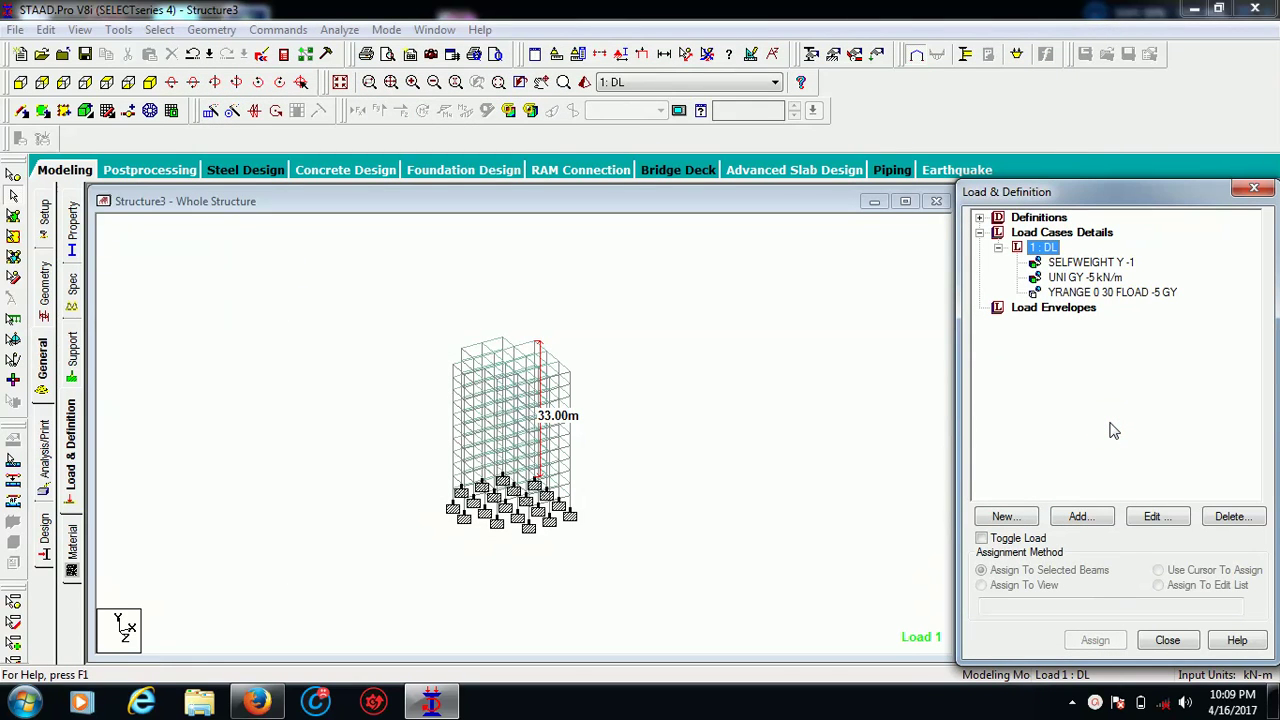
Step: Add a Perform Analysis command to the analysis commands
left_click(44, 465)
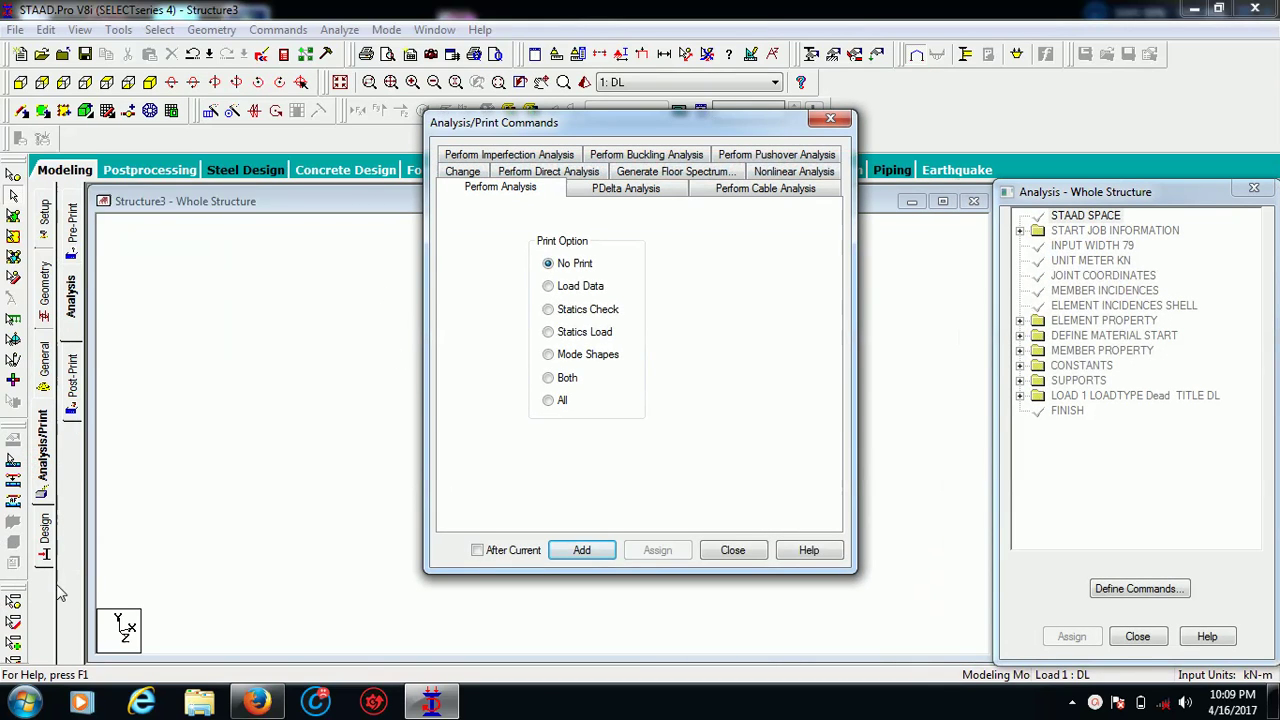
left_click(583, 553)
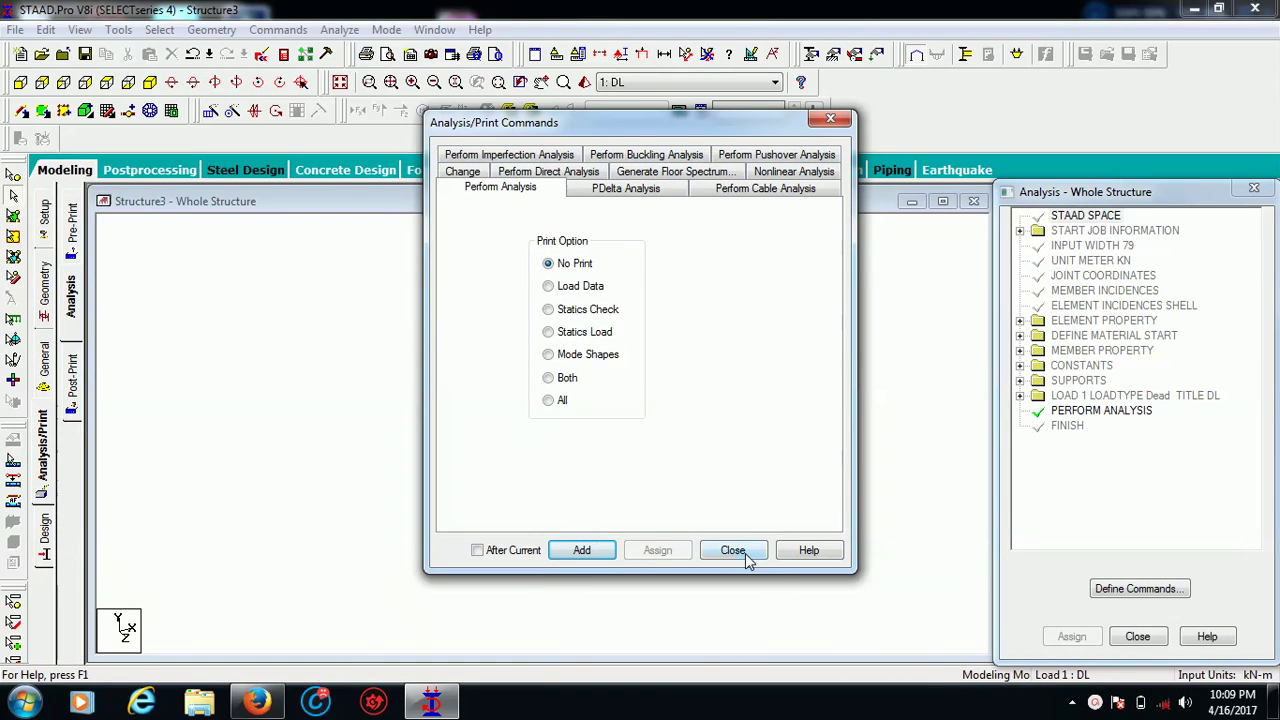
left_click(746, 553)
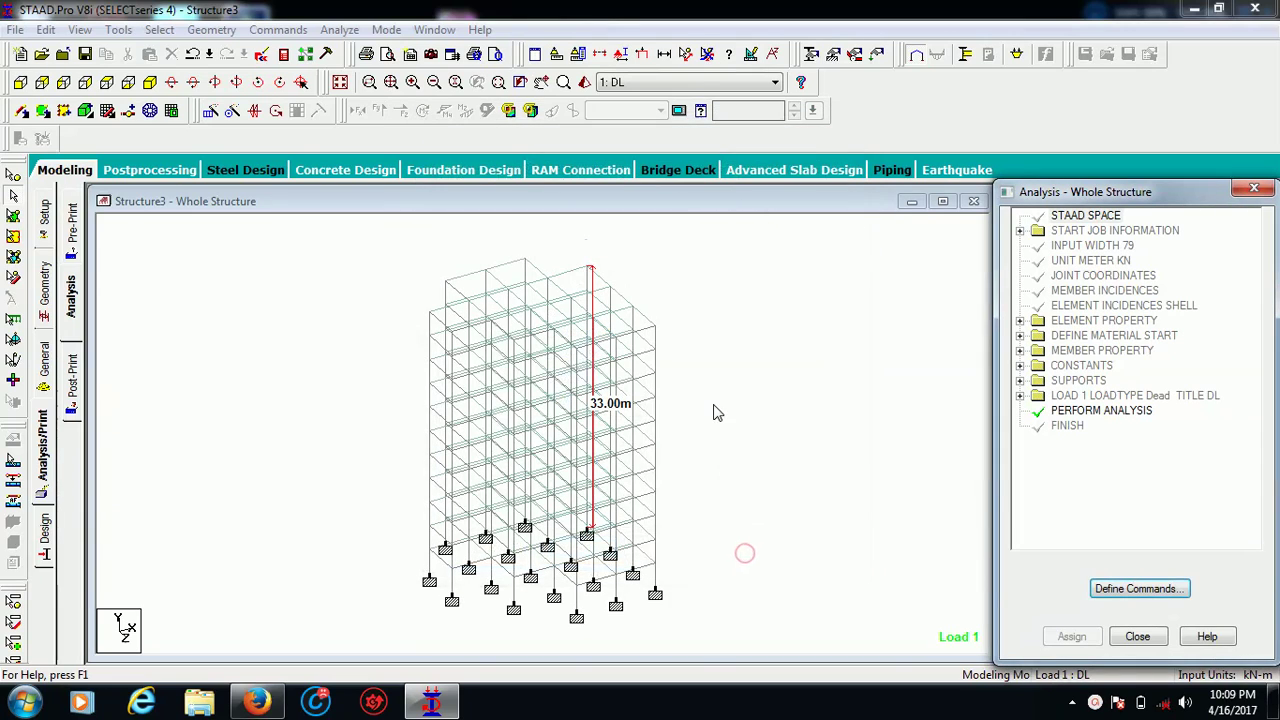
Step: Save Structure3 and run the analysis, choosing to go to Post Processing mode afterwards
left_click(339, 29)
left_click(365, 47)
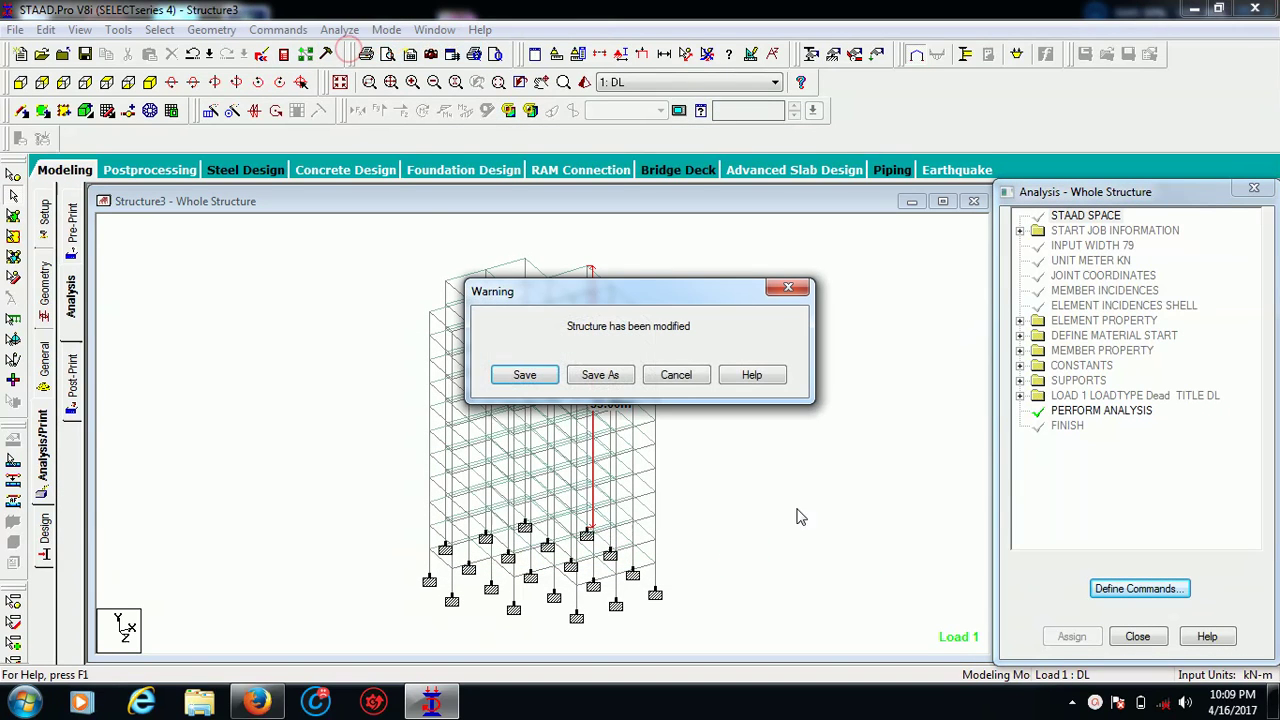
left_click(525, 375)
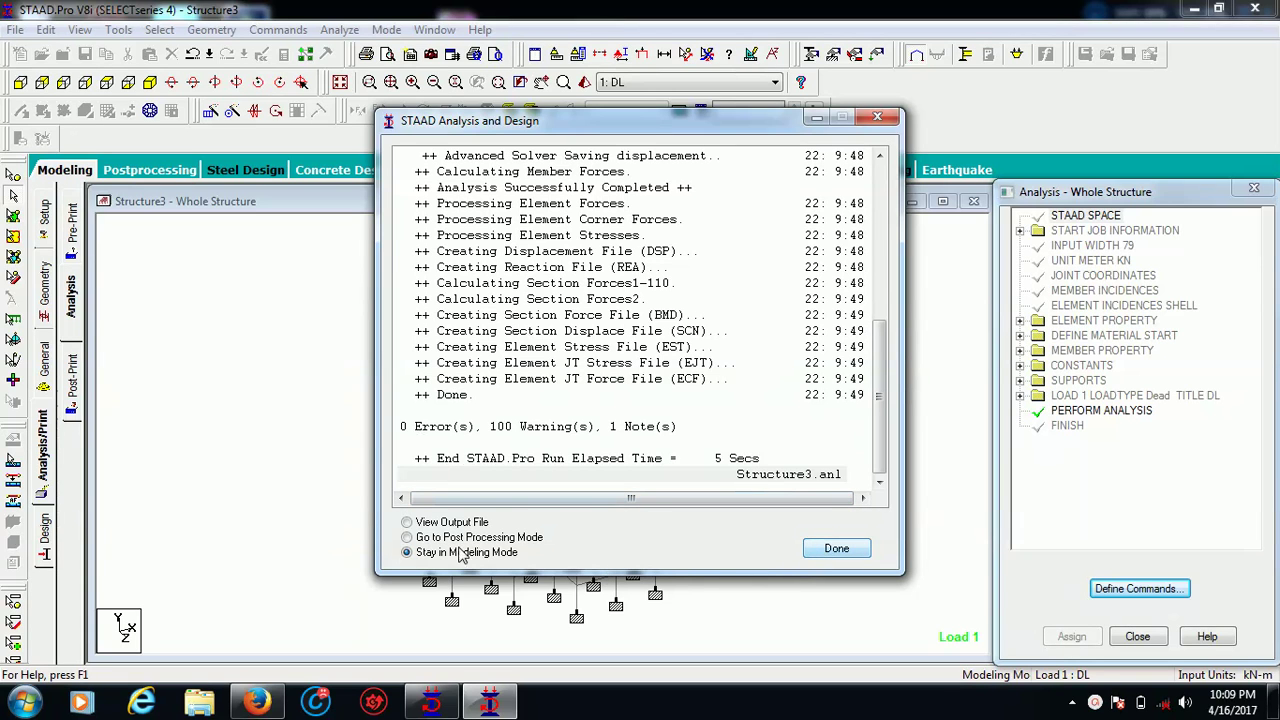
left_click(408, 537)
Step: Enter Postprocessing and show the Plate page with centre and corner stress tables for 1 DL
left_click(830, 548)
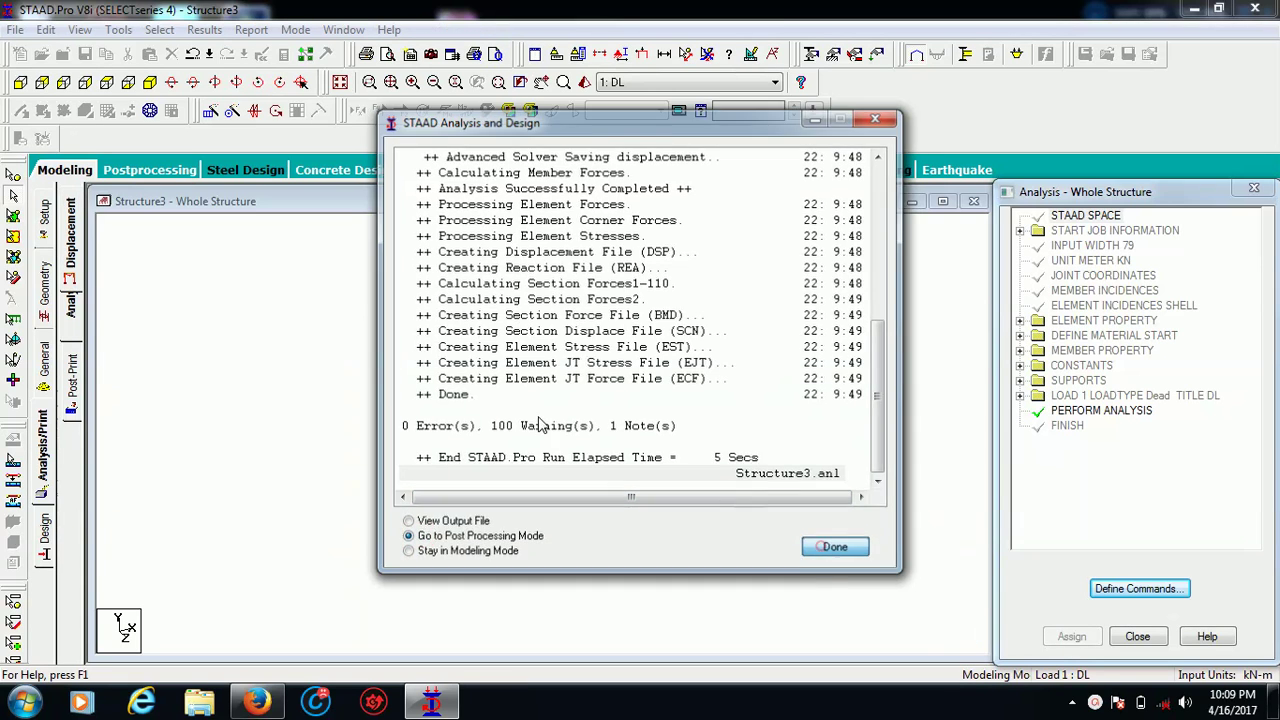
left_click(670, 495)
left_click(214, 312)
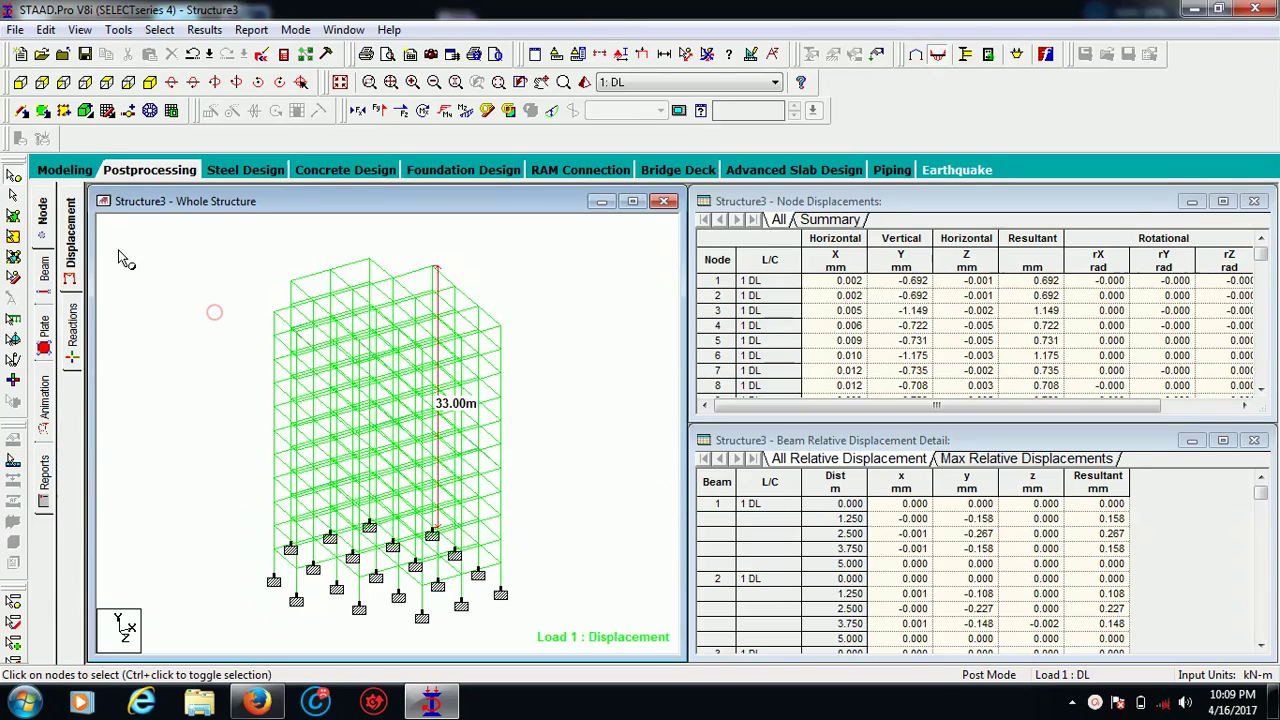
left_click(43, 284)
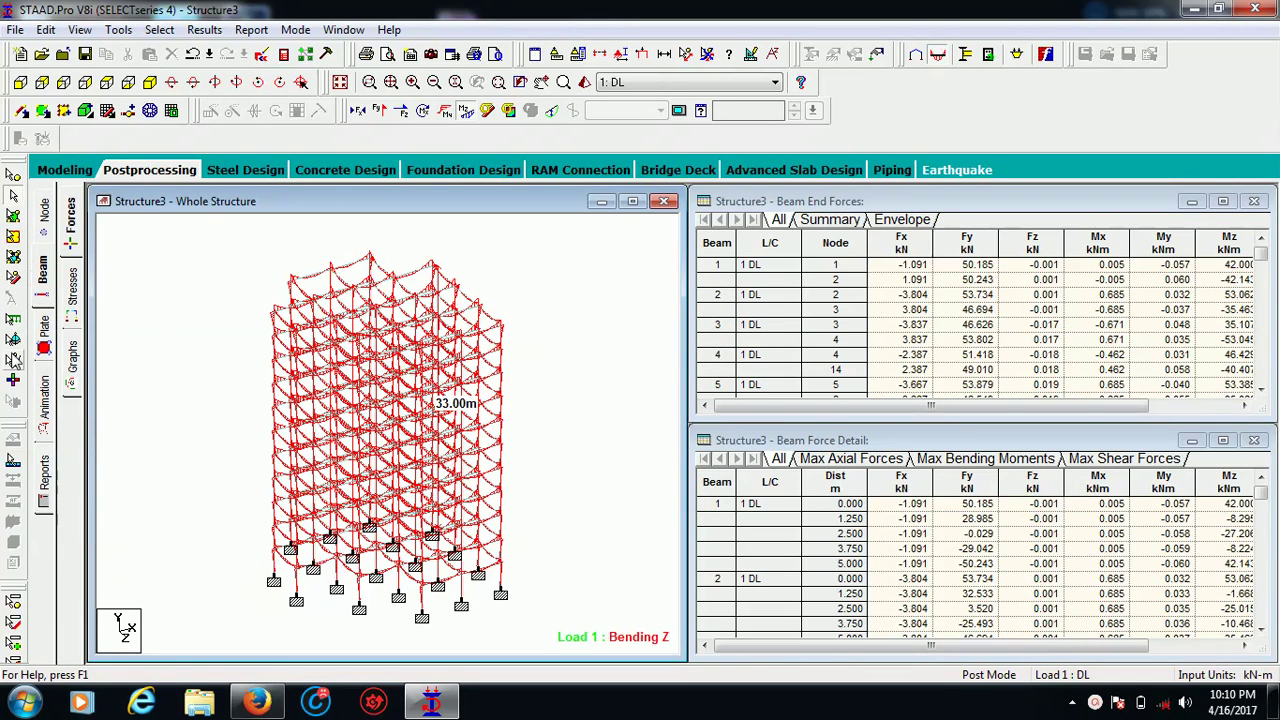
left_click(44, 340)
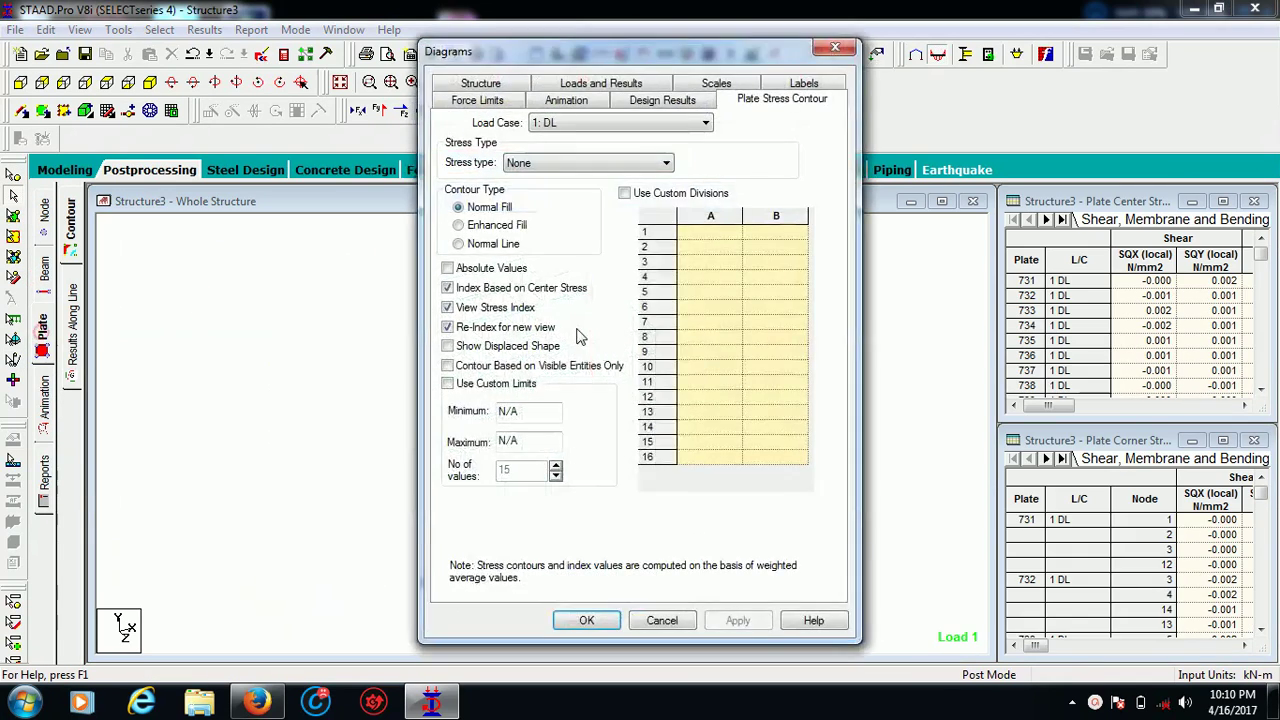
left_click(662, 620)
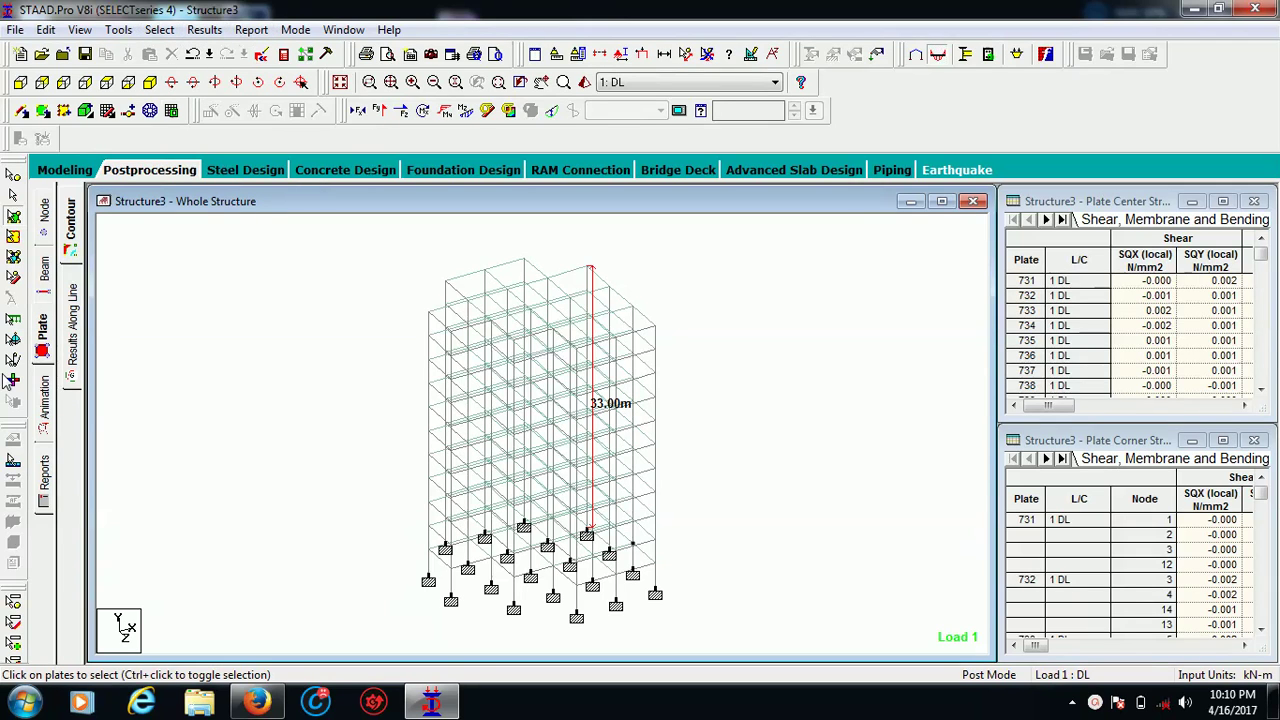
Step: Return to Modeling, open Concrete Design and set the current code to IS456
left_click(45, 172)
left_click(265, 30)
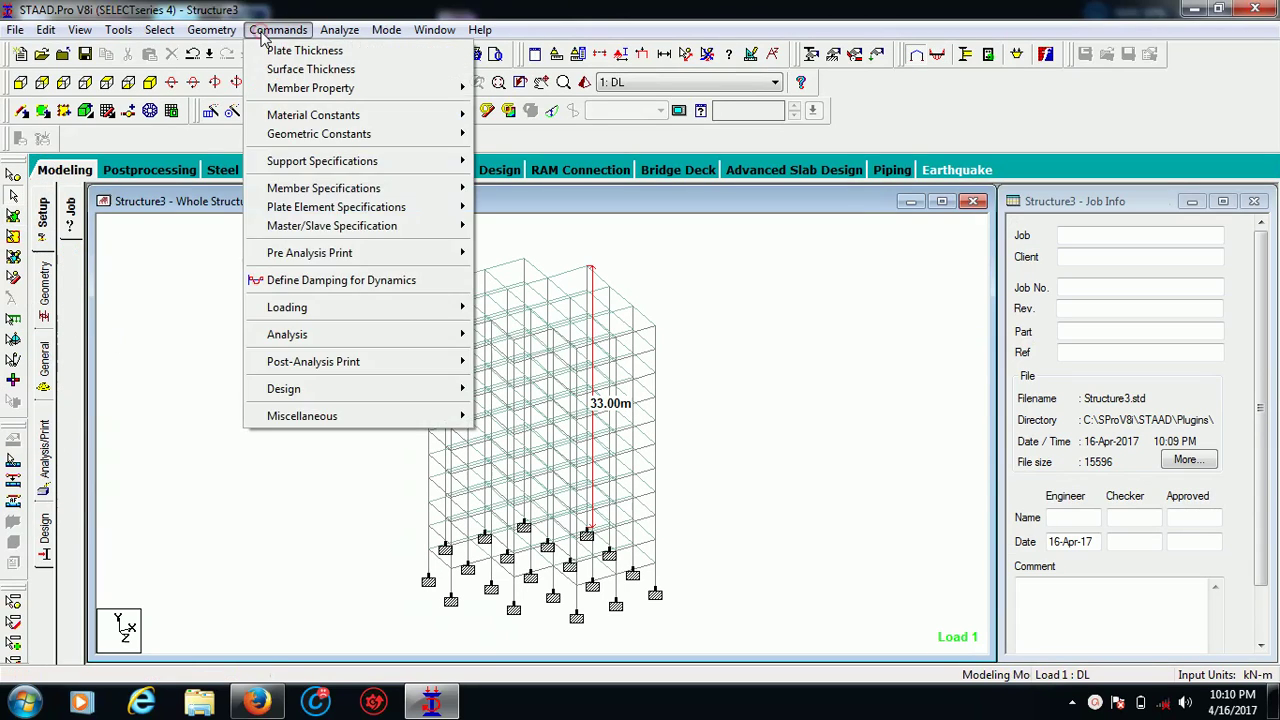
mouse_move(449, 393)
left_click(45, 530)
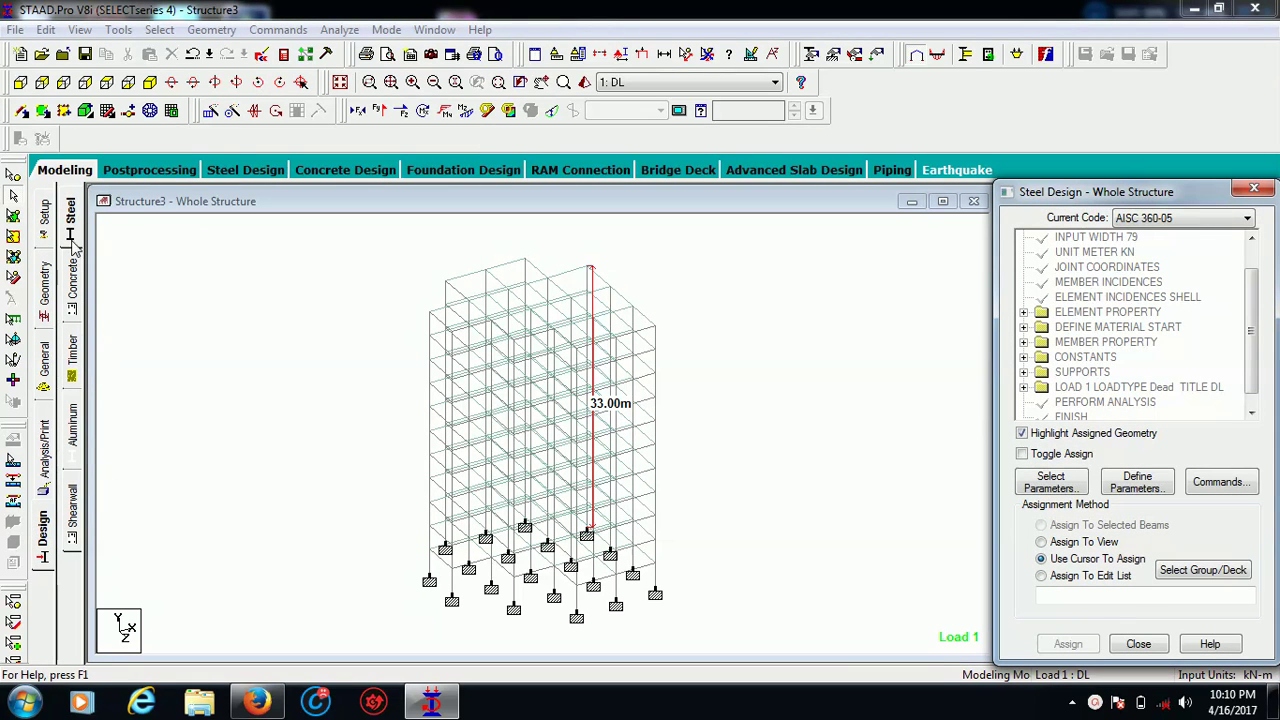
left_click(75, 308)
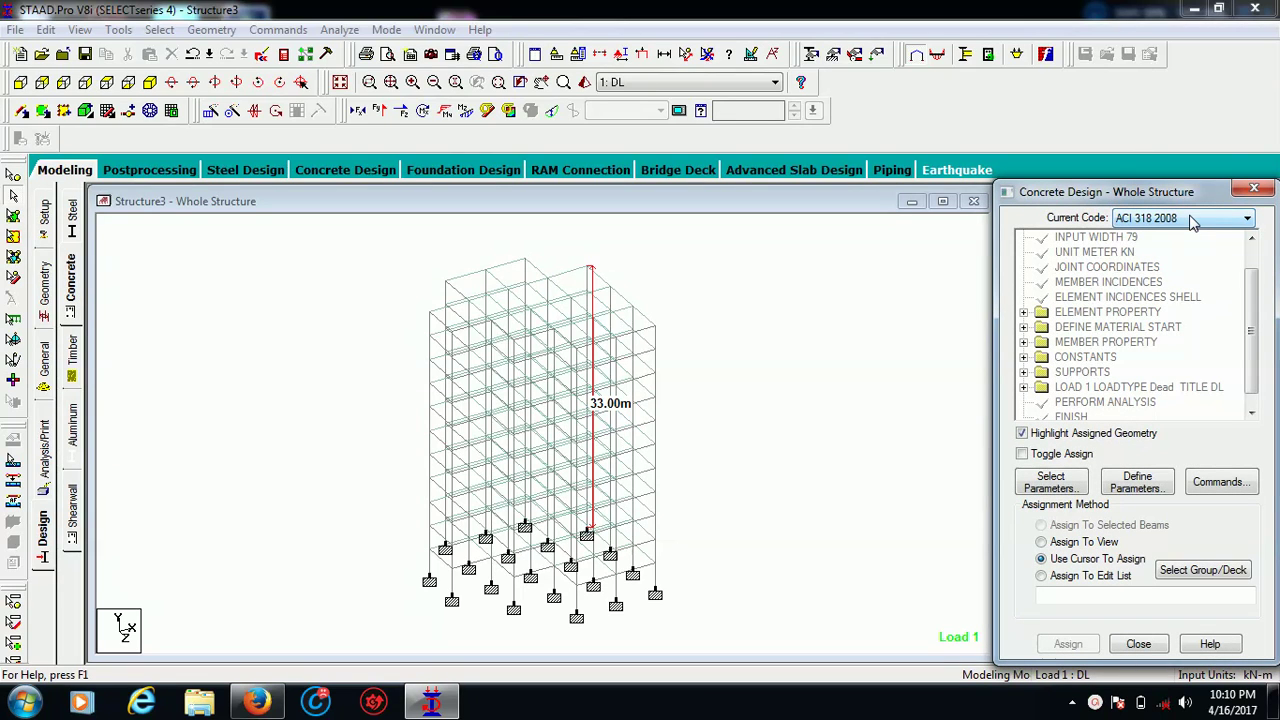
left_click(1234, 225)
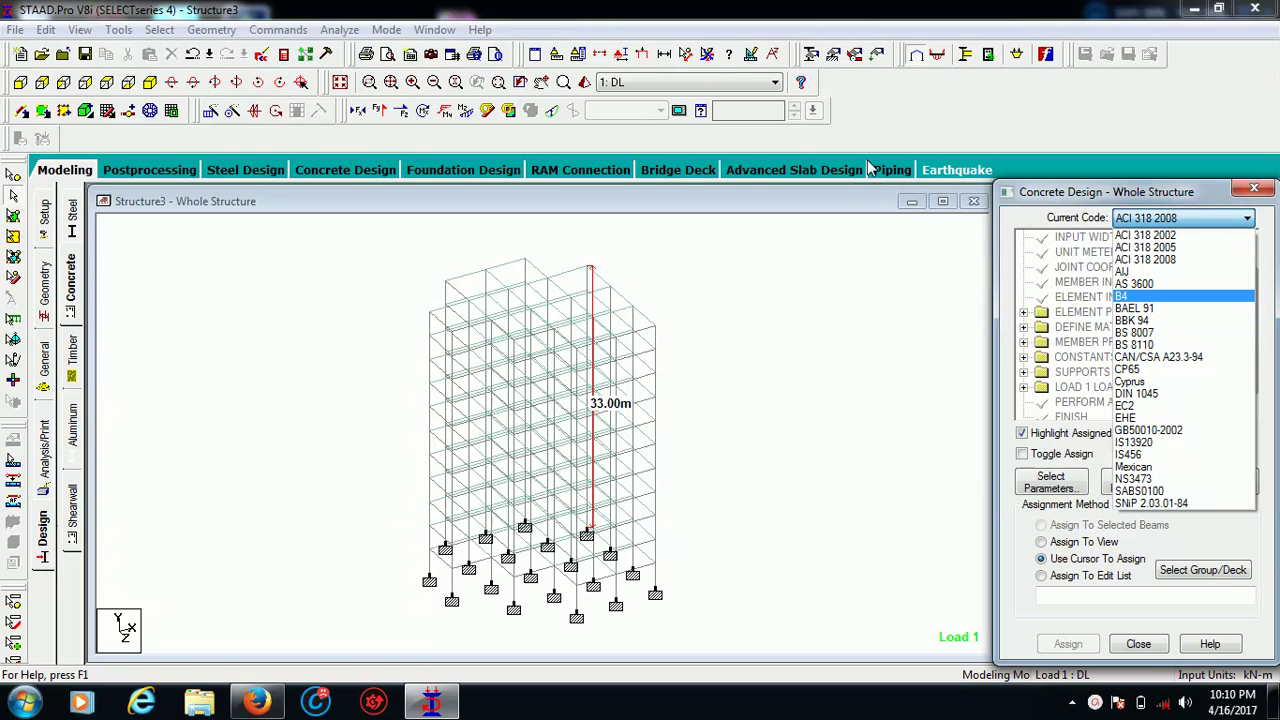
left_click(1155, 455)
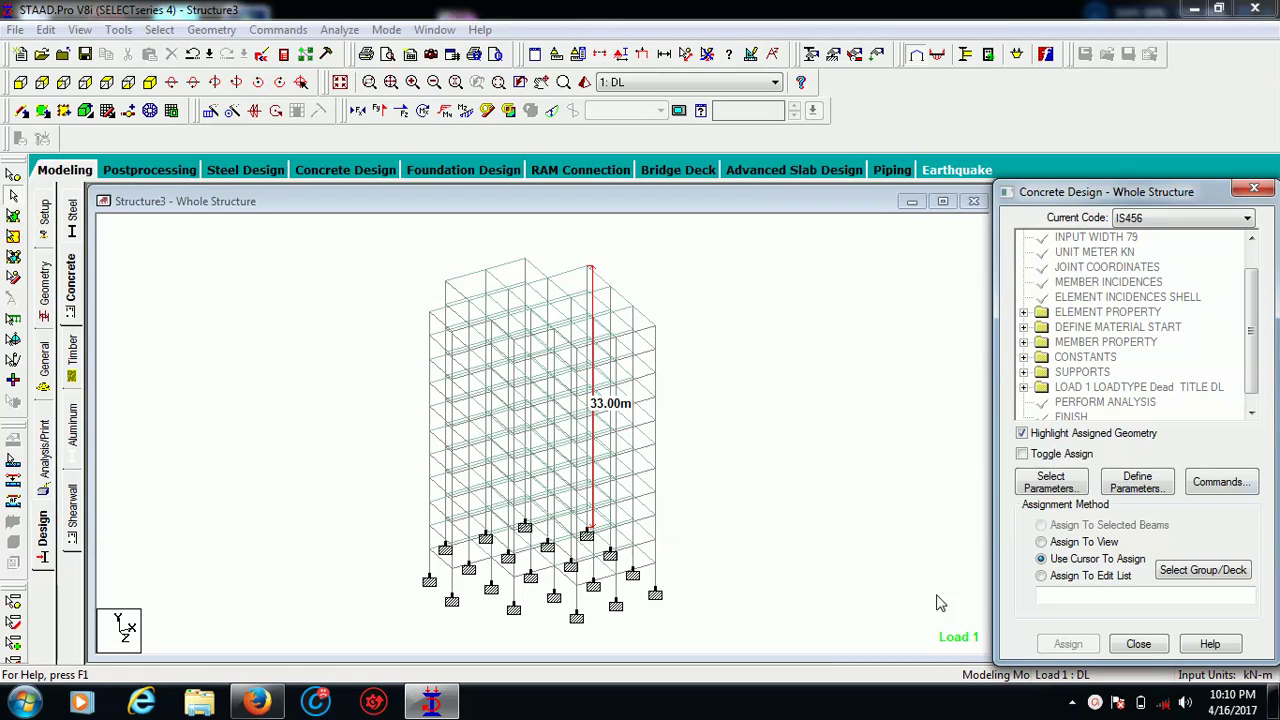
Step: Clear the design parameter list and select only Fc and Fymain, then open their values
left_click(1072, 485)
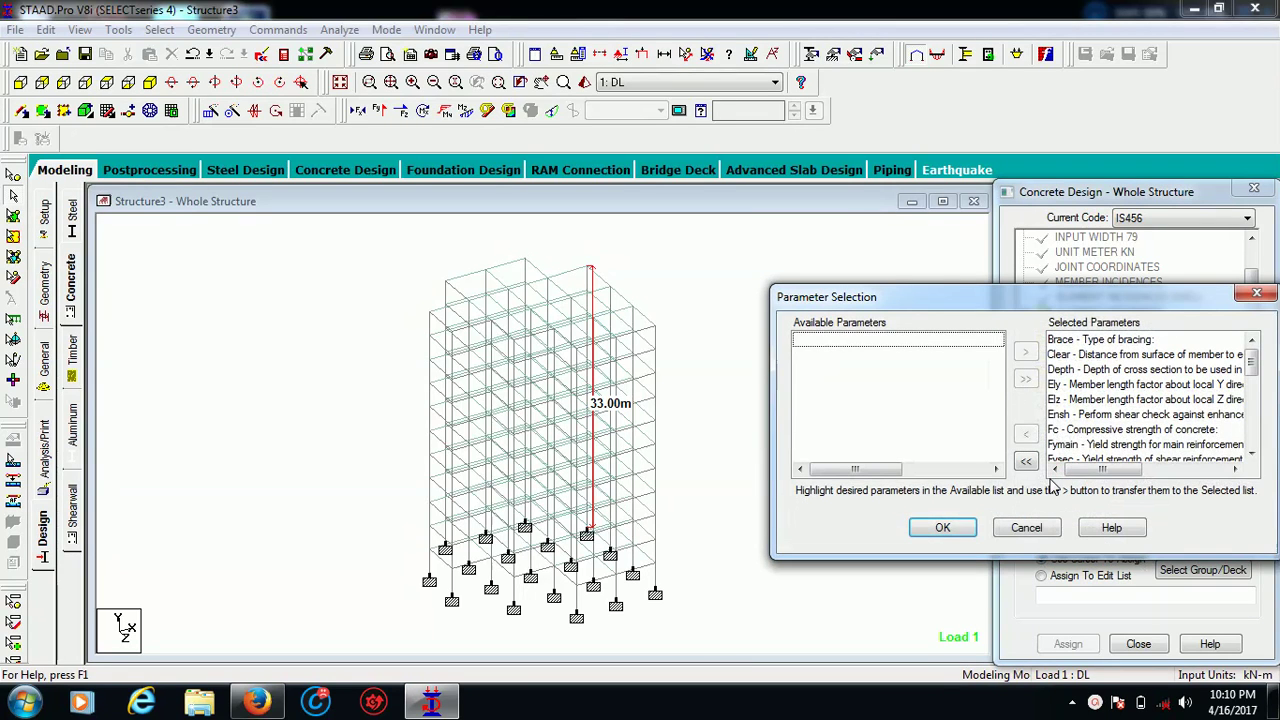
left_click(1026, 461)
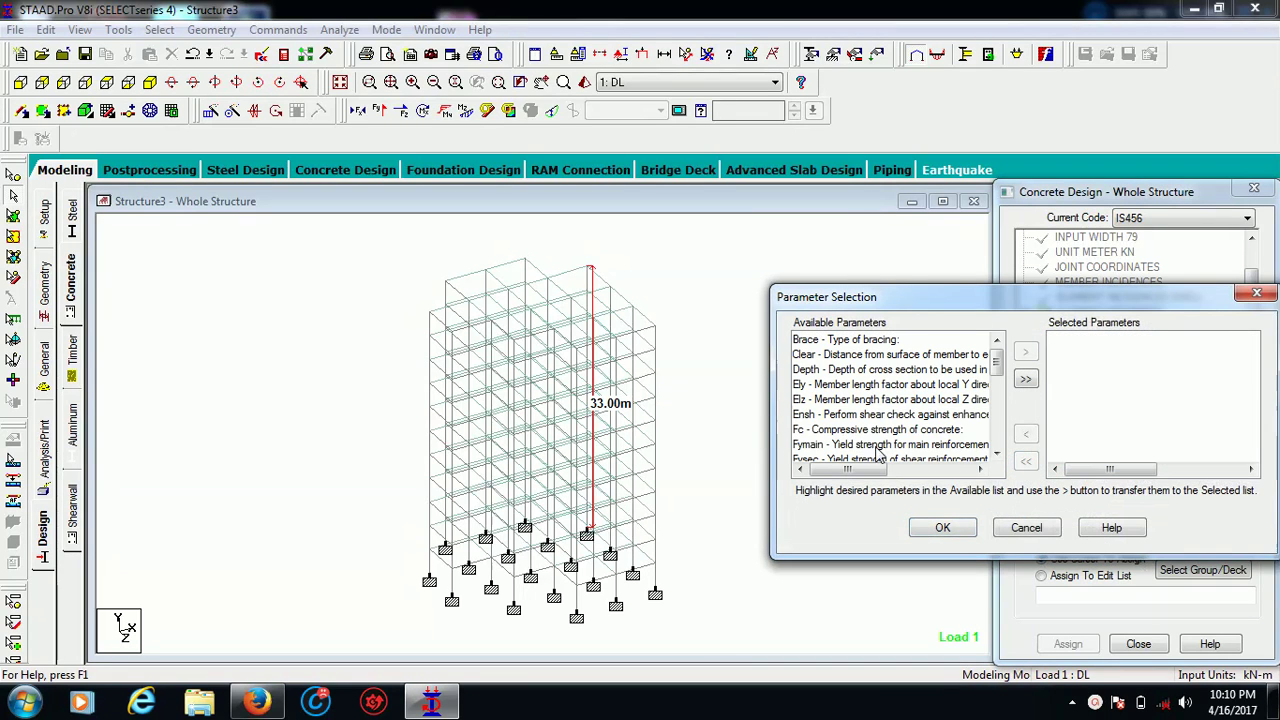
left_click(845, 430)
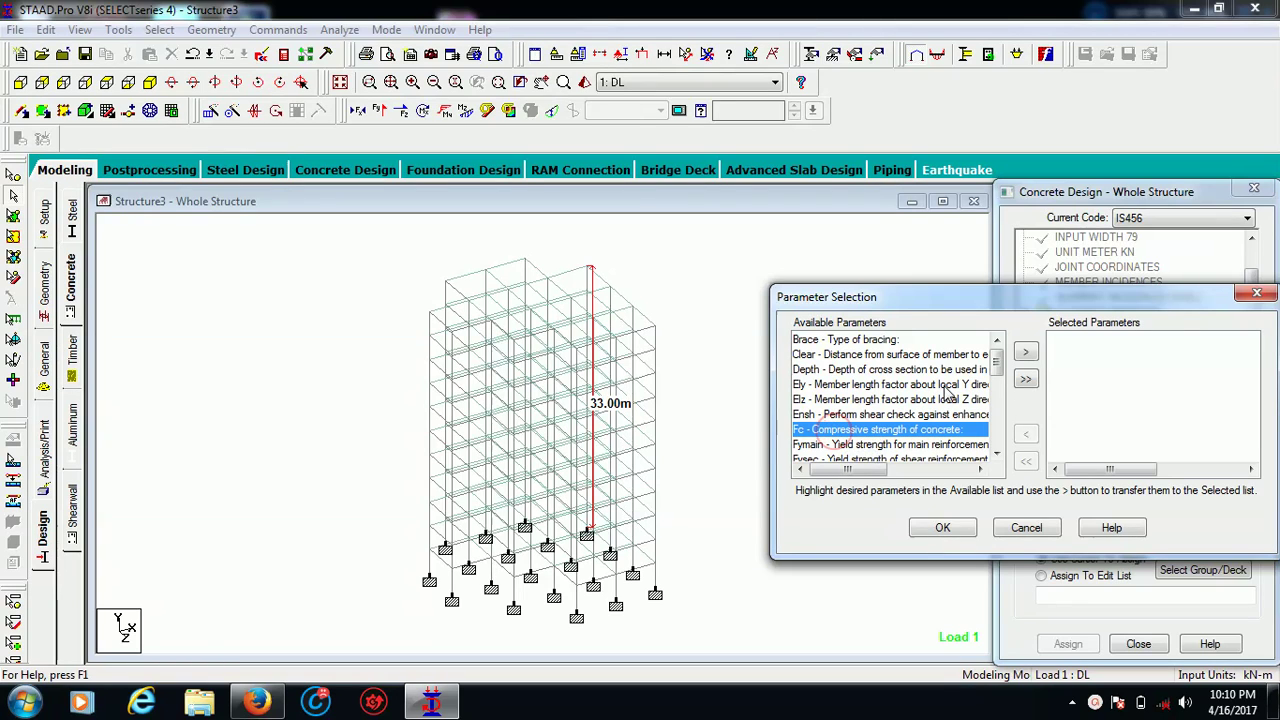
left_click(1025, 351)
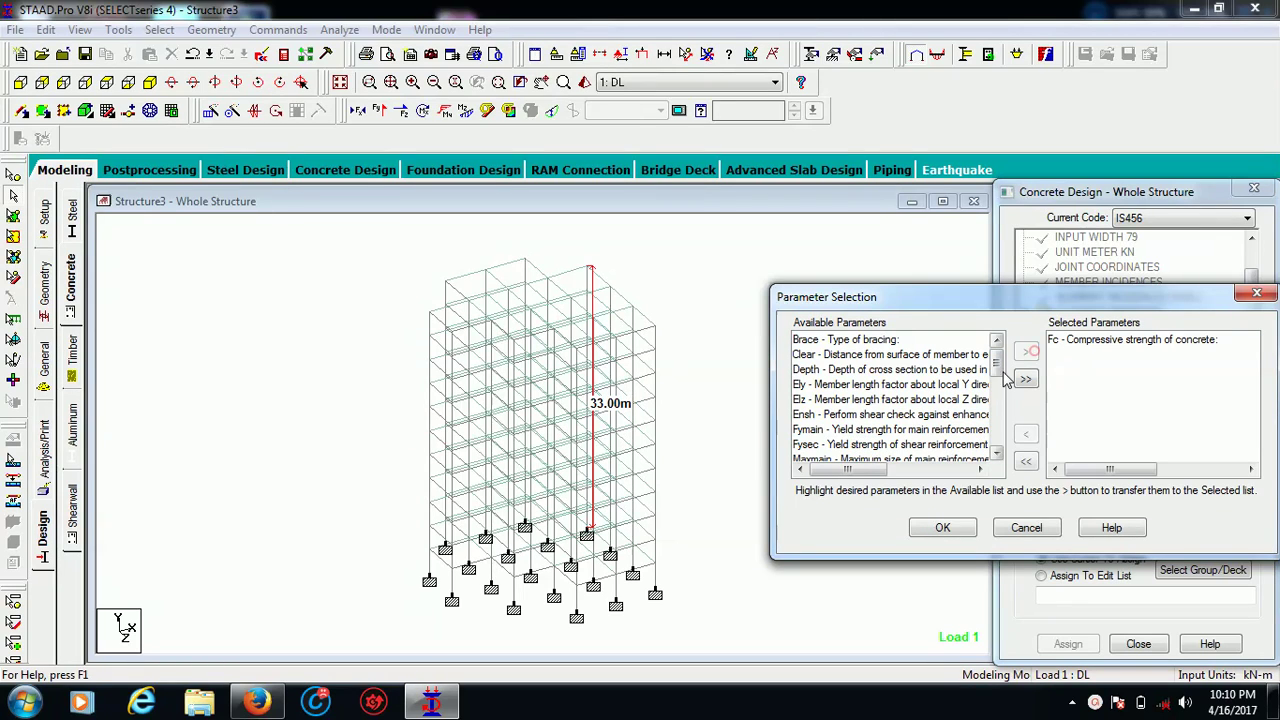
left_click(893, 429)
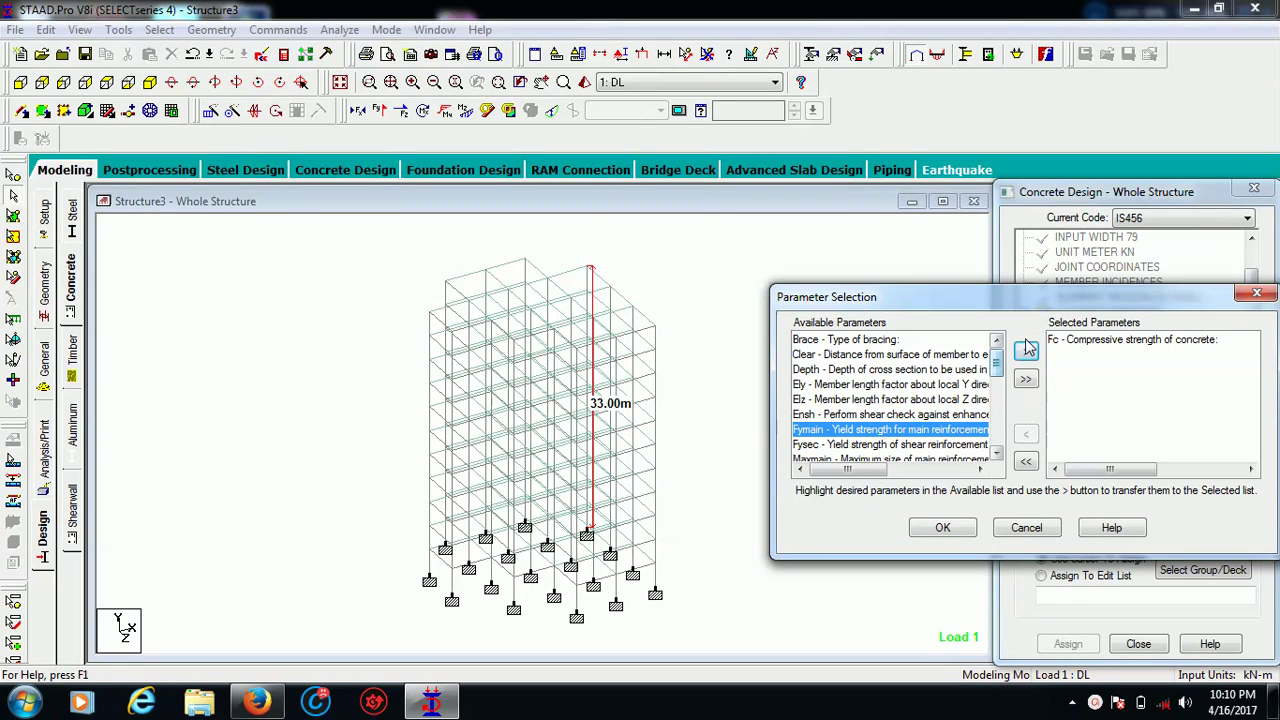
left_click(1025, 352)
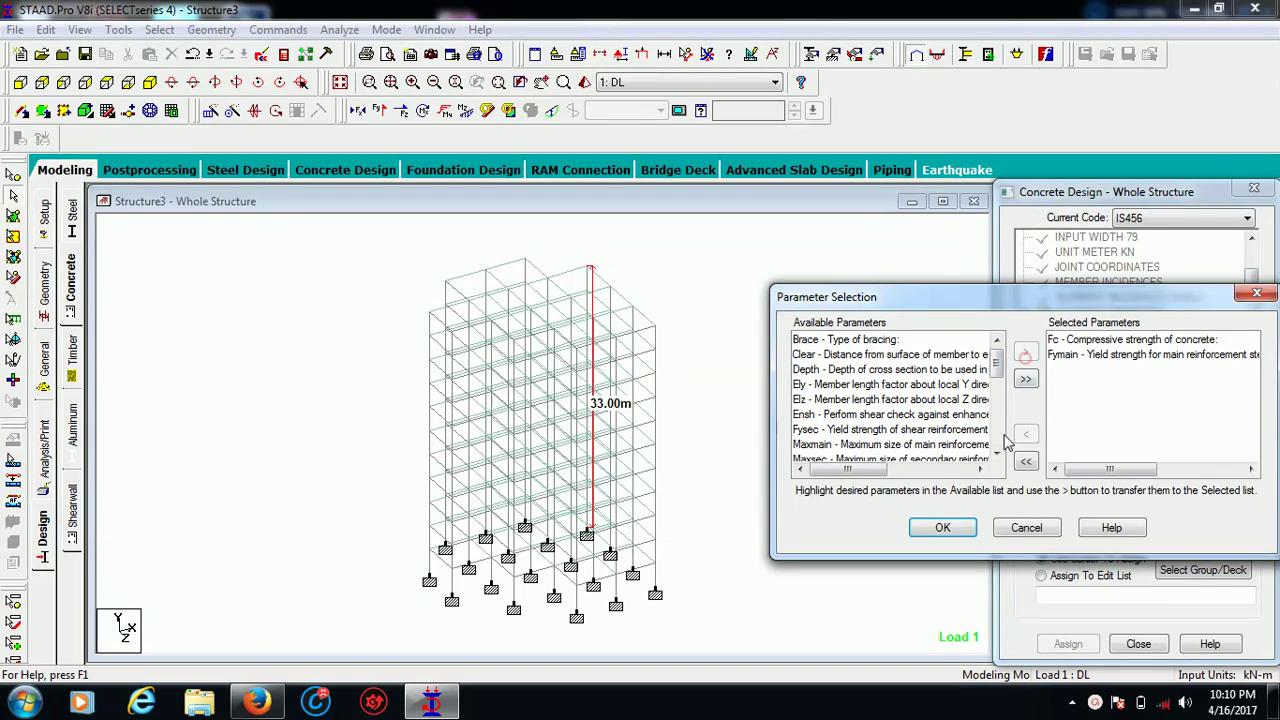
left_click(942, 527)
left_click(1133, 484)
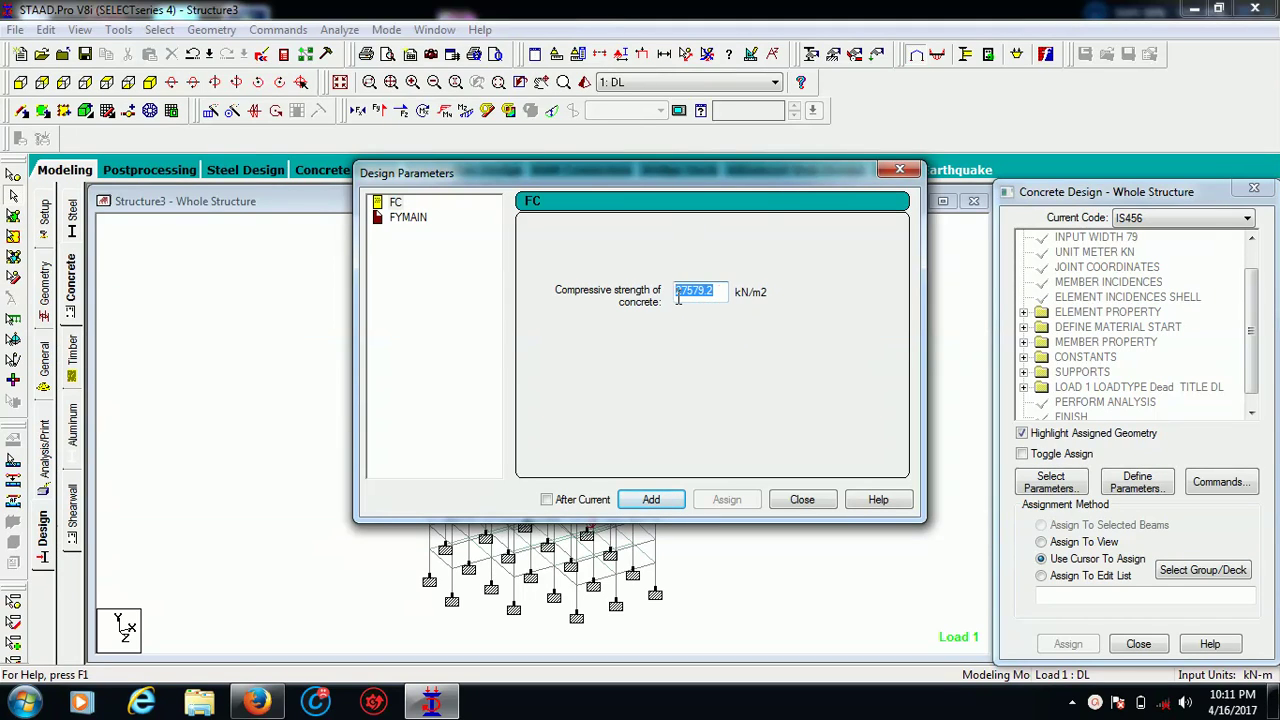
Step: Add FC as 25000 kN/m2 and FYMAIN as 415000 kN/m2 to the concrete design
type("3")
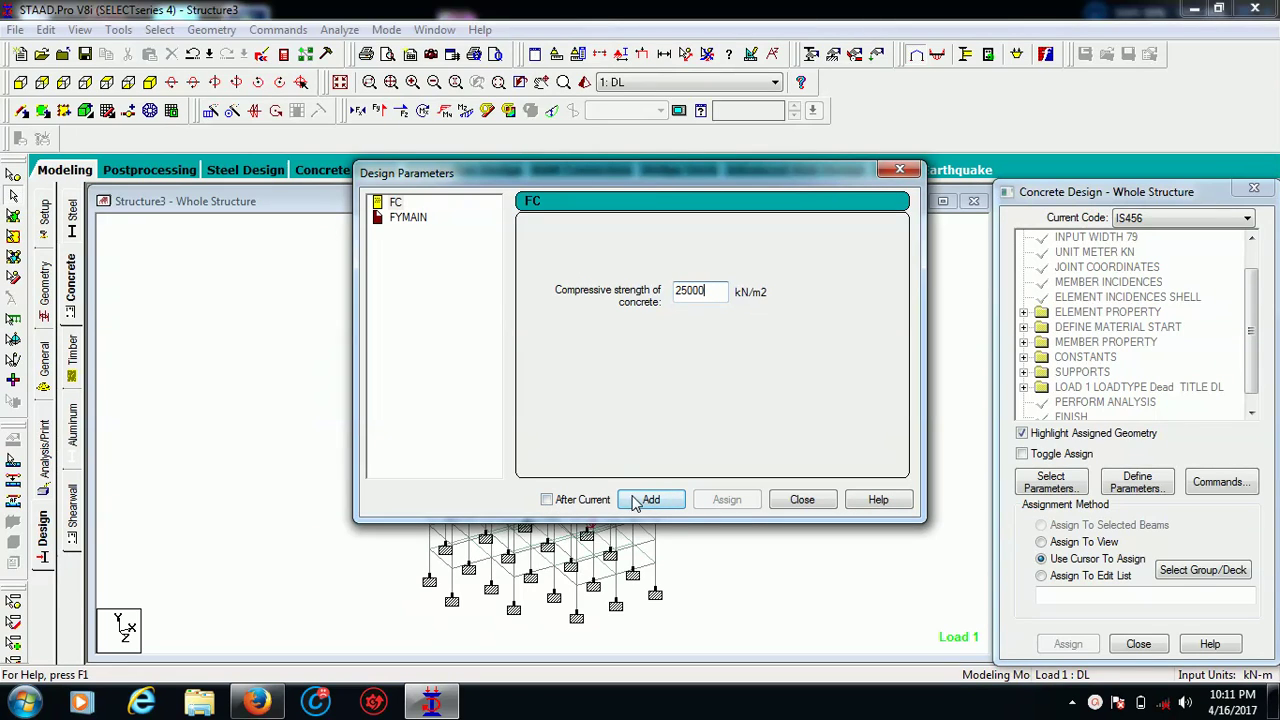
left_click(640, 500)
left_click(401, 226)
left_click_drag(718, 295, 667, 298)
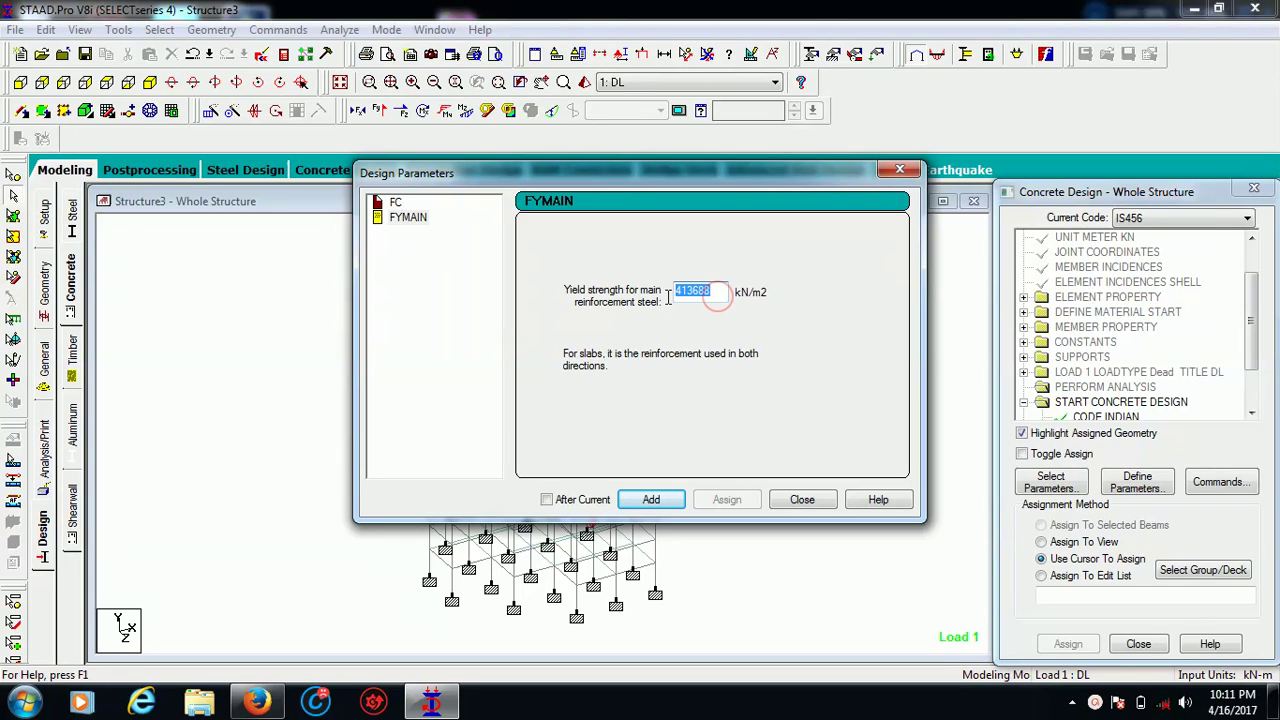
type("415000")
left_click(651, 499)
left_click(801, 499)
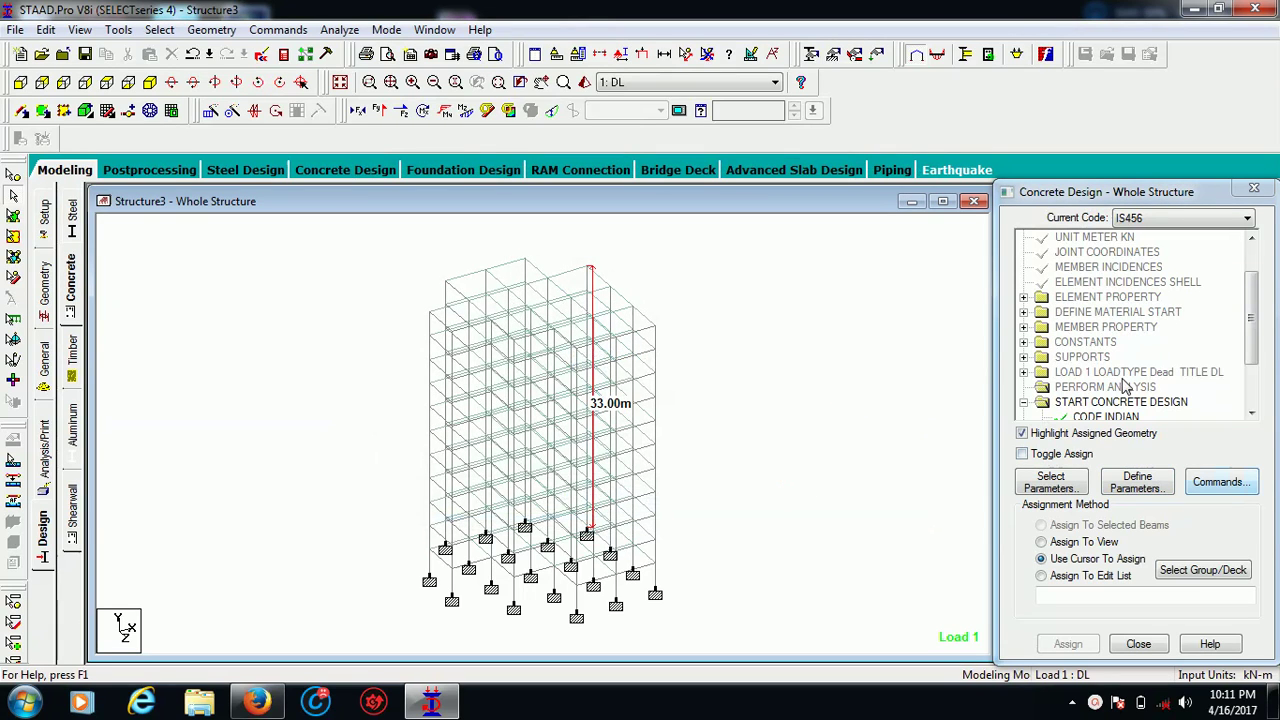
Step: Add DESIGN BEAM, DESIGN COLUMN, DESIGN SLAB/ELEMENT and TAKE OFF commands
left_click(1220, 483)
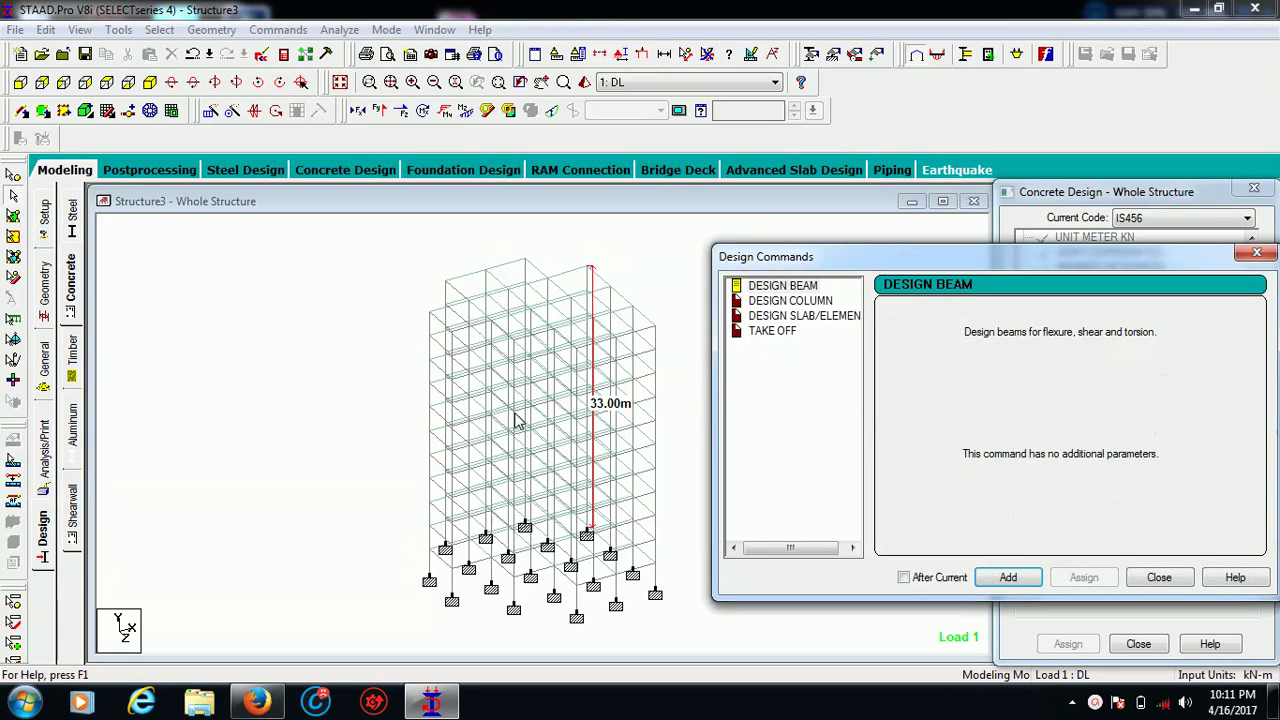
left_click(775, 289)
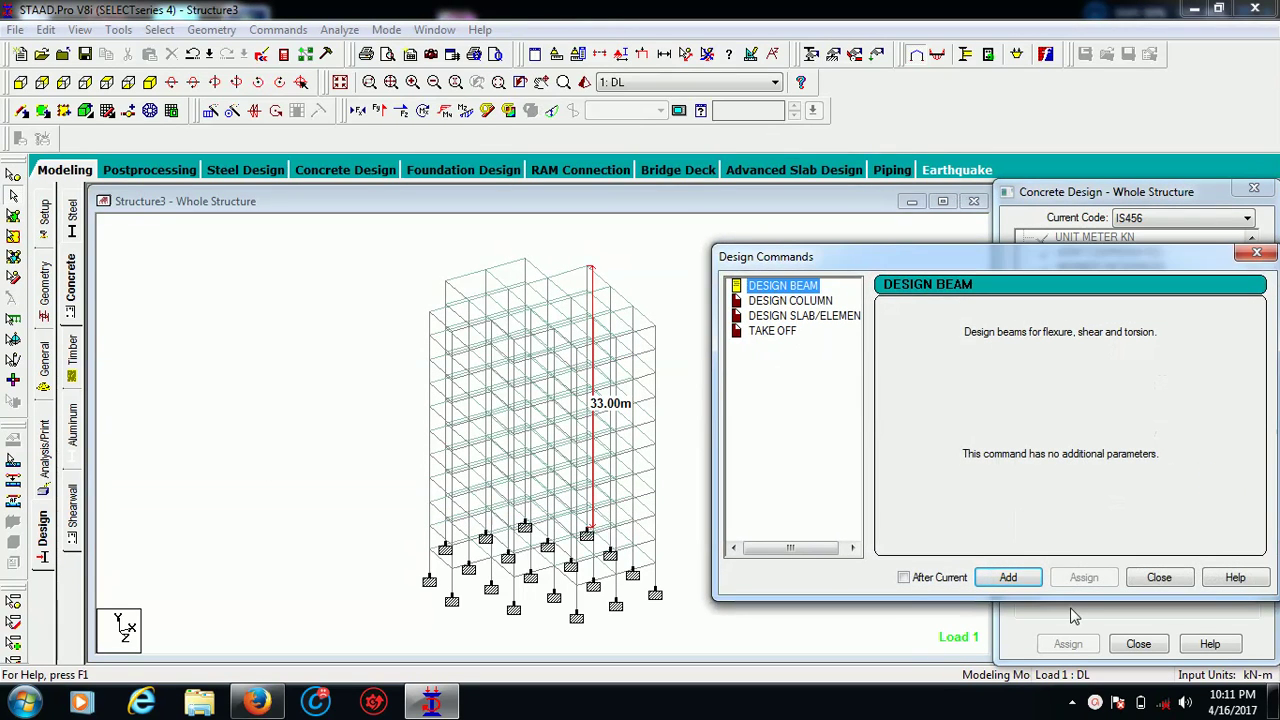
left_click(1008, 578)
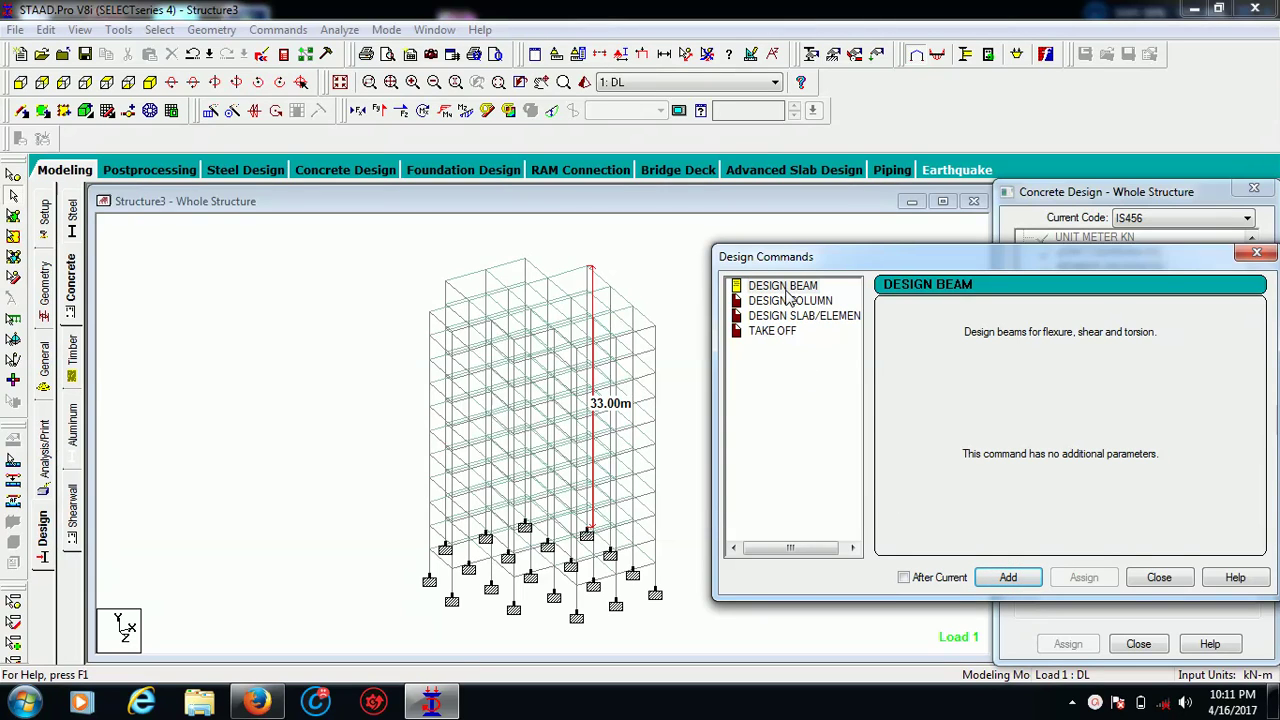
left_click(789, 300)
left_click(1010, 582)
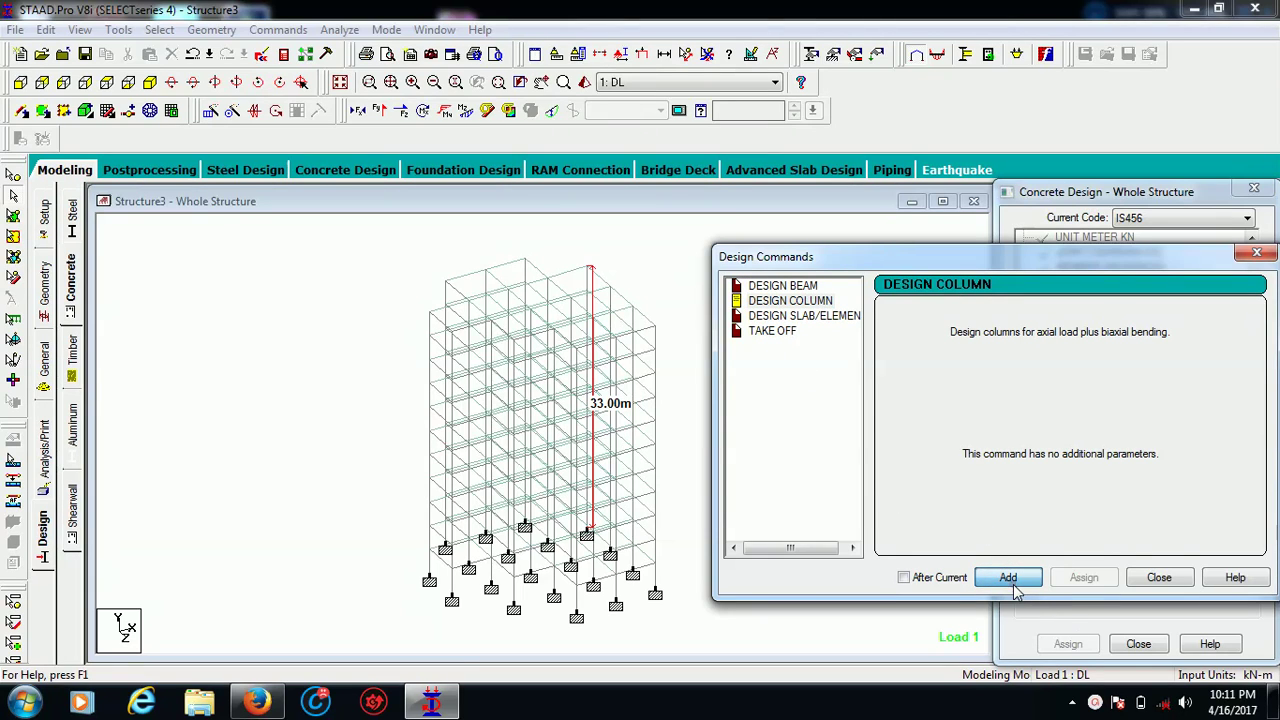
left_click(826, 316)
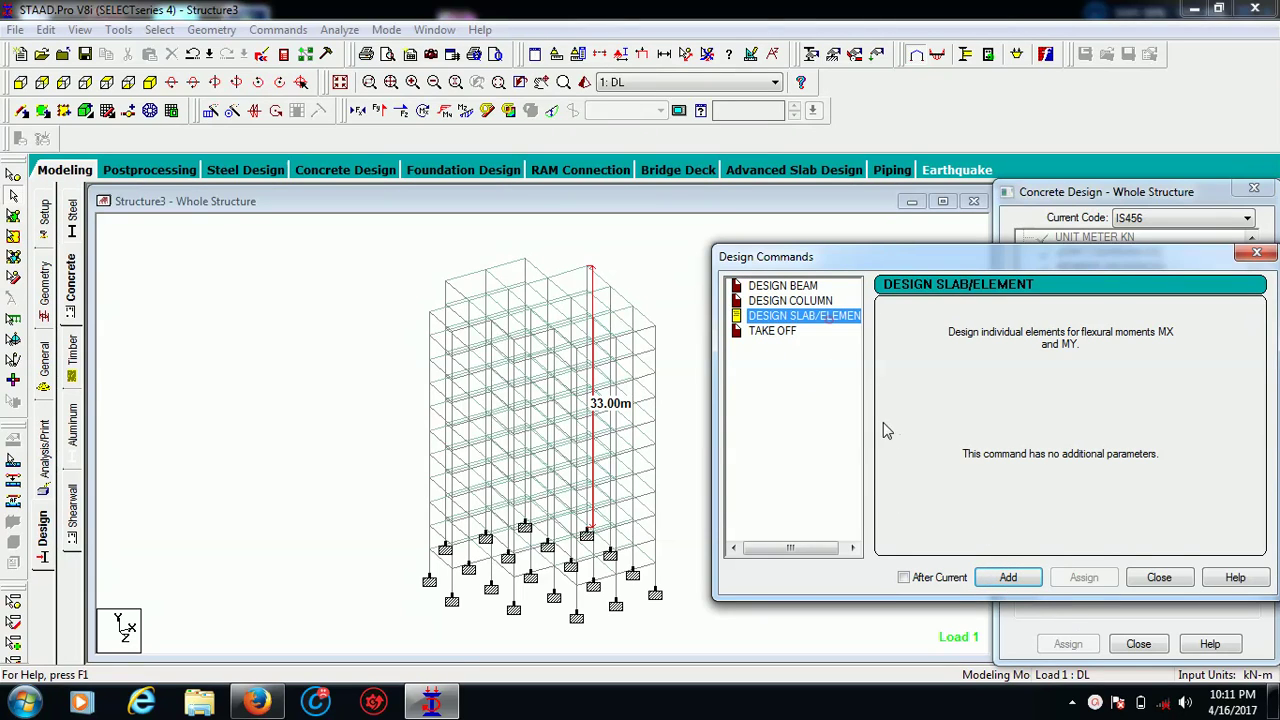
left_click(1006, 584)
left_click(771, 335)
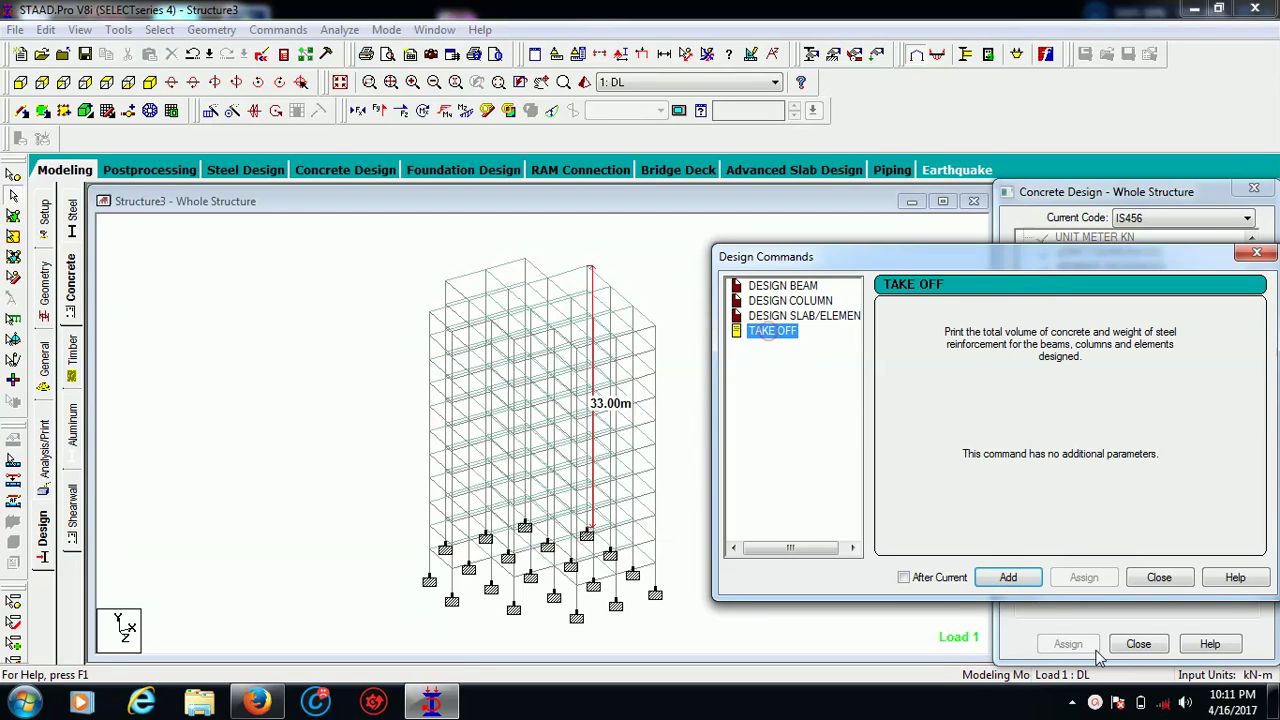
left_click(1008, 577)
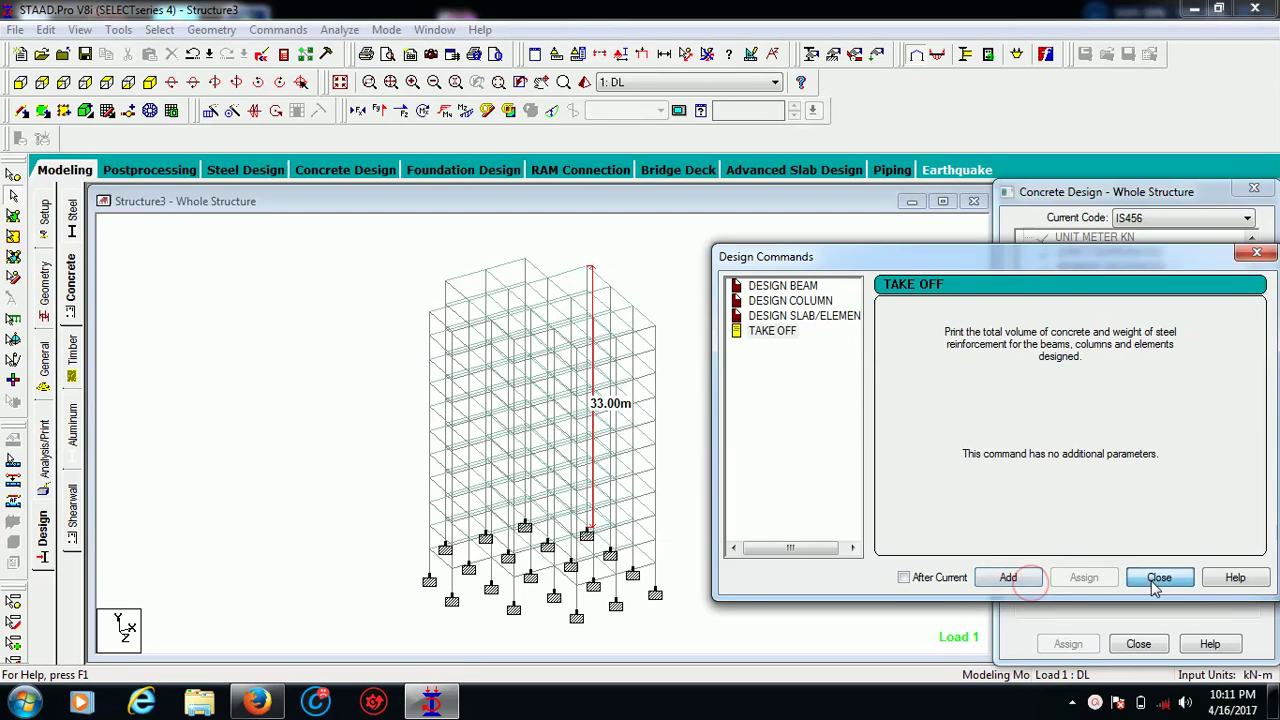
left_click(1156, 580)
Step: Assign FC 25000 and FYMAIN 415000 to all members in the view
left_click_drag(1250, 330, 1250, 356)
left_click(1095, 387)
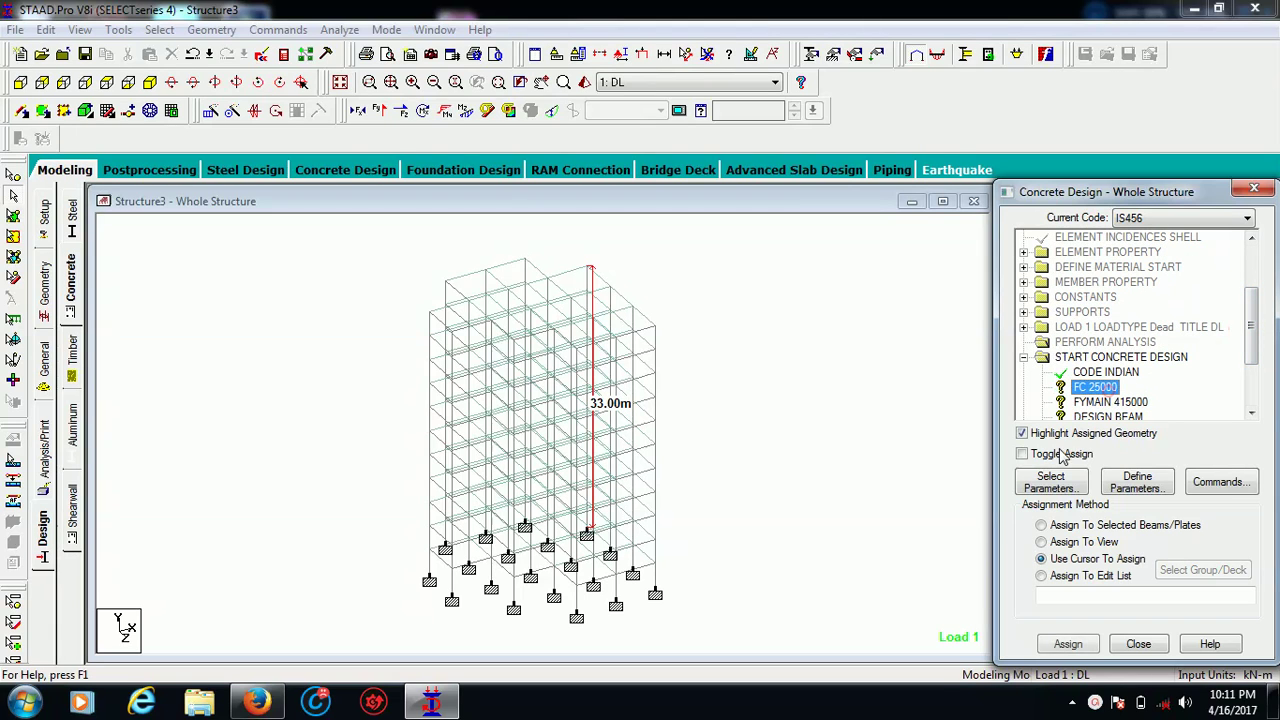
left_click(1041, 541)
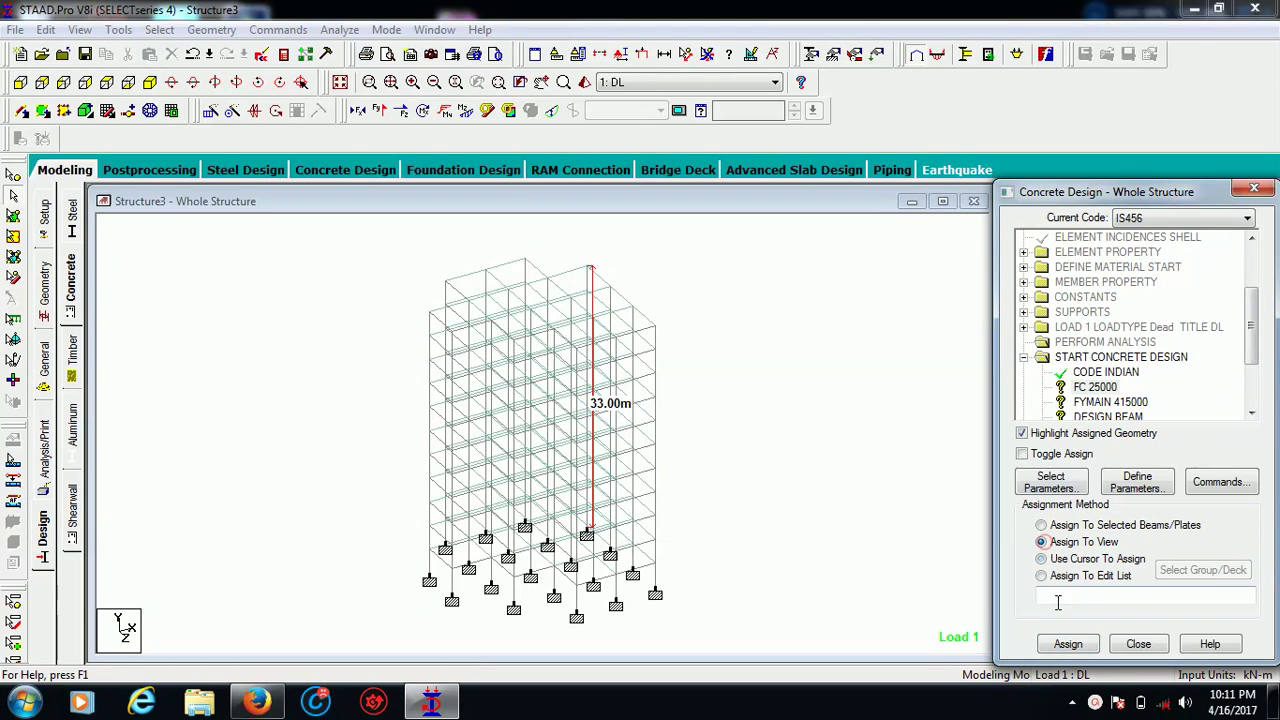
left_click(1066, 644)
left_click(1131, 468)
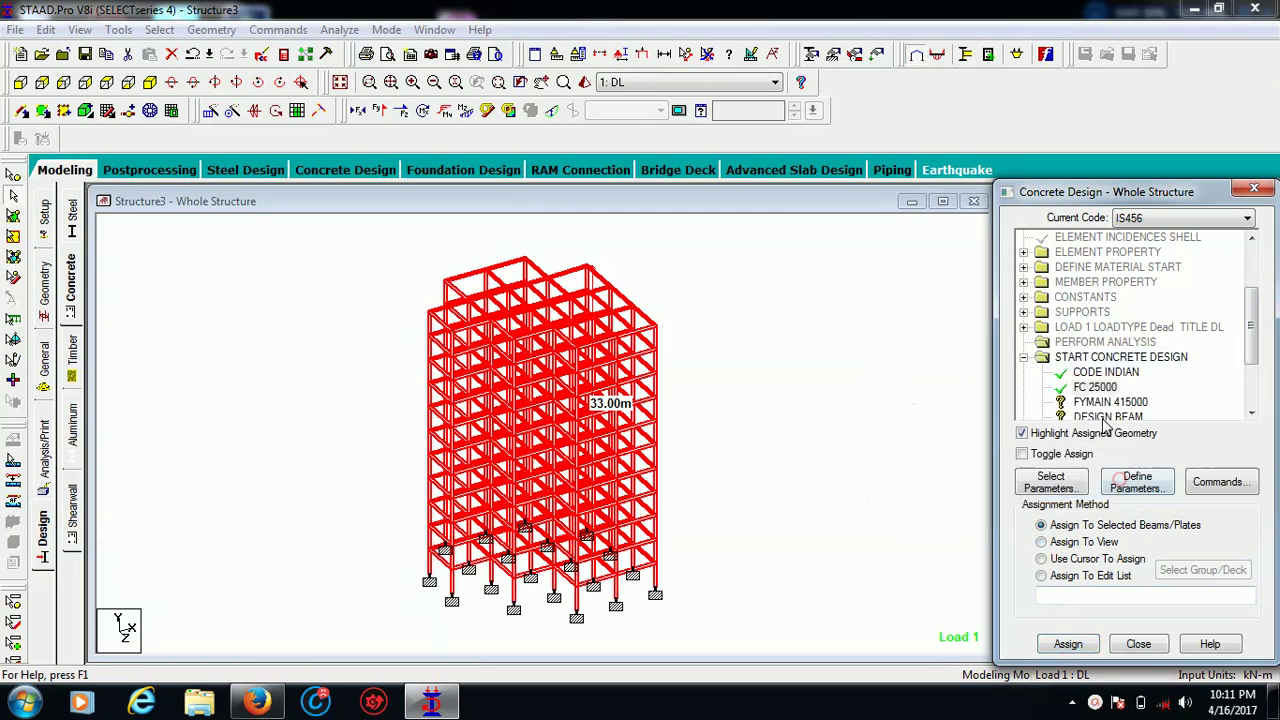
left_click(1102, 401)
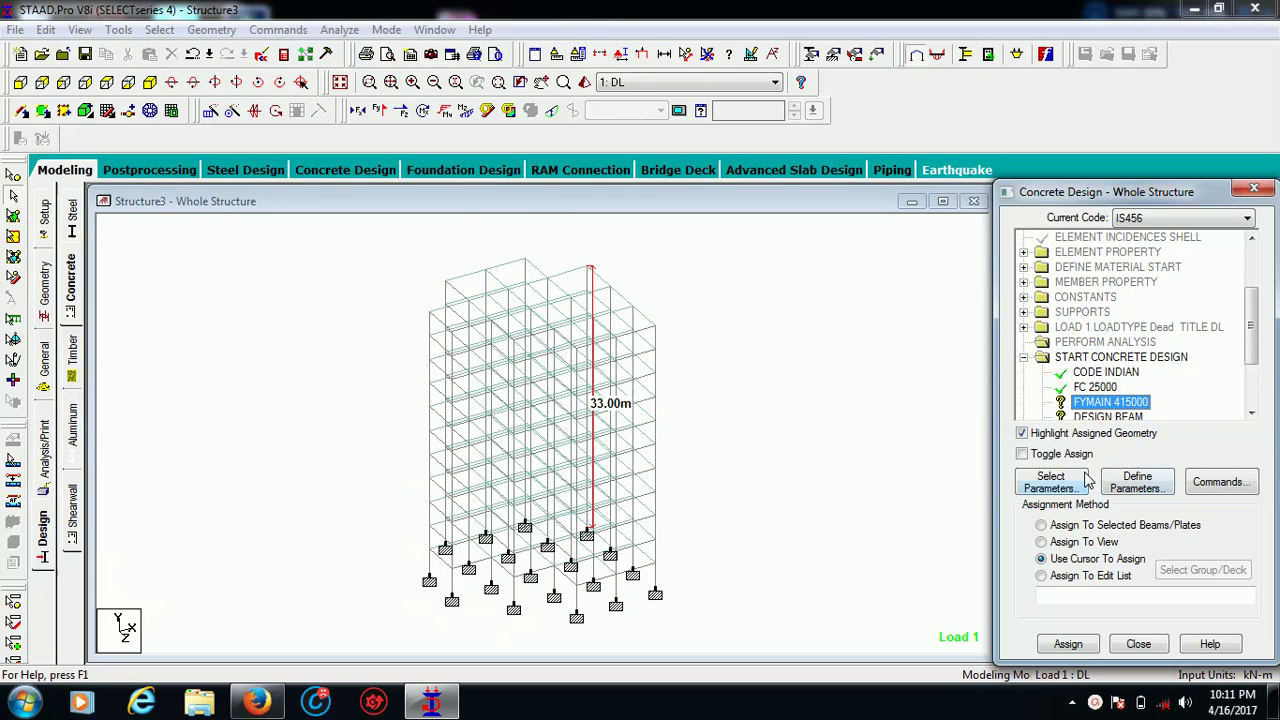
left_click(1041, 541)
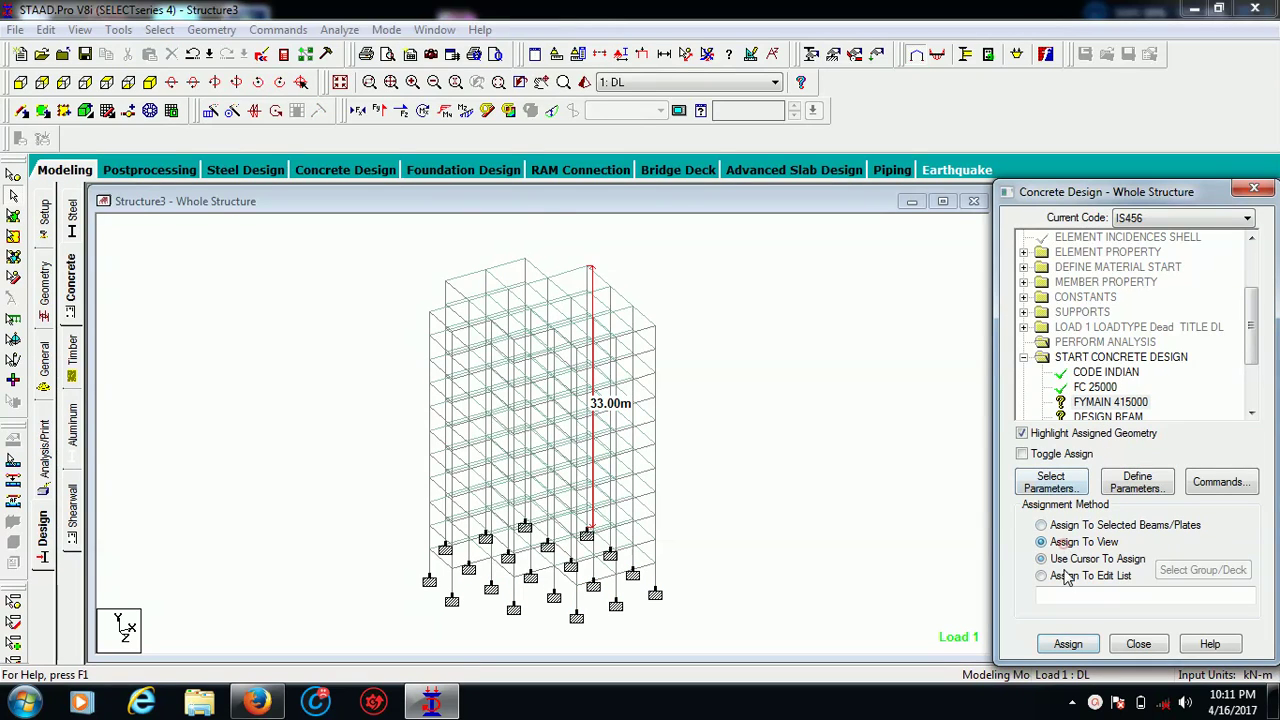
left_click(1074, 646)
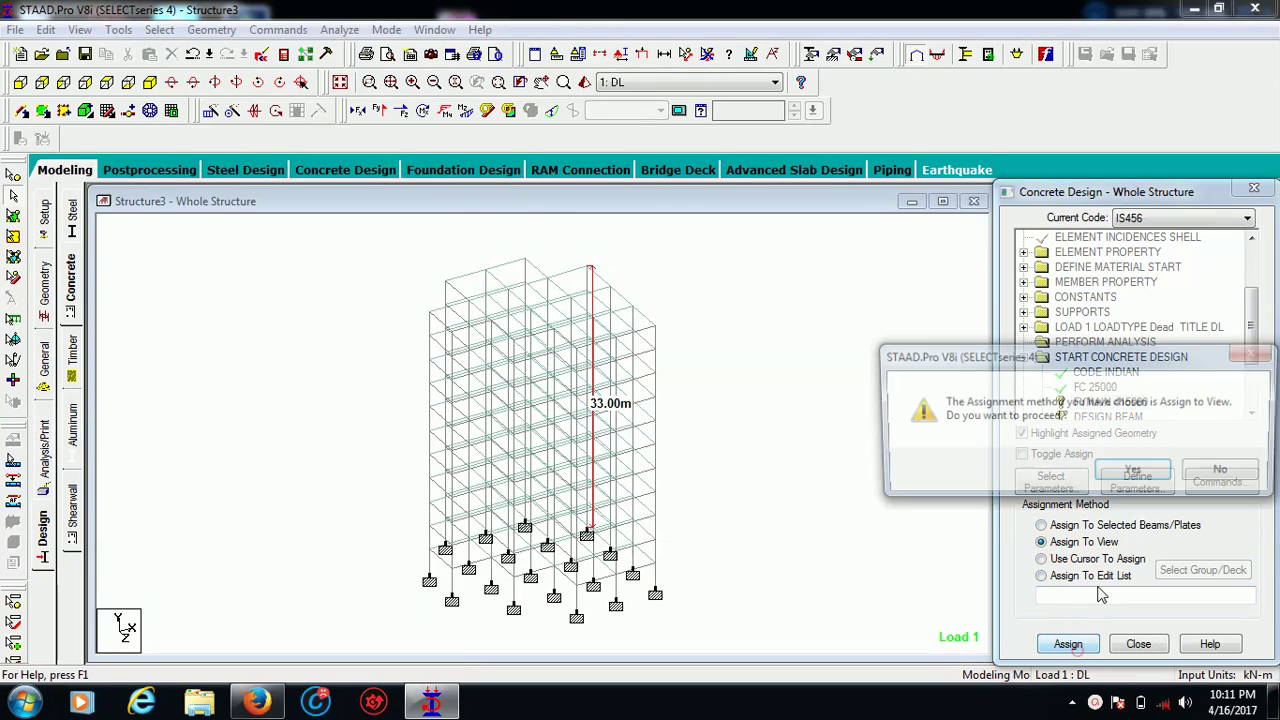
left_click(1134, 469)
left_click(1115, 417)
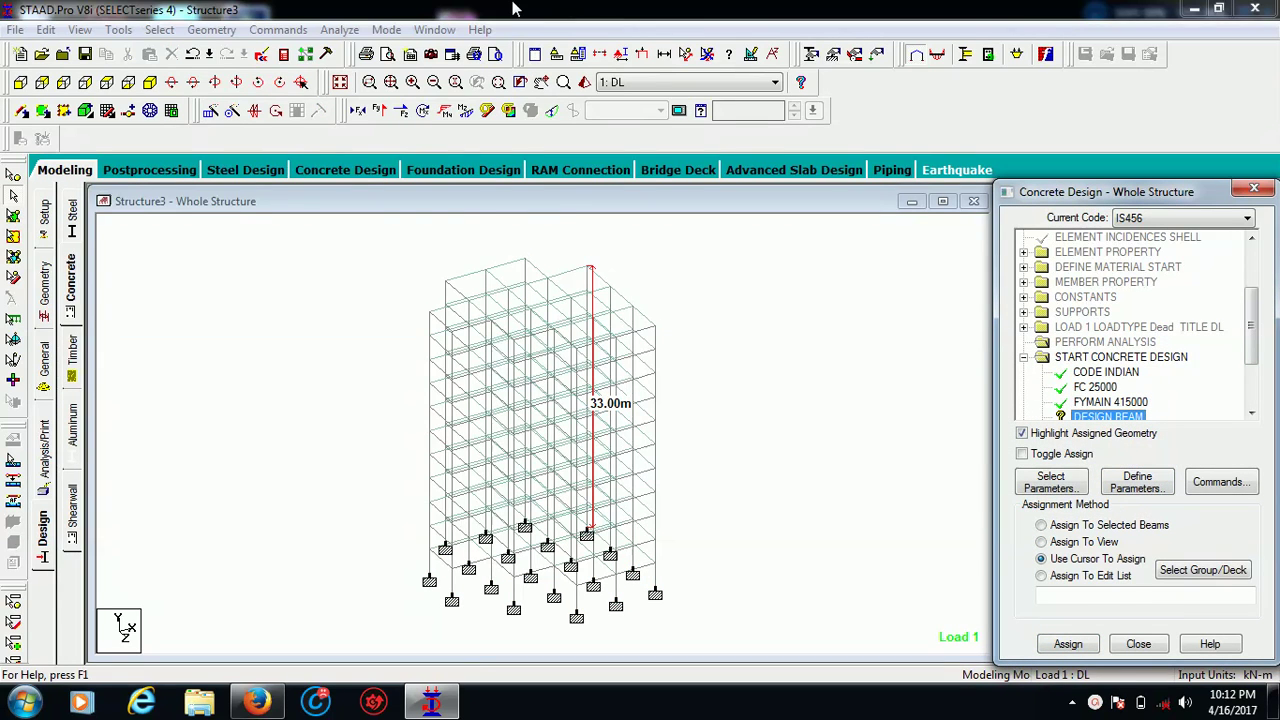
Step: Select all beams parallel to X and Z and assign DESIGN BEAM to them
left_click(159, 29)
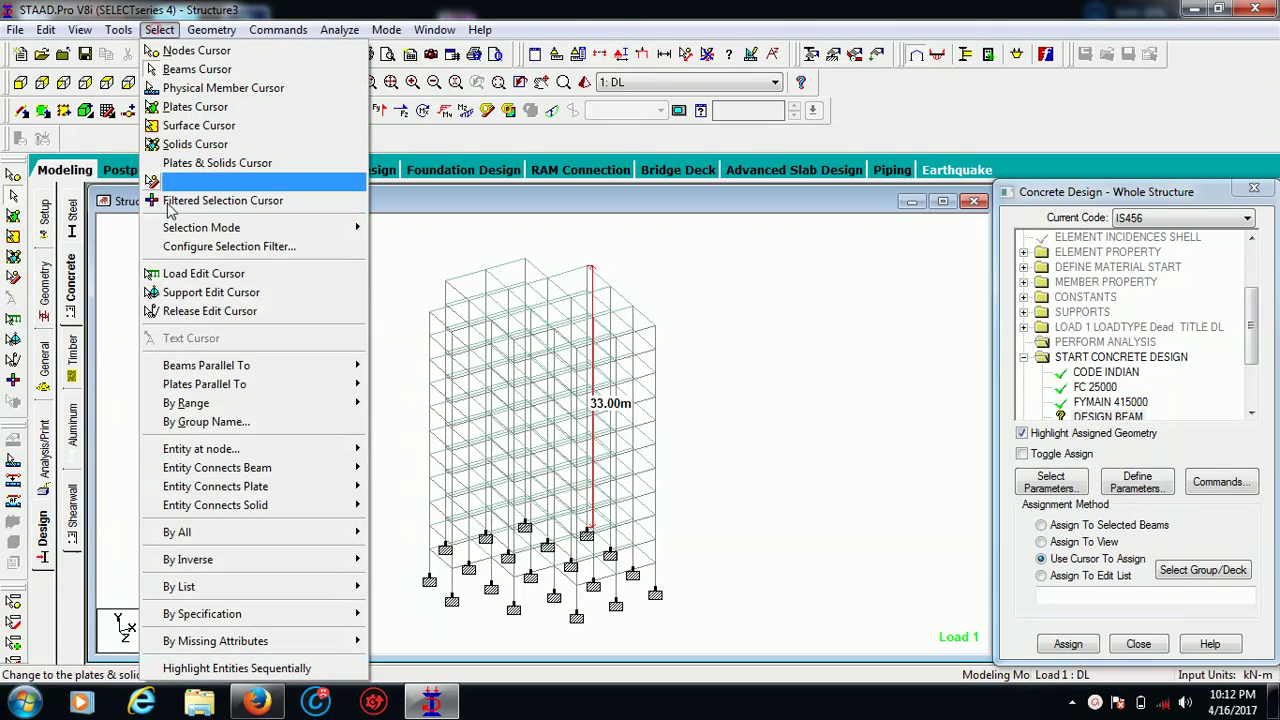
mouse_move(260, 370)
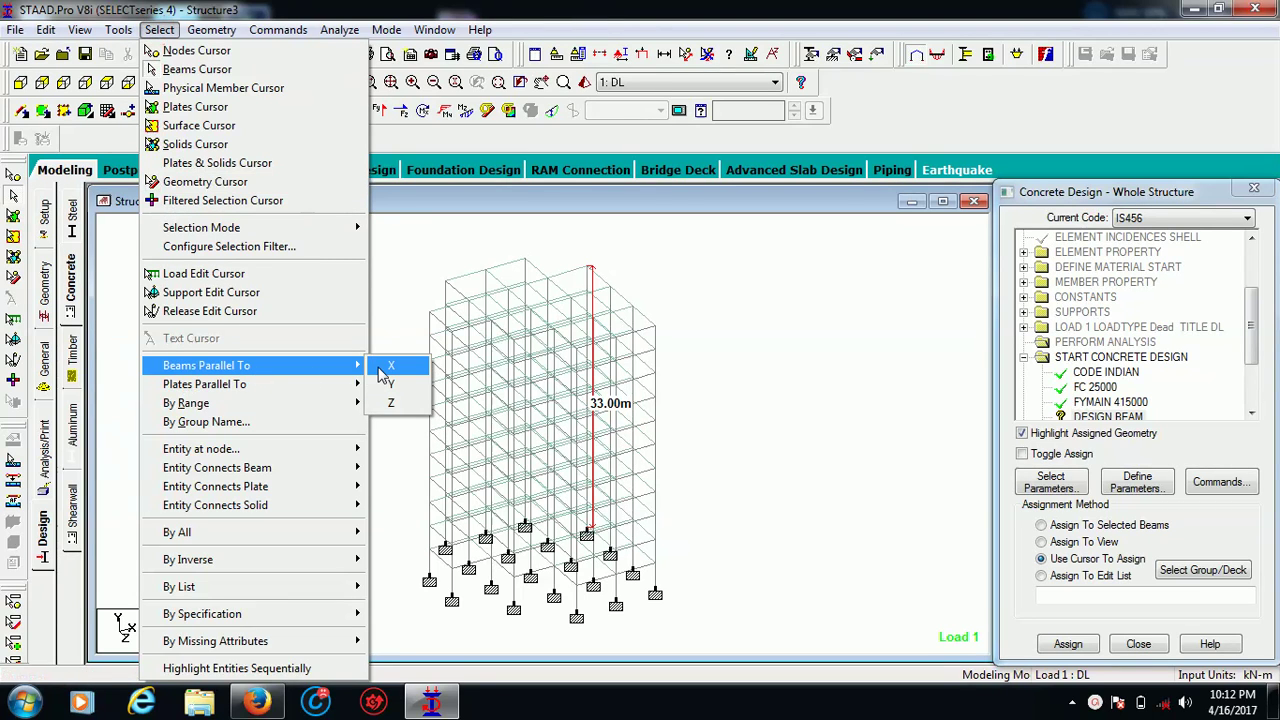
left_click(385, 366)
left_click(159, 30)
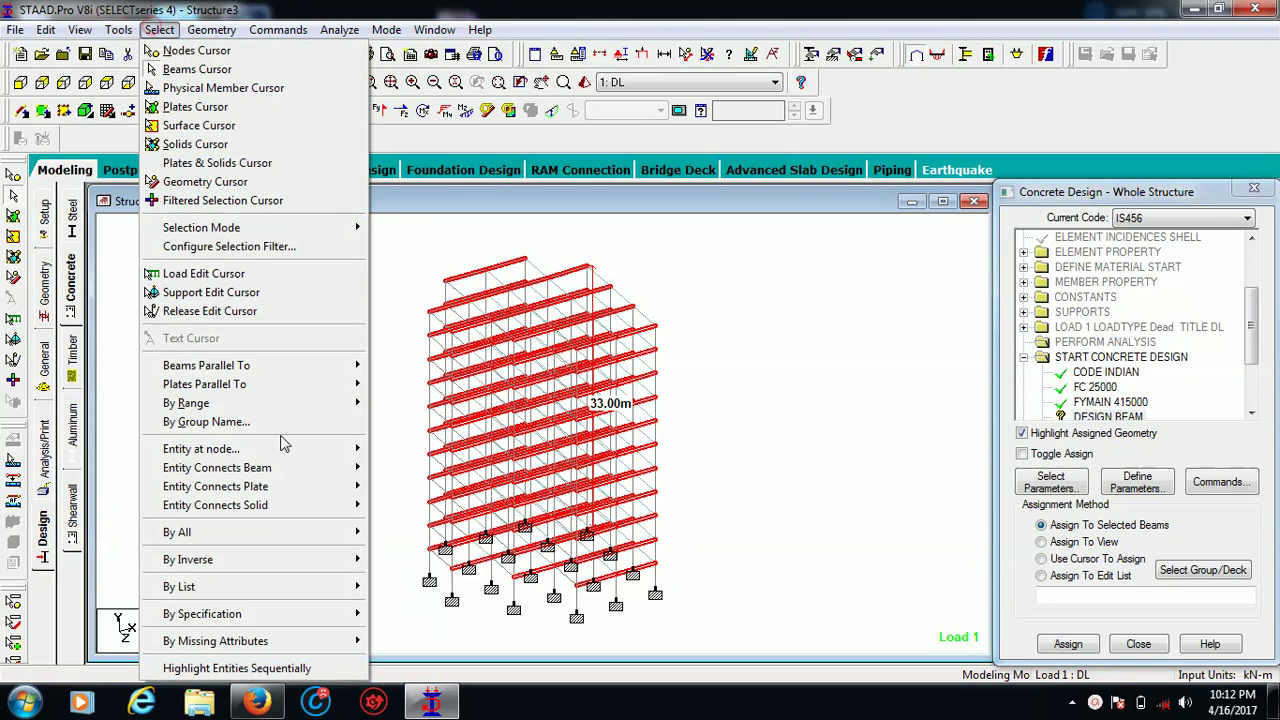
mouse_move(315, 371)
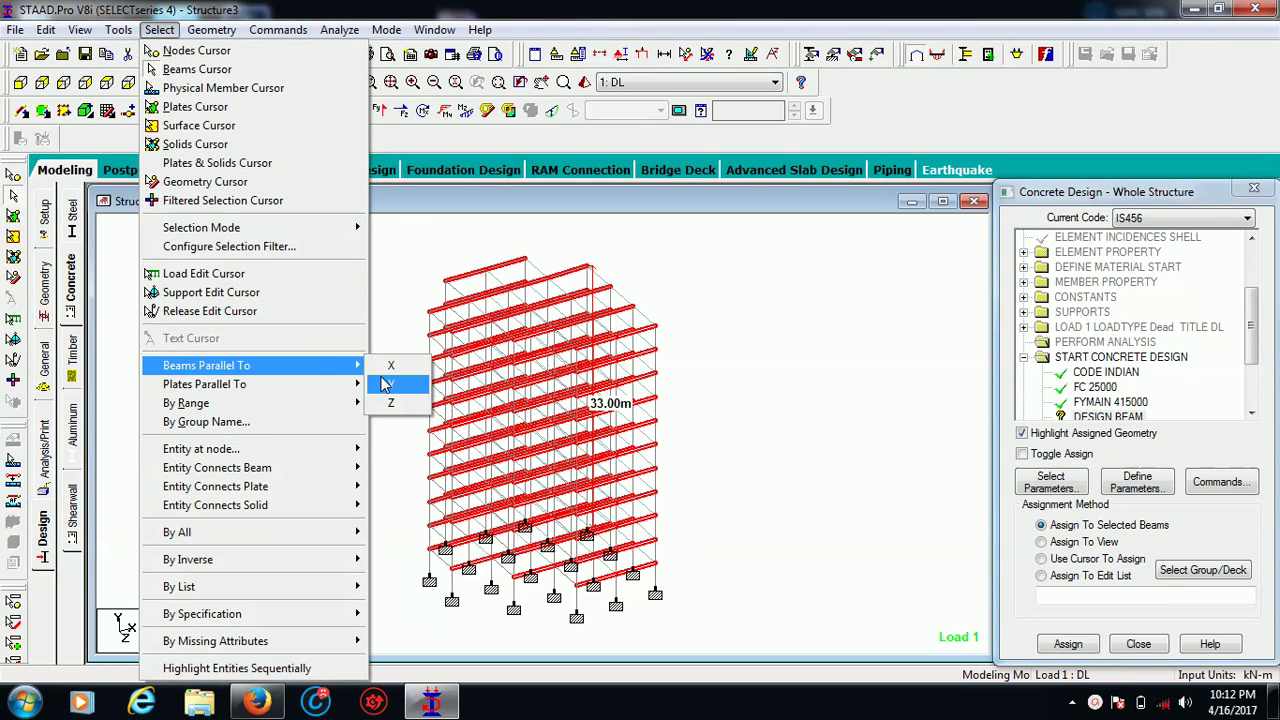
left_click(395, 403)
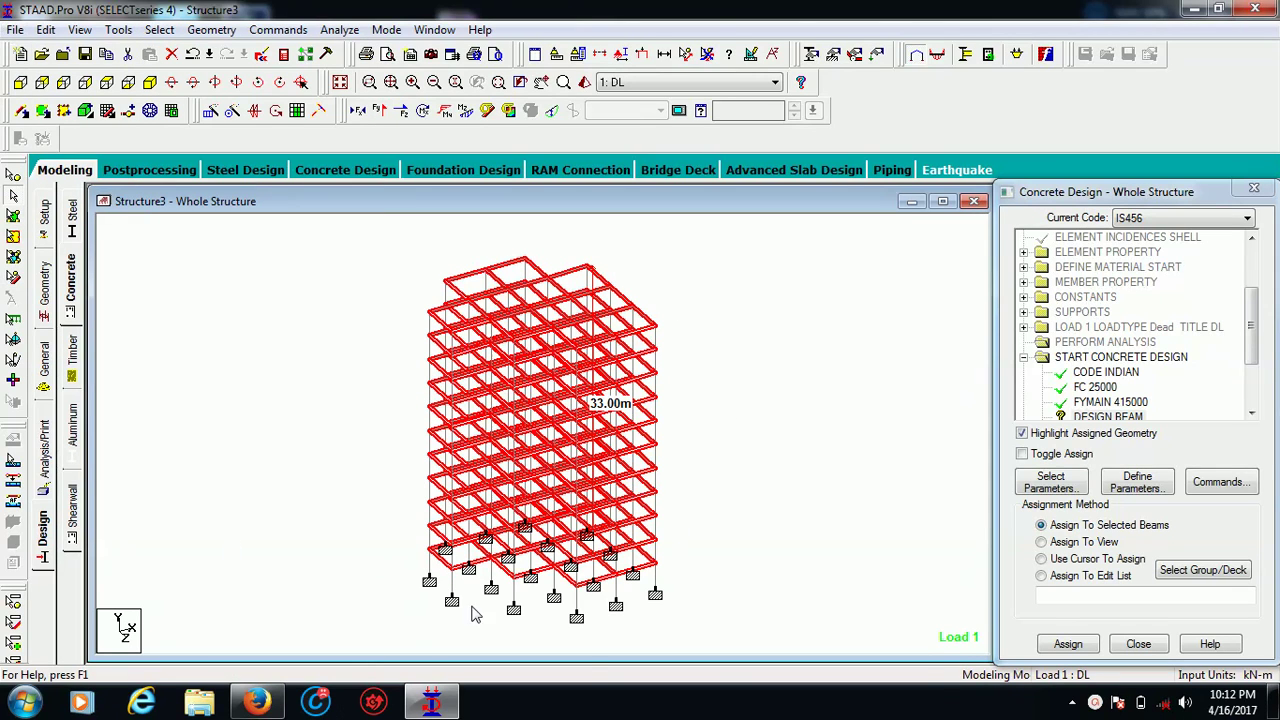
left_click(1092, 645)
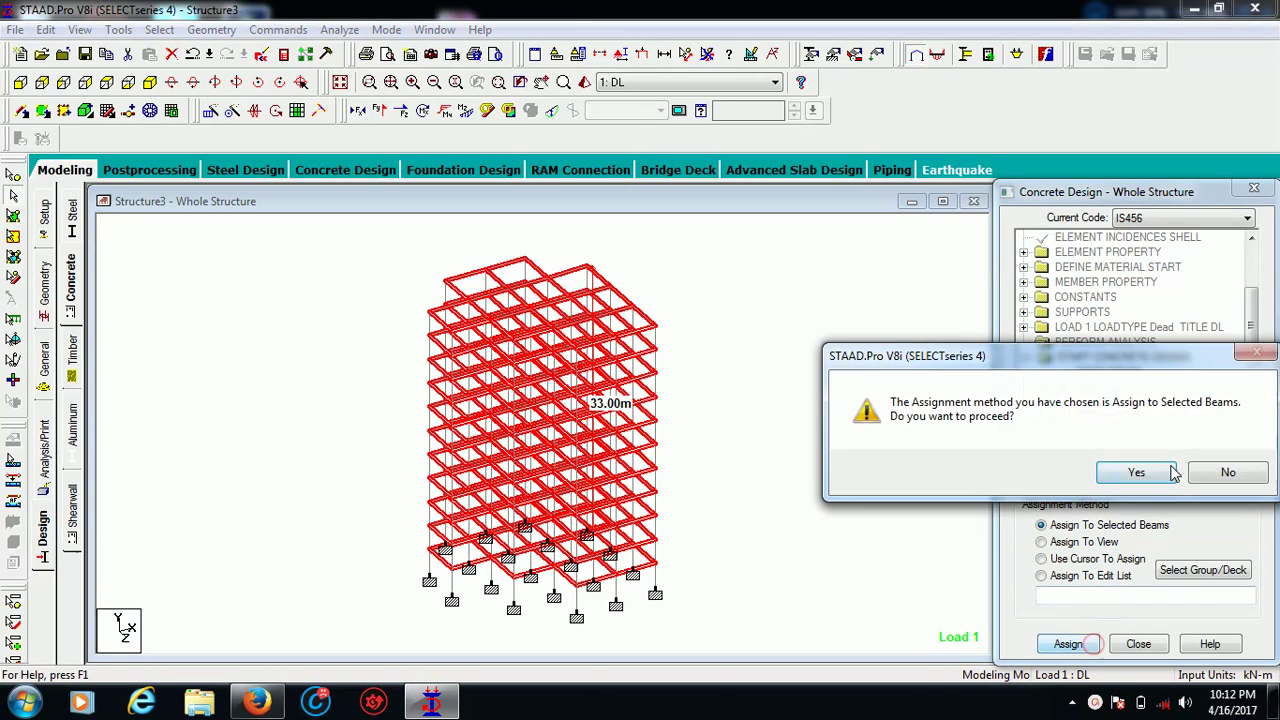
left_click(1170, 473)
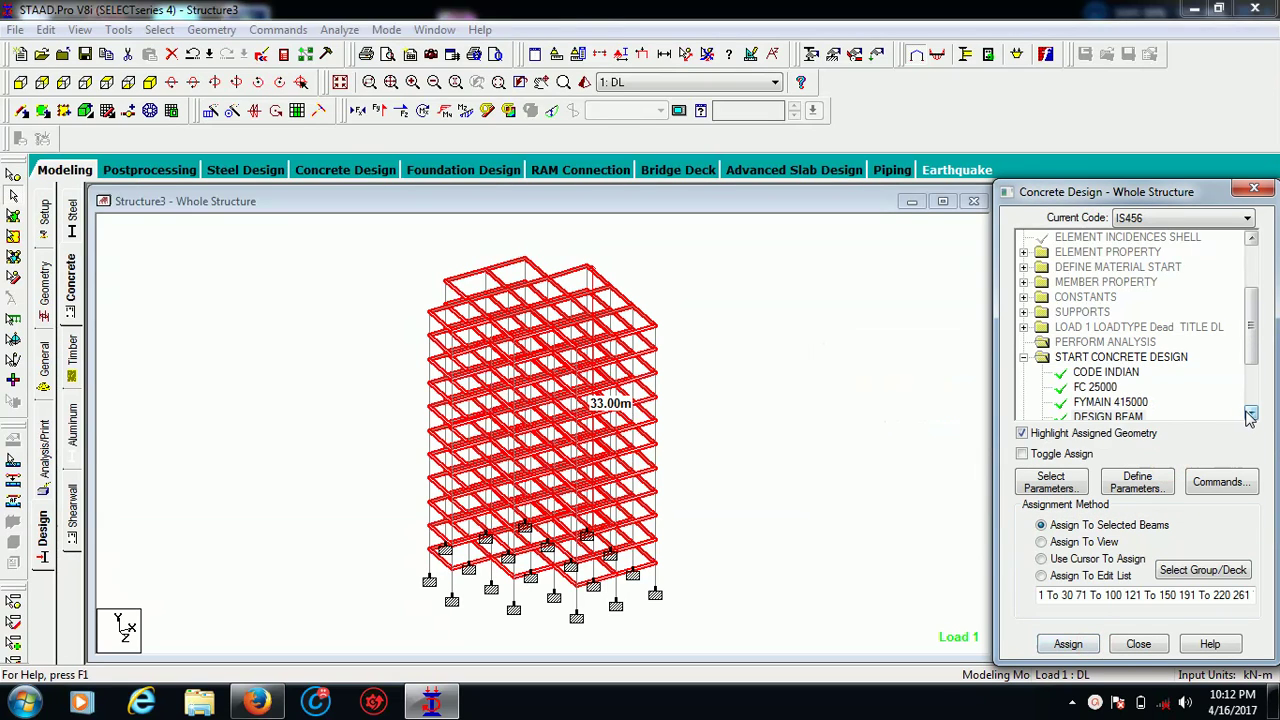
left_click(1250, 414)
left_click(1250, 414)
left_click(1250, 414)
left_click(1133, 388)
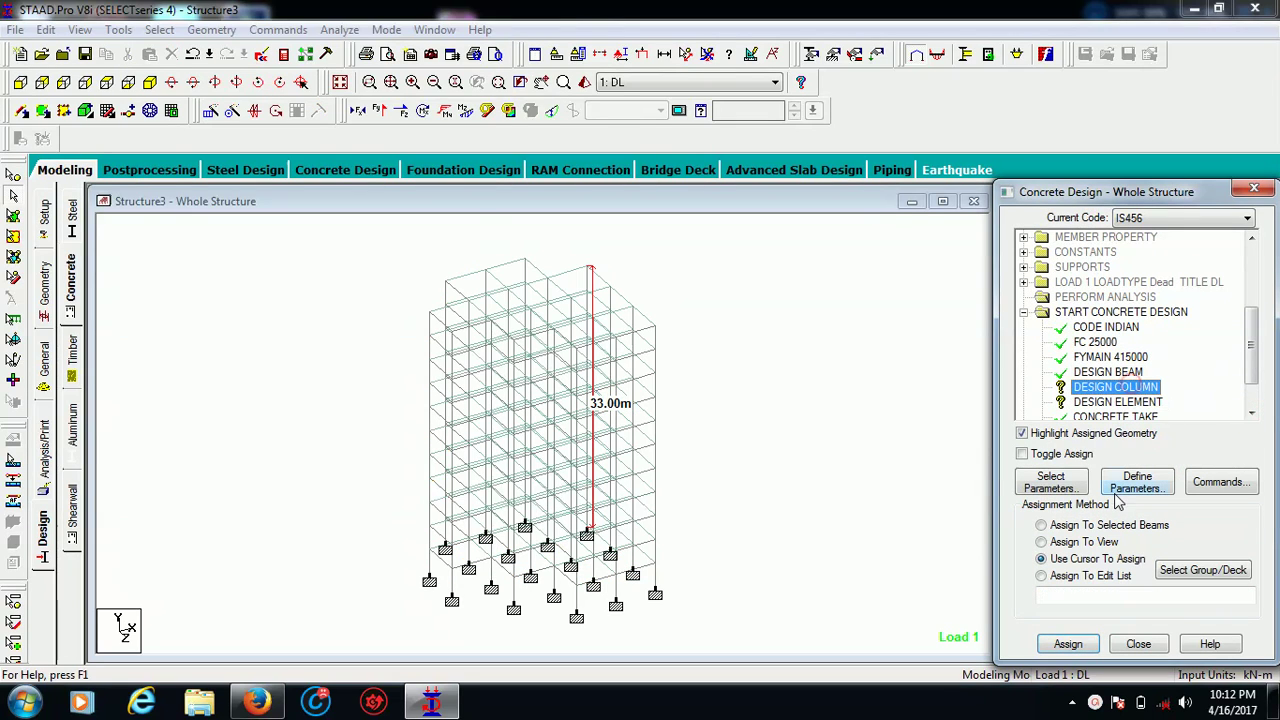
Step: Select all members parallel to Y and assign DESIGN COLUMN to them
left_click(155, 30)
mouse_move(240, 365)
left_click(383, 385)
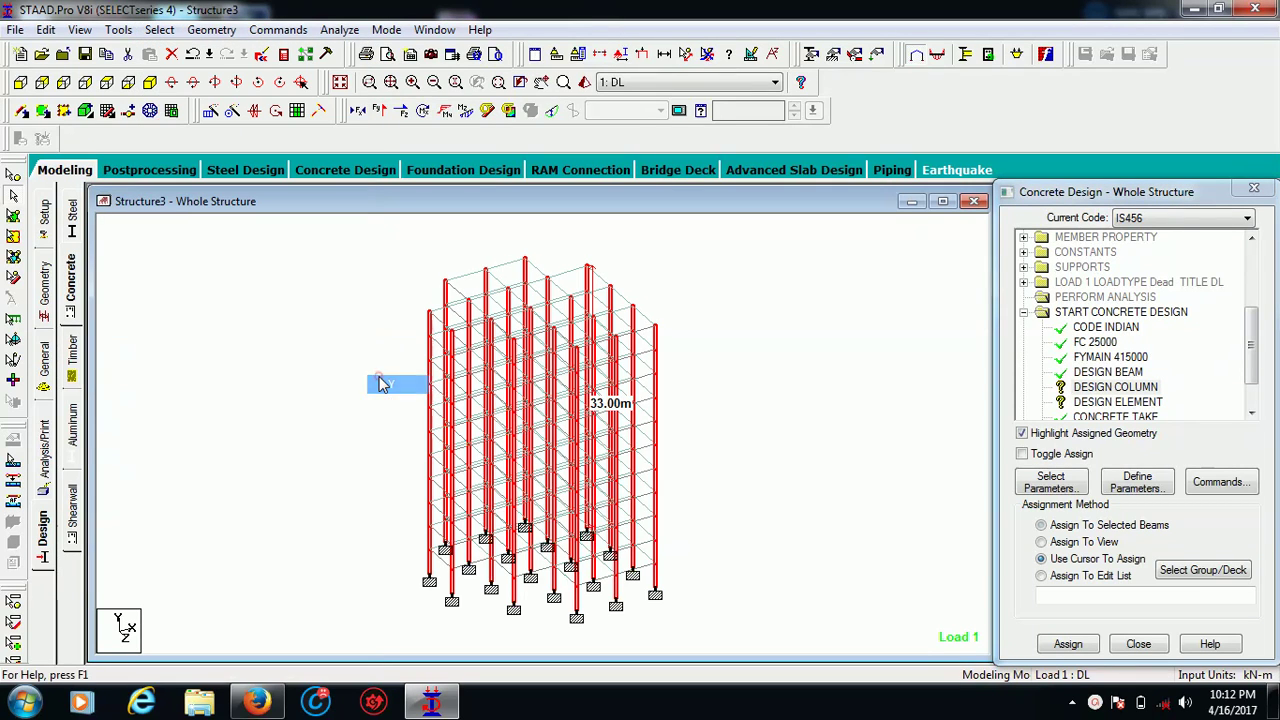
left_click(1068, 644)
left_click(1140, 472)
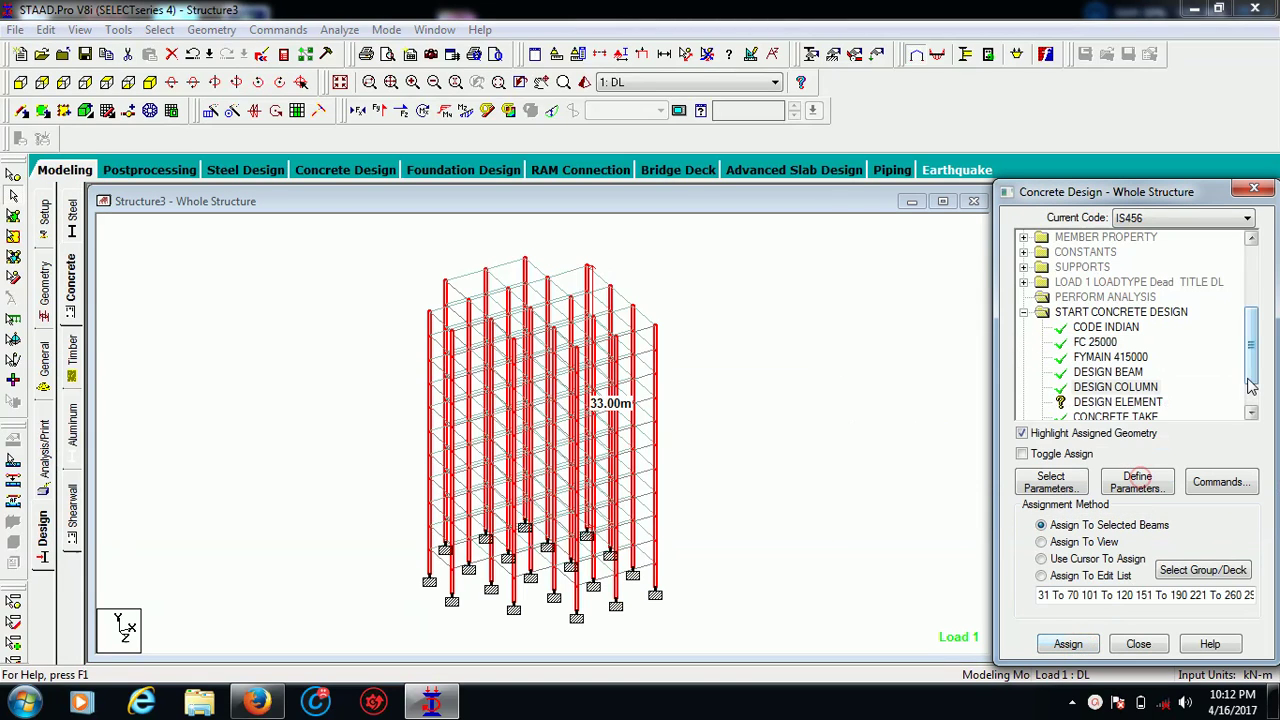
Step: Window-select all plates and assign DESIGN ELEMENT to them
scroll(1245, 366, "down", 3)
left_click(1115, 357)
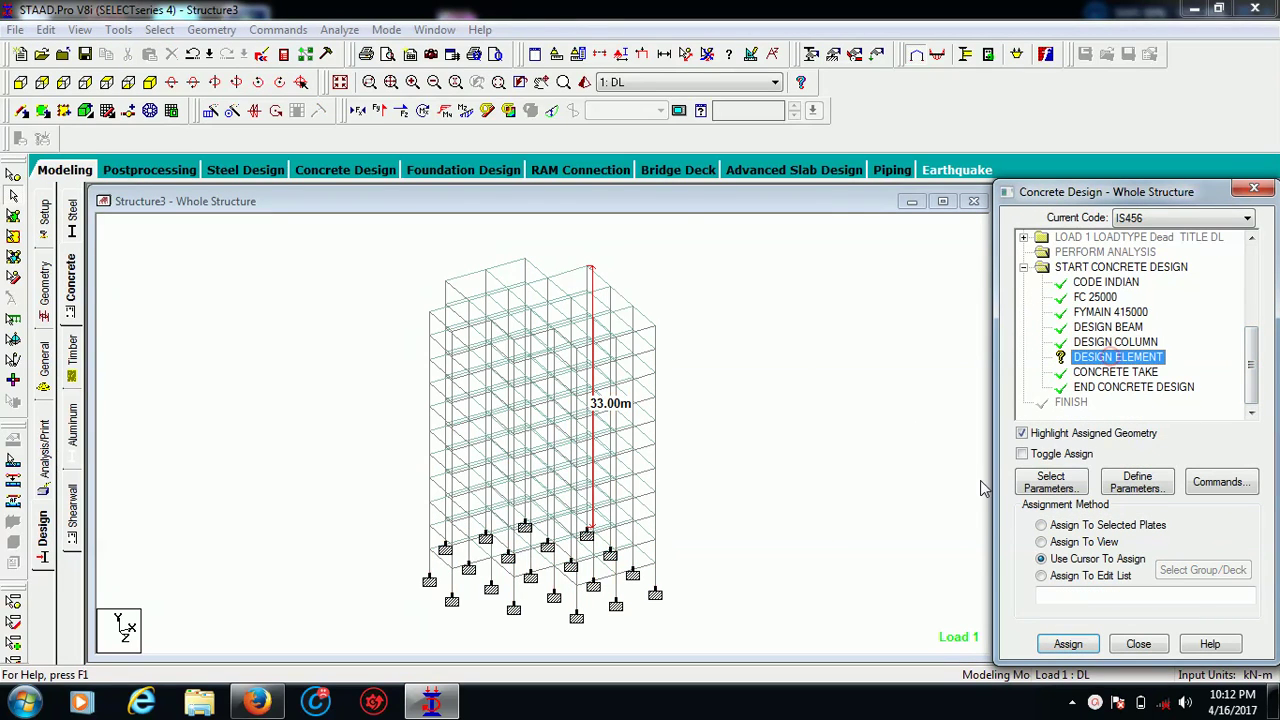
left_click(13, 215)
left_click_drag(357, 254, 823, 637)
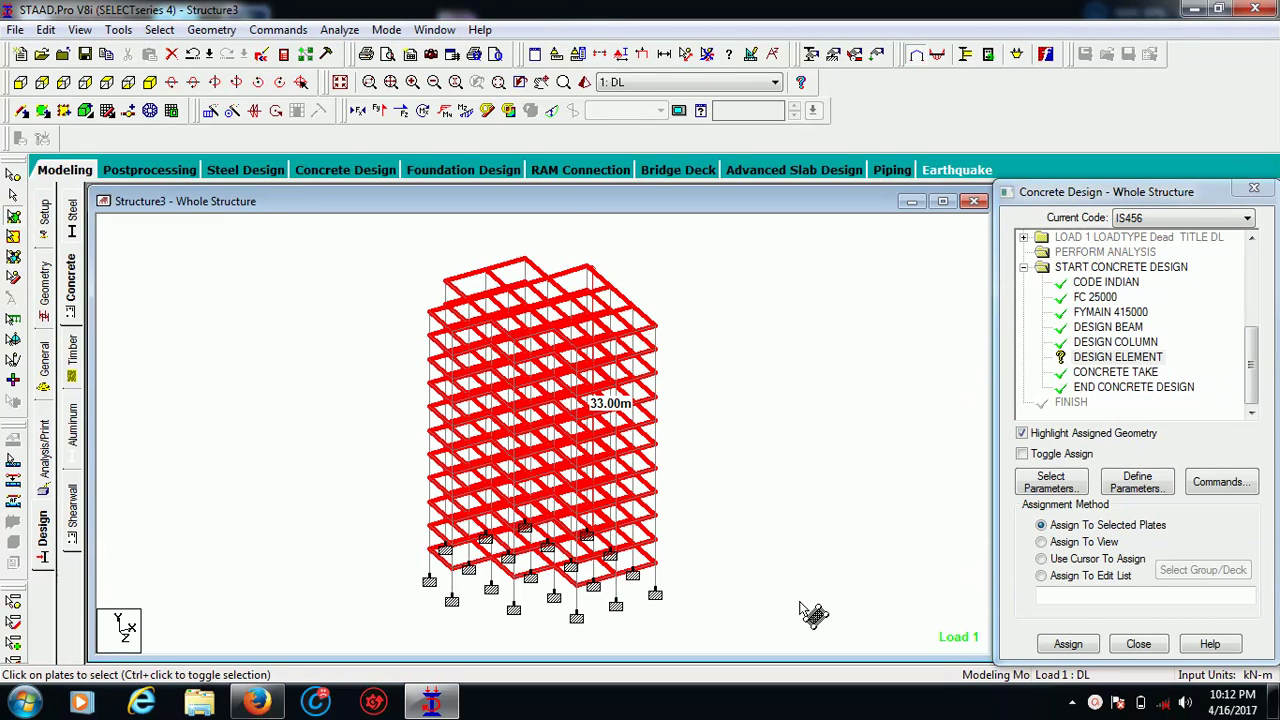
left_click(1070, 645)
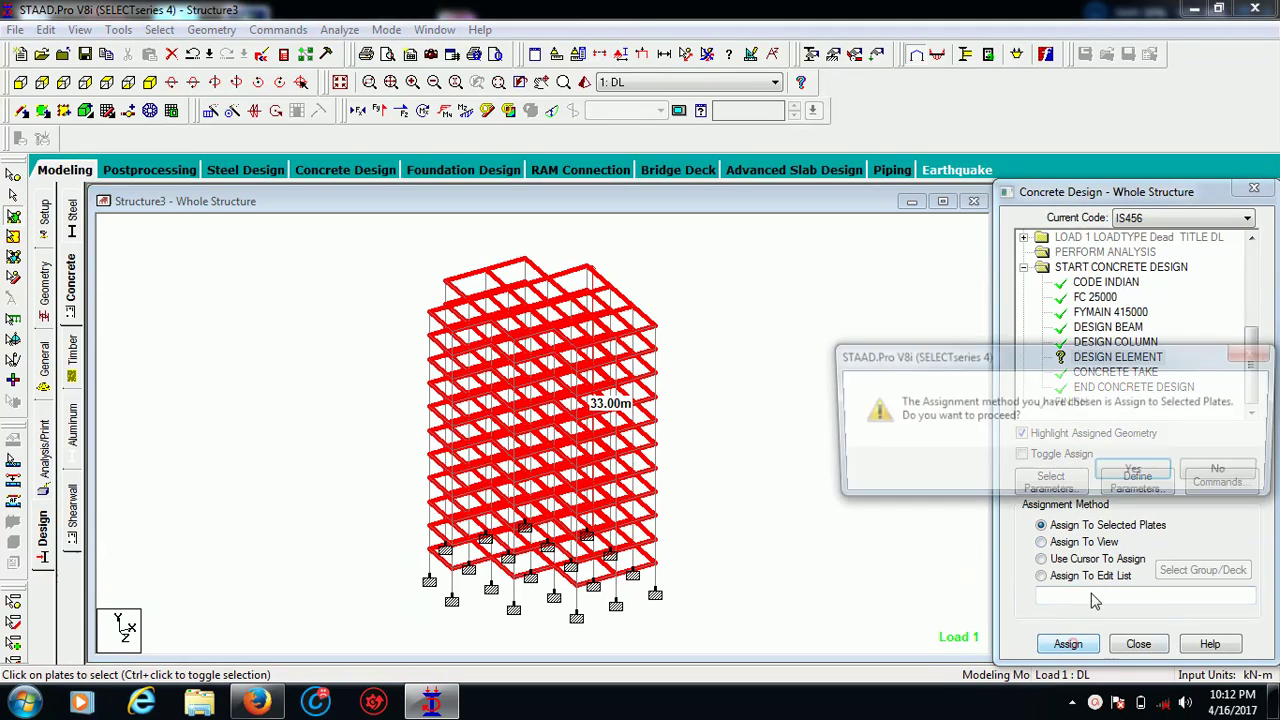
left_click(1134, 472)
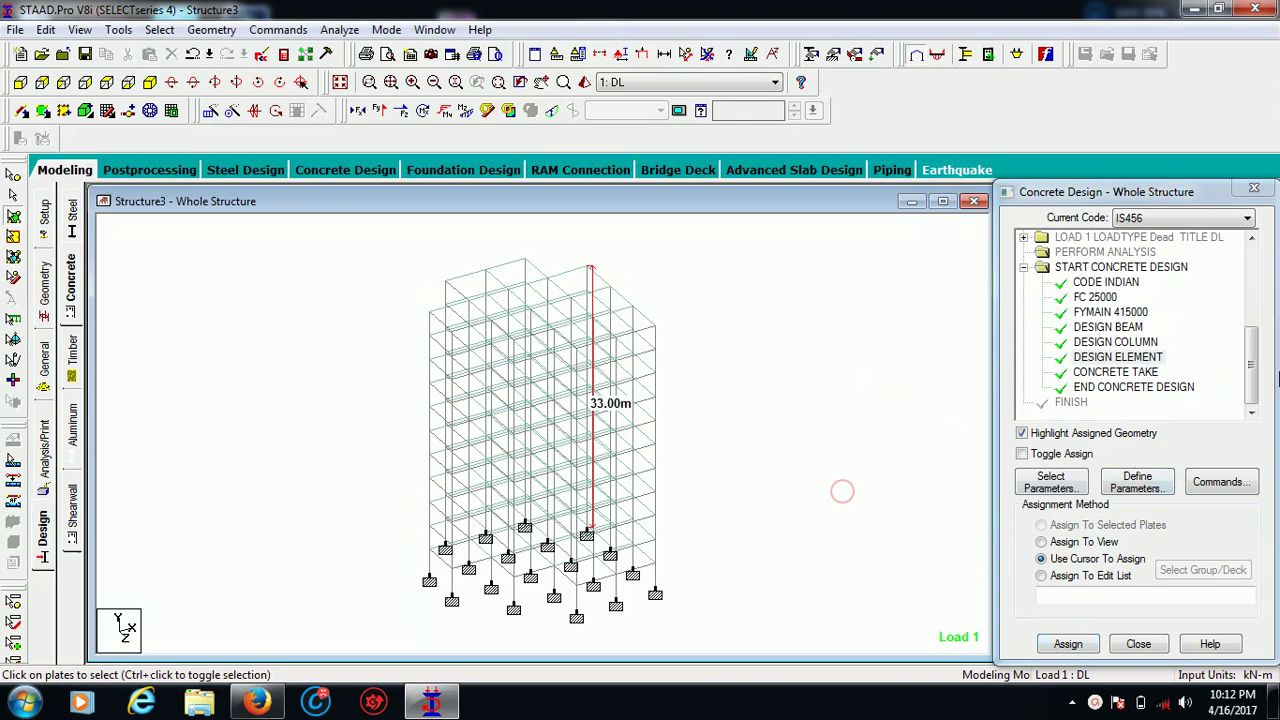
Step: Save Structure3, rerun the analysis with concrete design, and open Structure3.anl in the Output Viewer
left_click(350, 30)
left_click(360, 52)
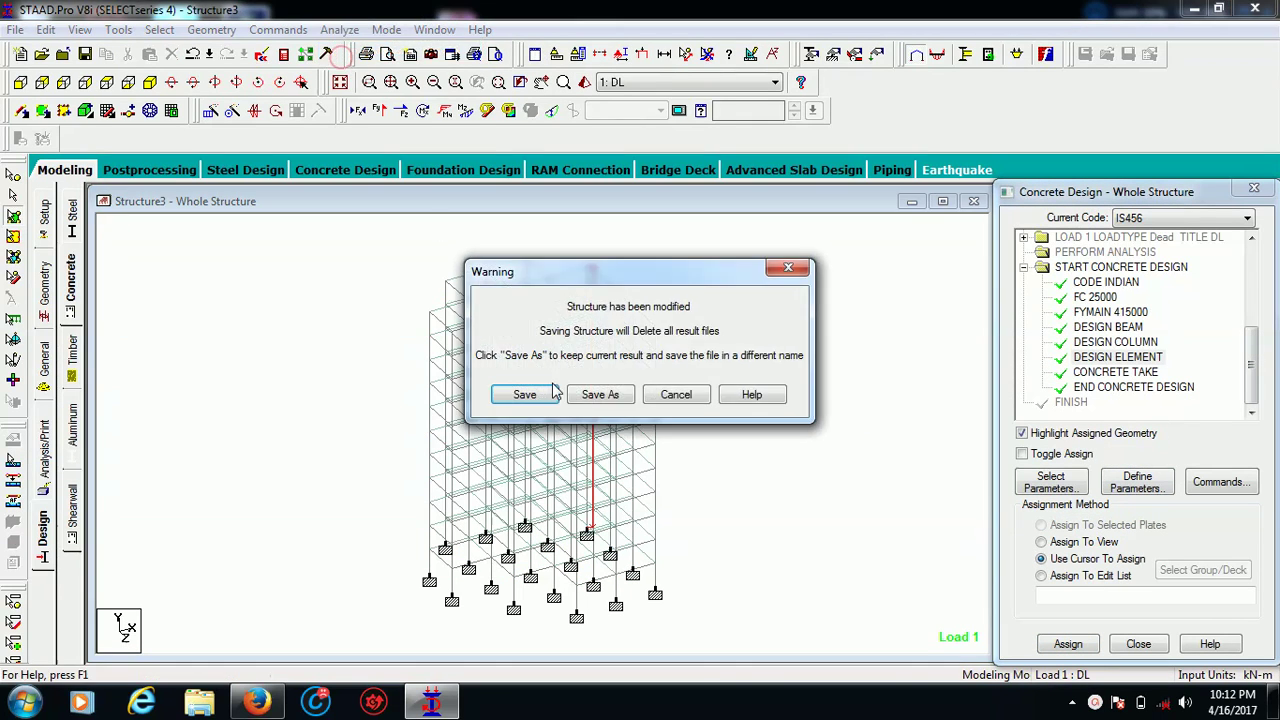
left_click(529, 395)
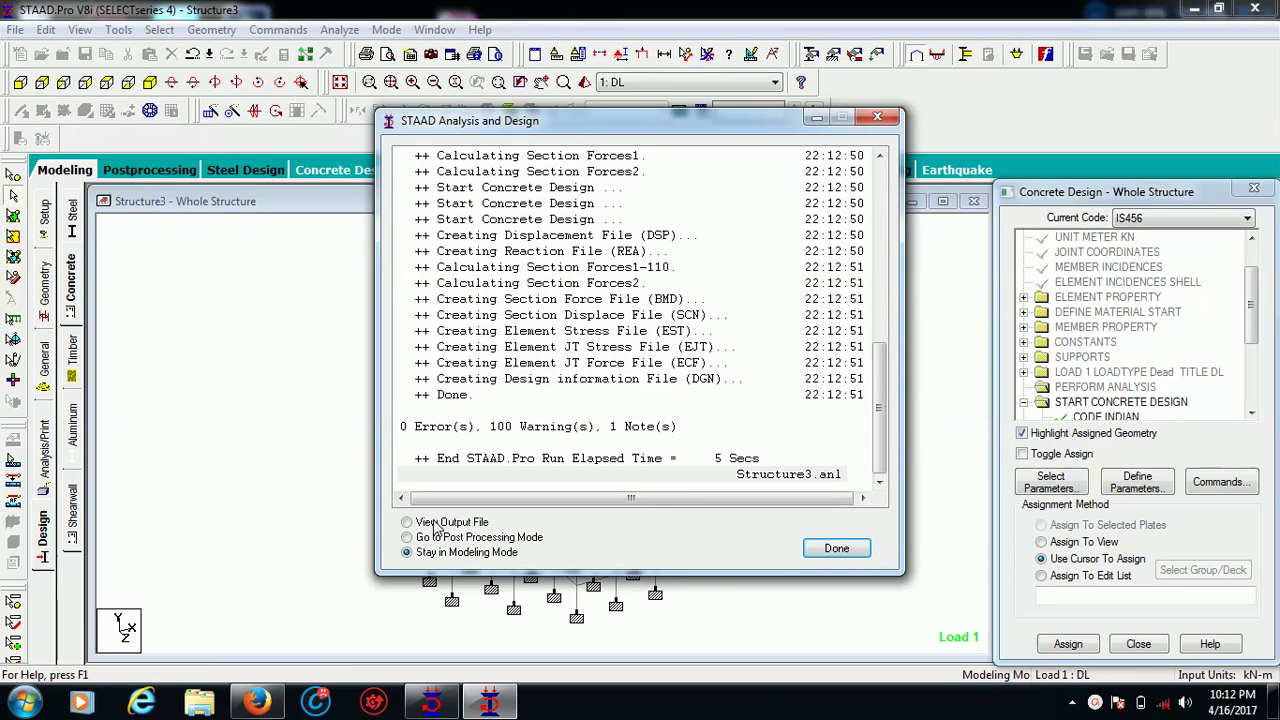
left_click(852, 550)
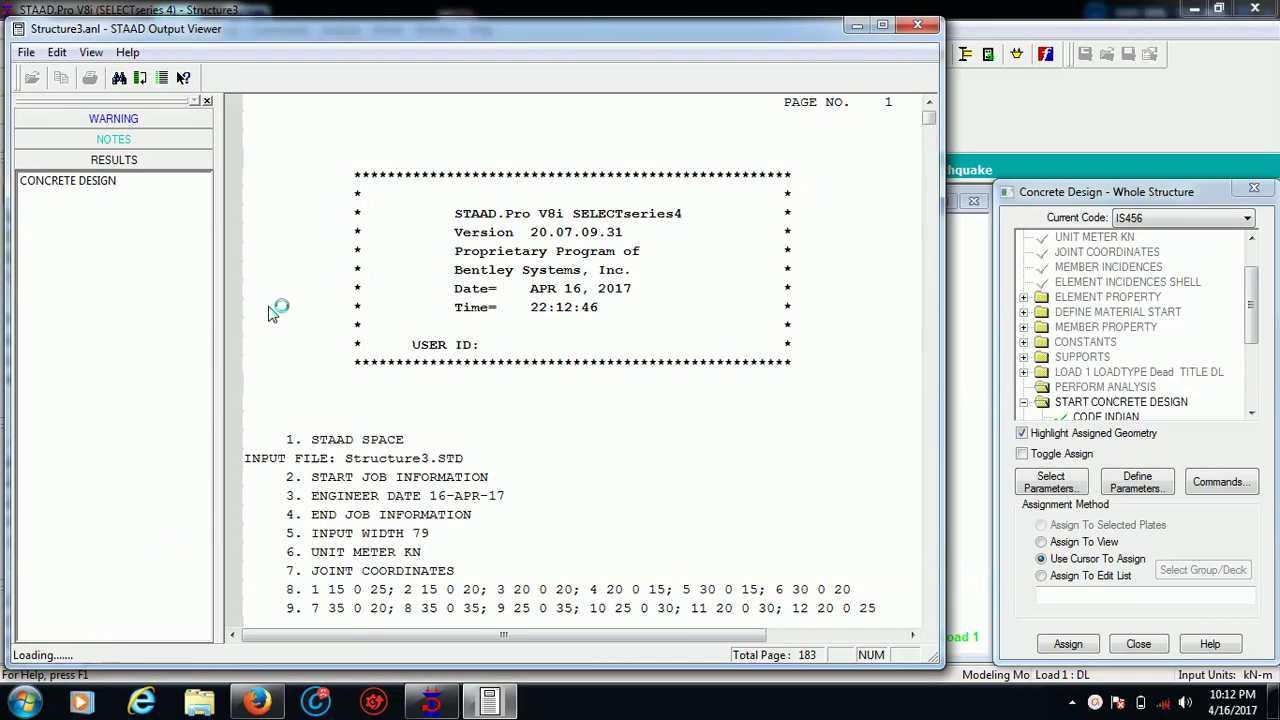
Step: Show the concrete design results maximized and scroll down to column 535's design (7 - 12 dia. bars)
left_click(110, 184)
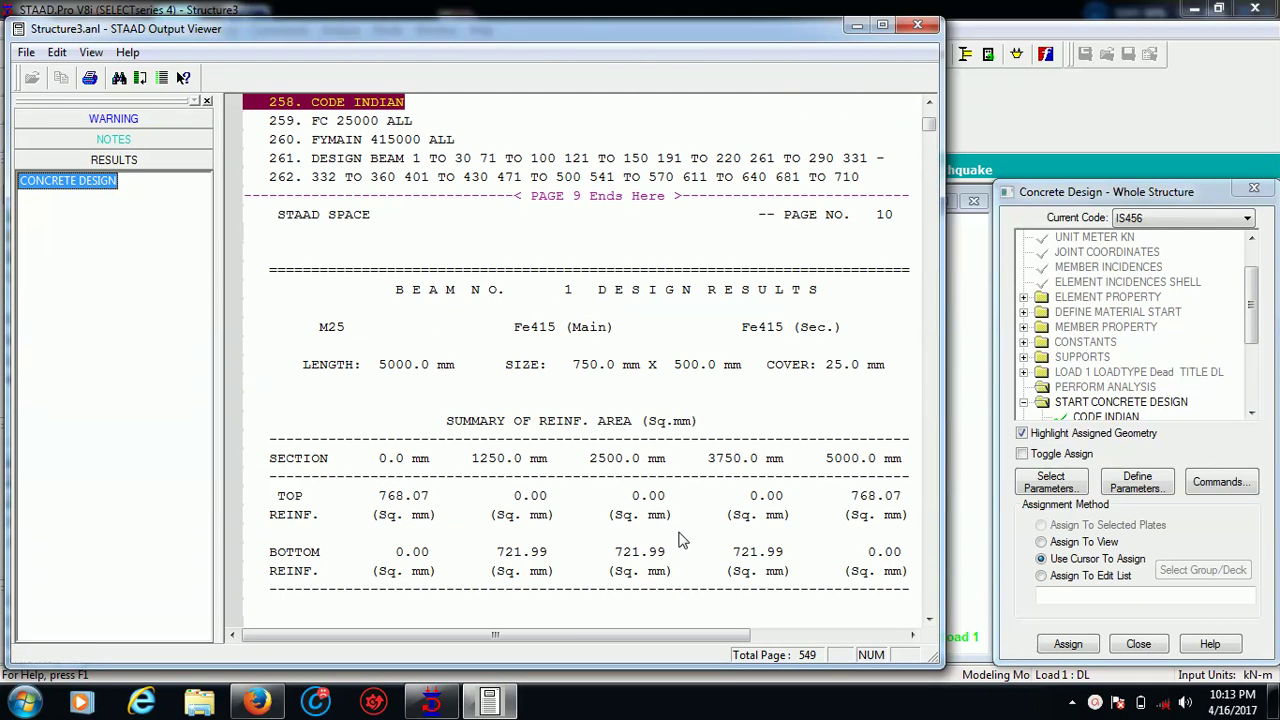
left_click(882, 24)
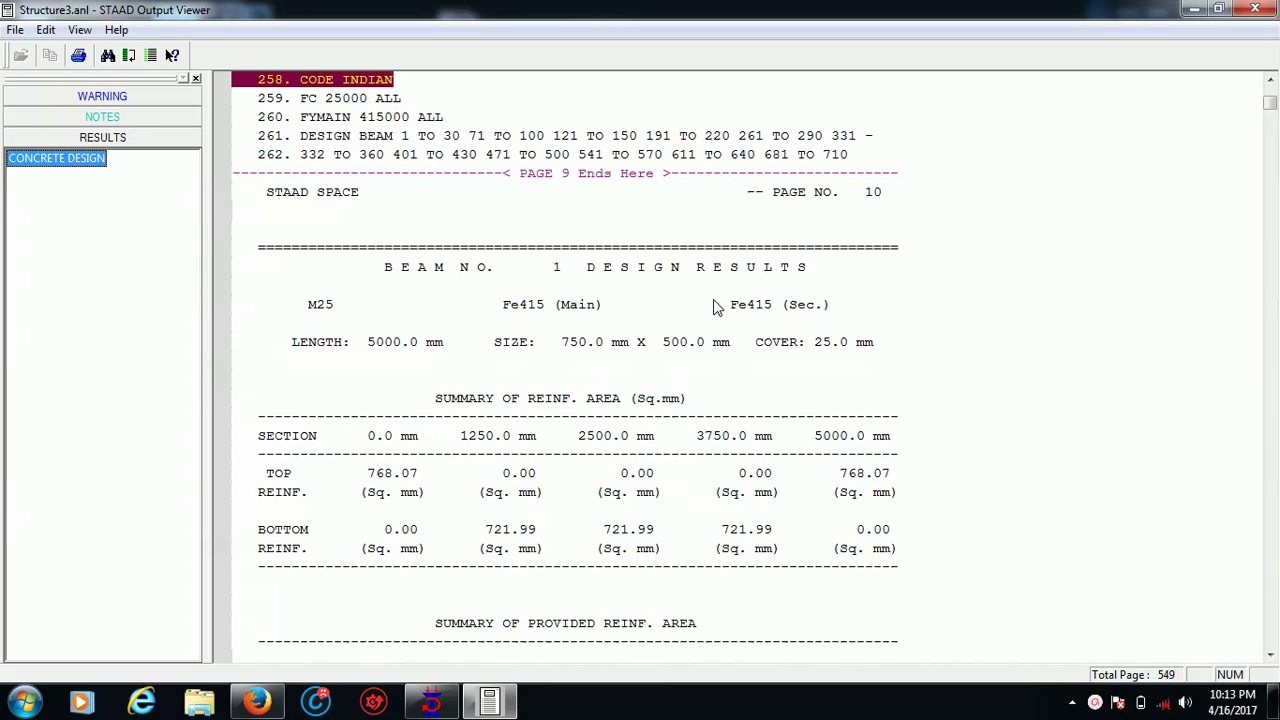
left_click(806, 363)
scroll(806, 363, "down", 13)
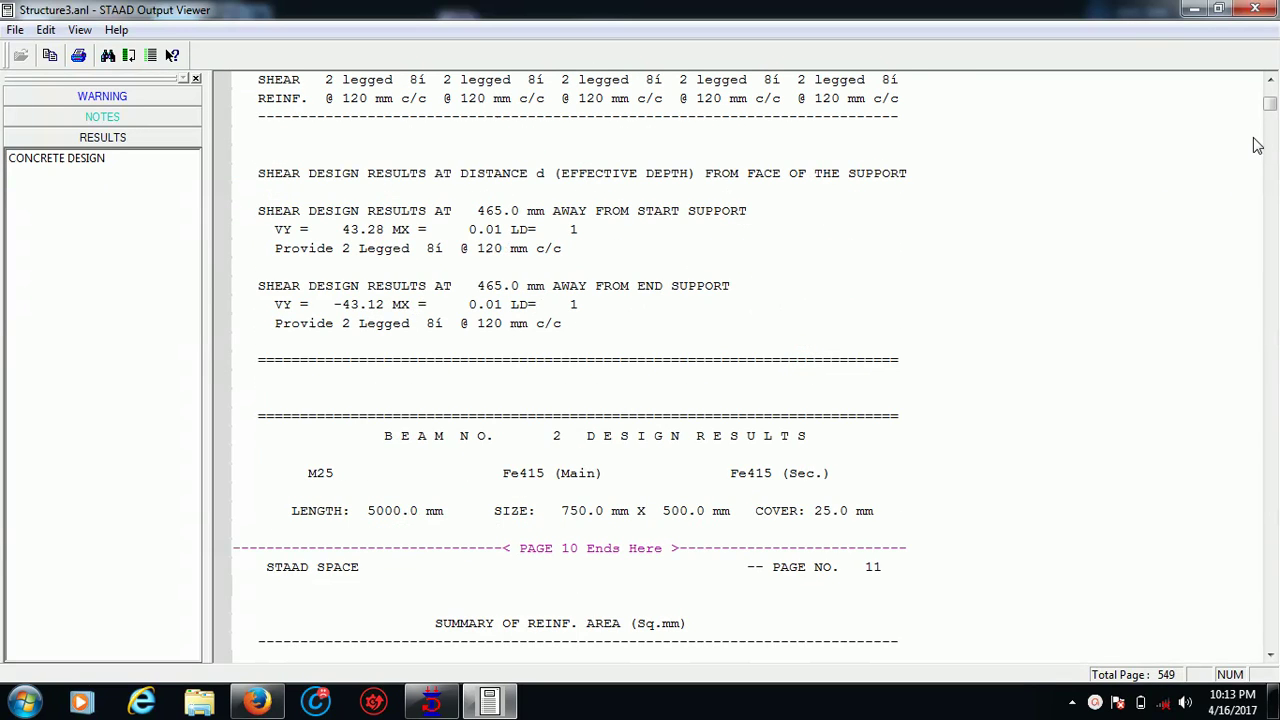
left_click_drag(1270, 103, 1270, 130)
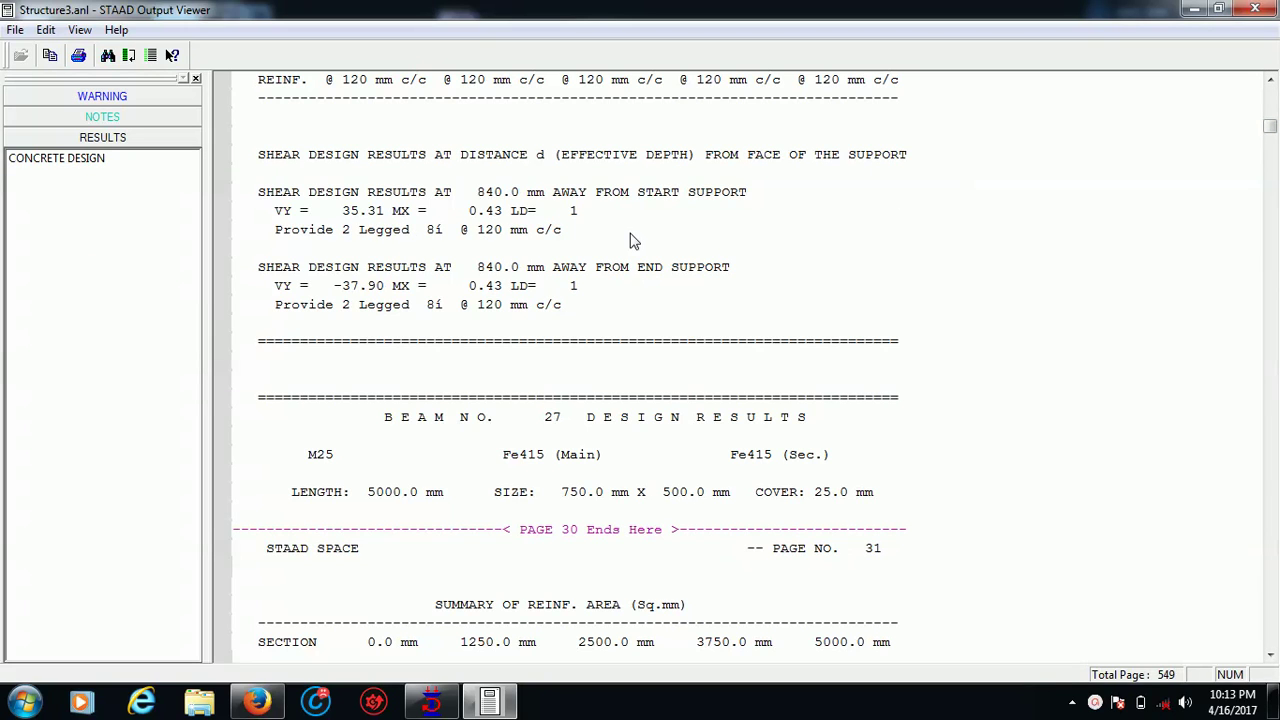
left_click_drag(1268, 127, 1250, 583)
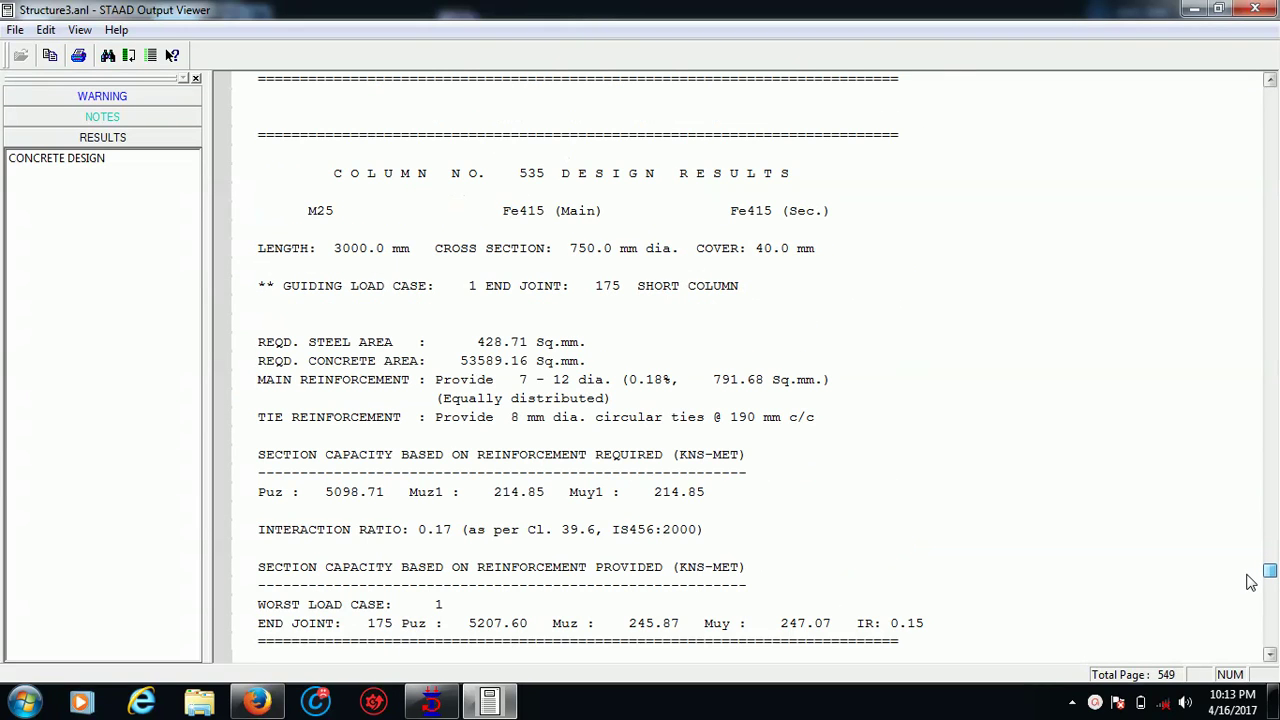
Step: Read past columns 536–539 to the report's end, showing bar quantity TOTAL= 397679 and FINISH
left_click_drag(1250, 583, 1250, 583)
scroll(829, 389, "down", 5)
scroll(829, 389, "down", 7)
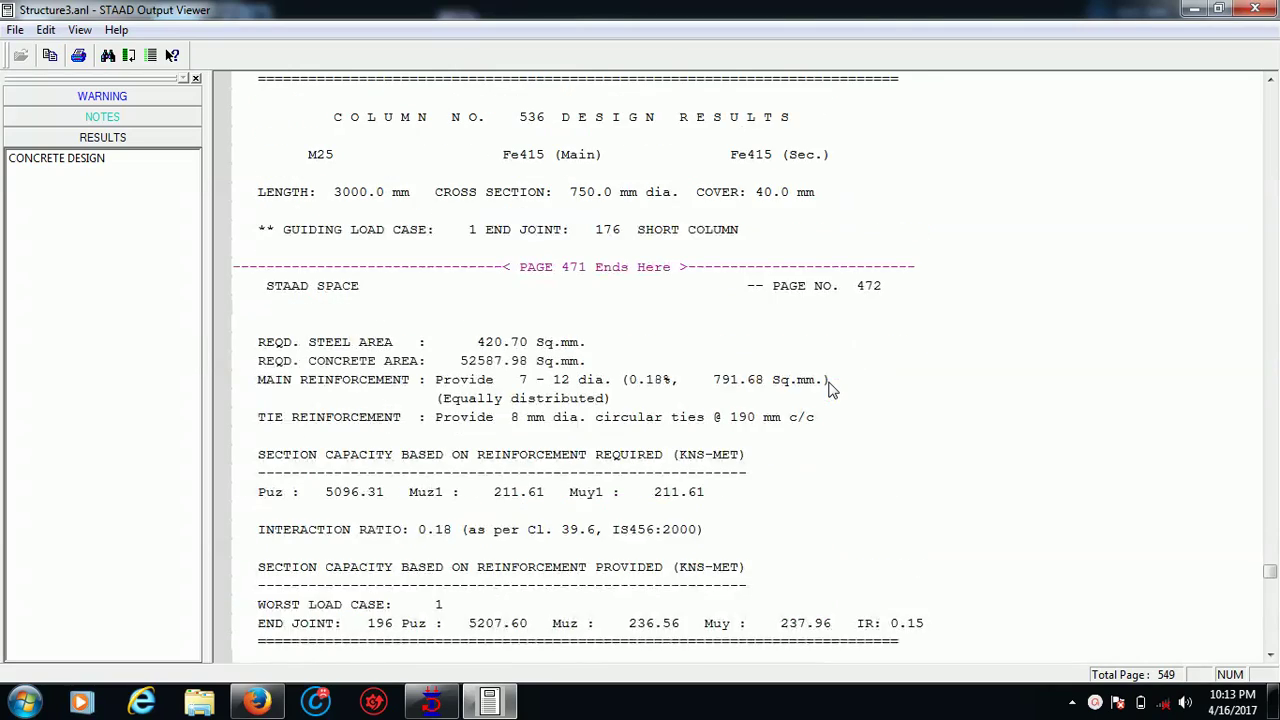
scroll(829, 389, "down", 20)
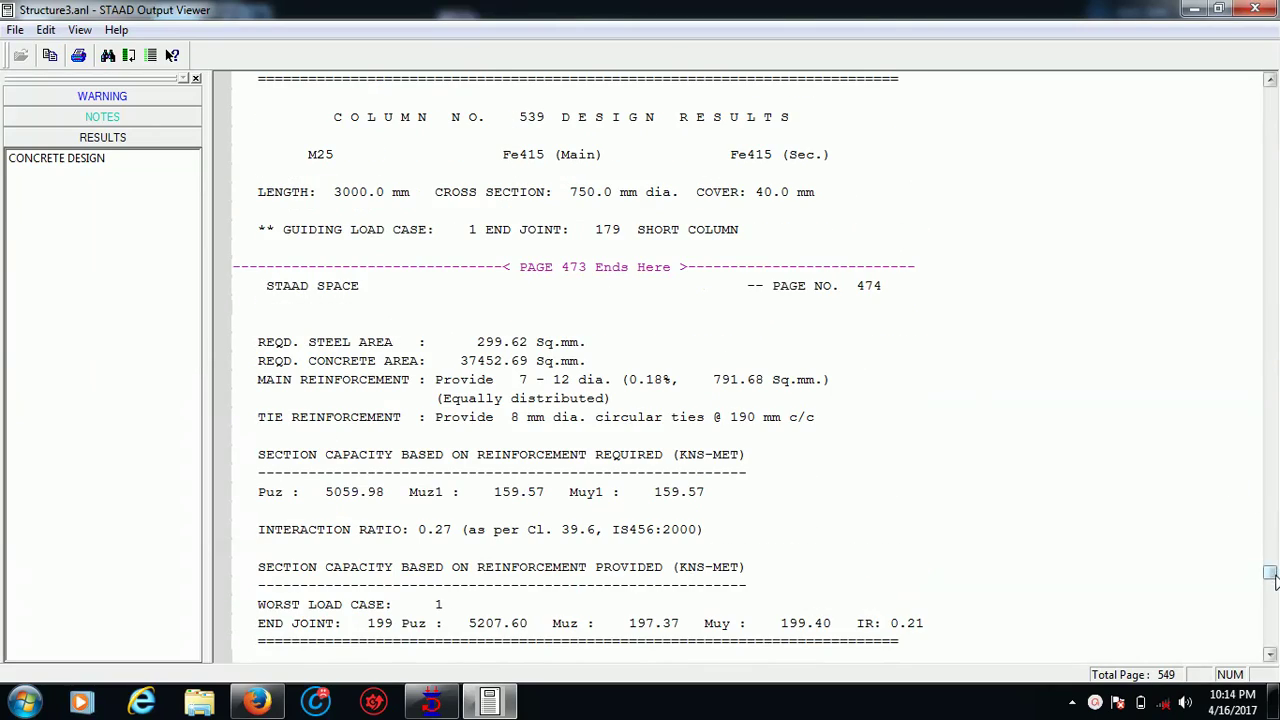
left_click_drag(1270, 572, 1272, 652)
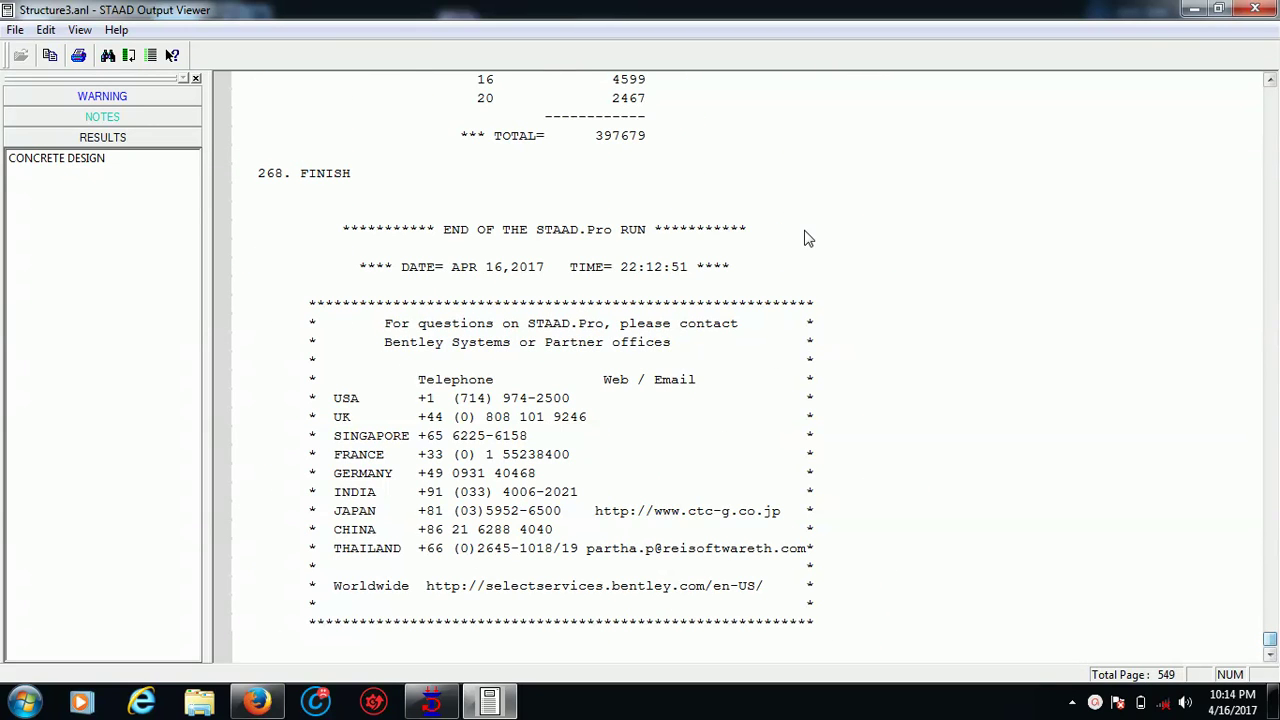
Step: Scroll up to the quantity take-off: 1293.8 cu. metre concrete and 8–20 mm bar weights
scroll(797, 231, "up", 4)
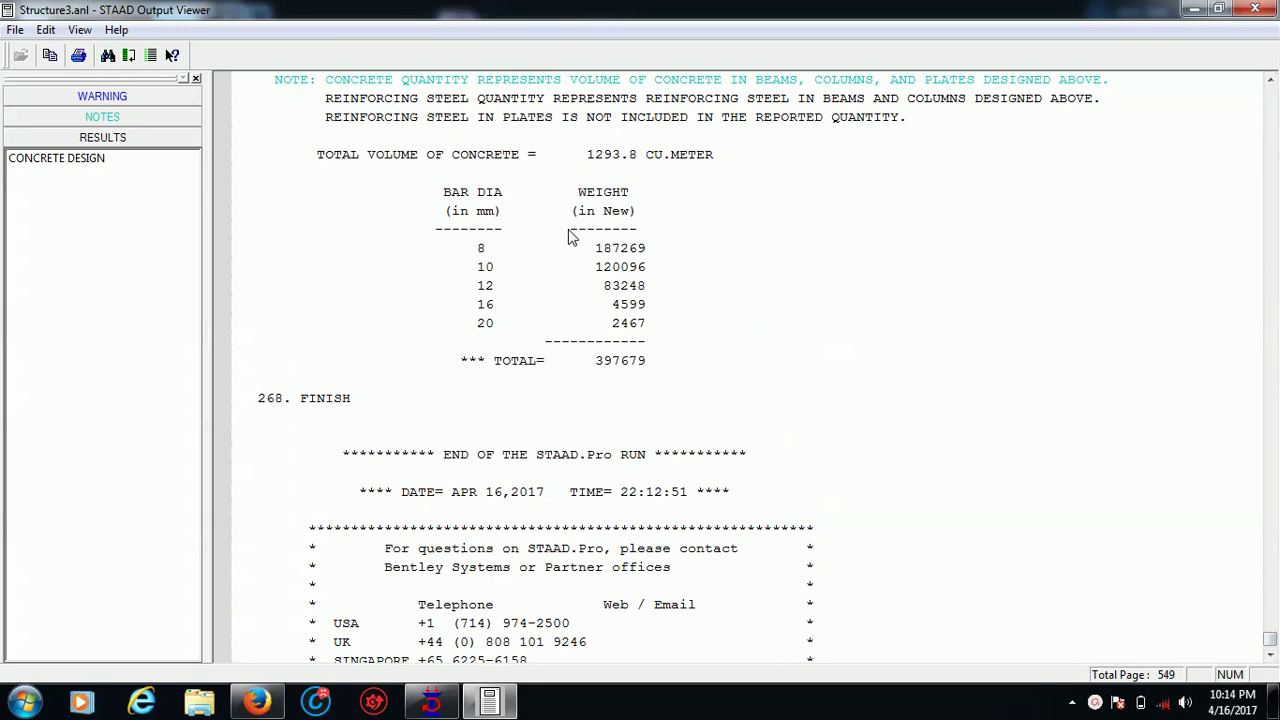